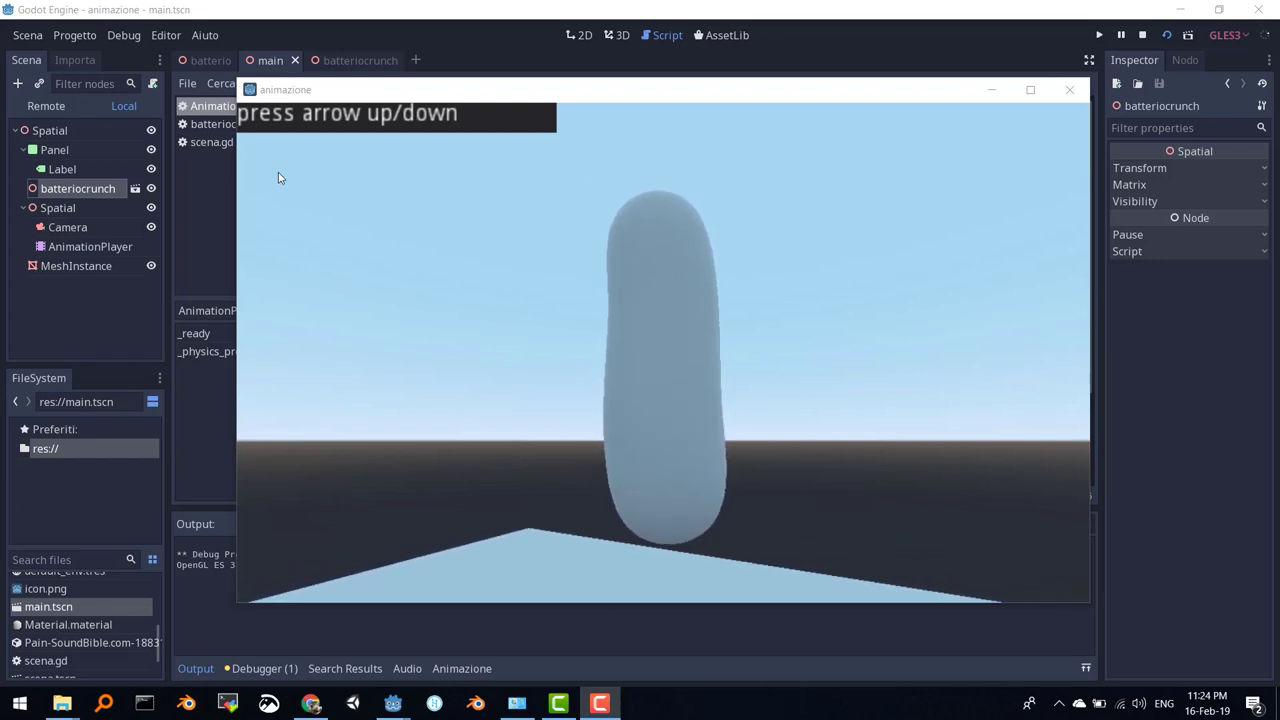
# Test the running game: Down arrow gives the idle animation, Up arrow gives crunch, then close it.
pyautogui.moveTo(365, 92); pyautogui.dragTo(324, 89)
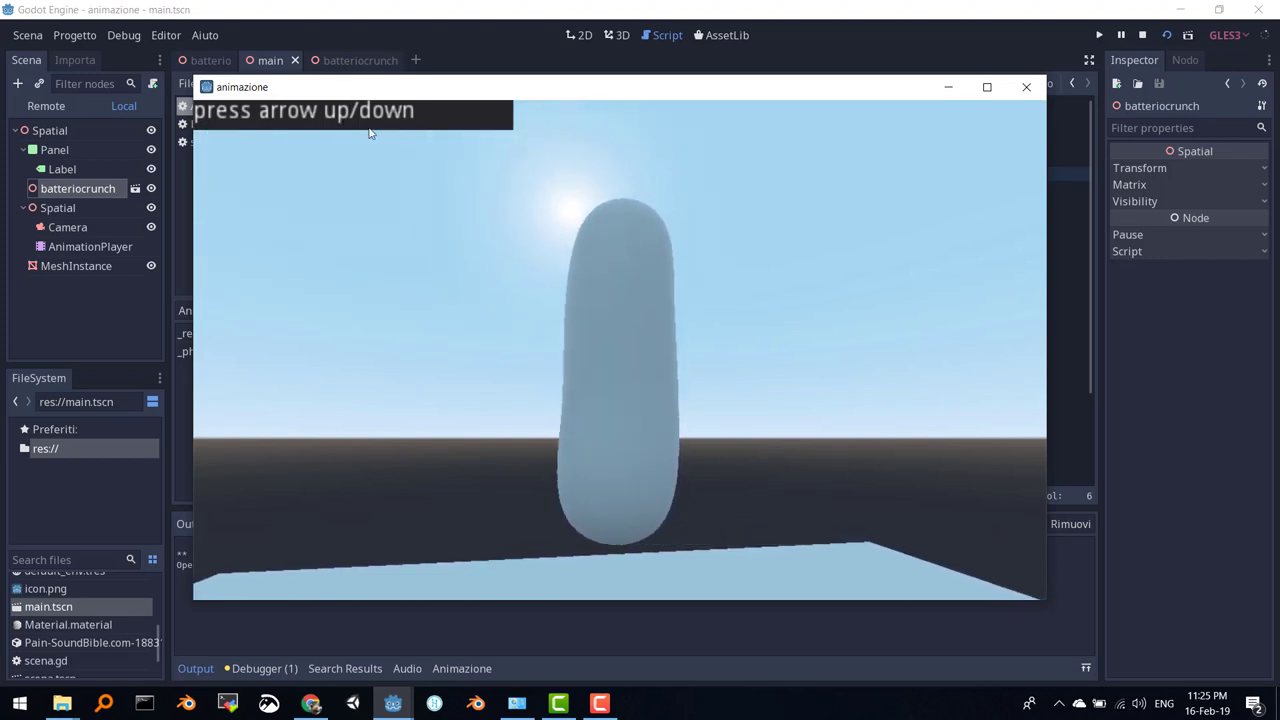
pyautogui.press('Down')
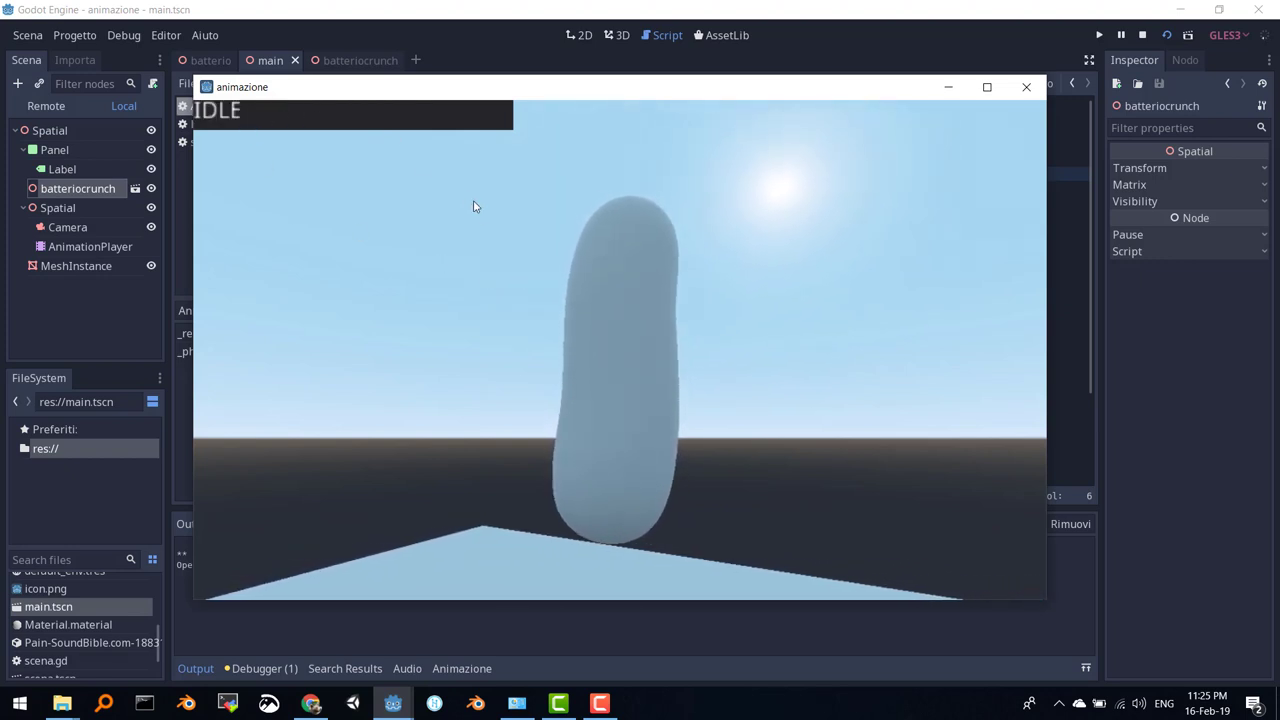
pyautogui.press('Up')
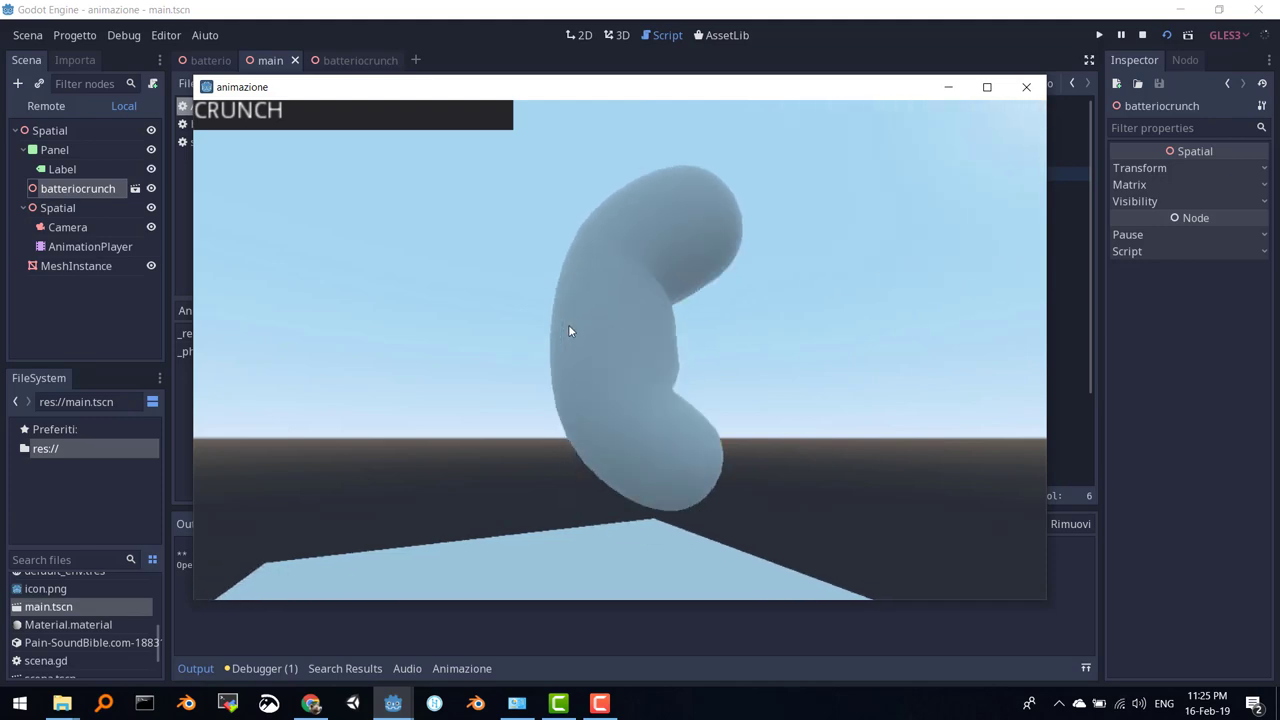
pyautogui.click(1026, 87)
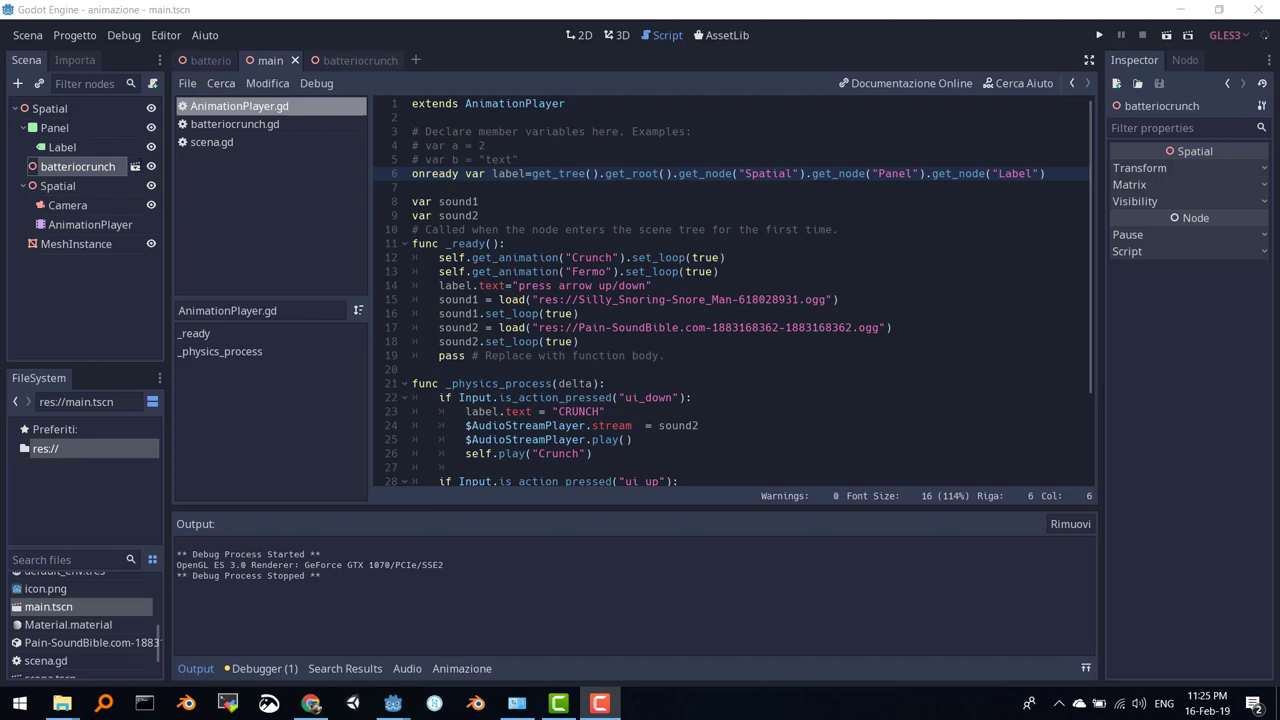
# In batteriocrunch, select the AnimationPlayer and check the Crunch and Fermo animations, keeping Crunch.
pyautogui.click(136, 166)
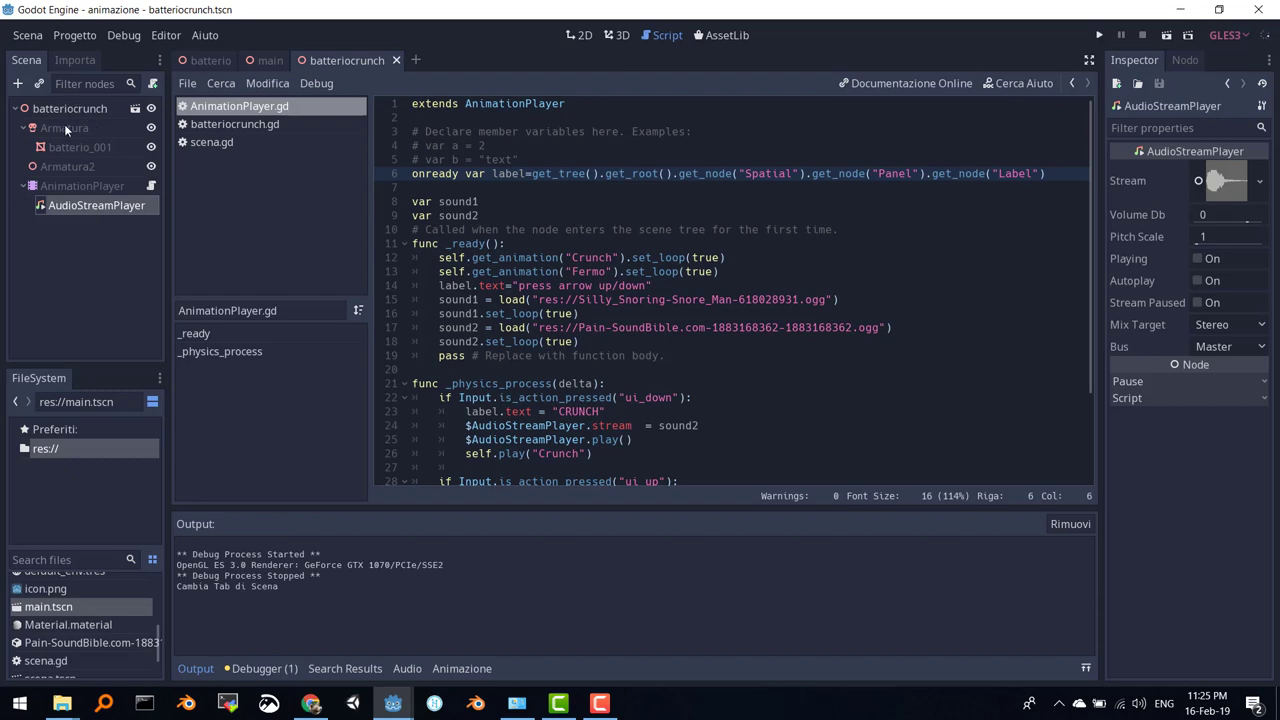
pyautogui.click(76, 185)
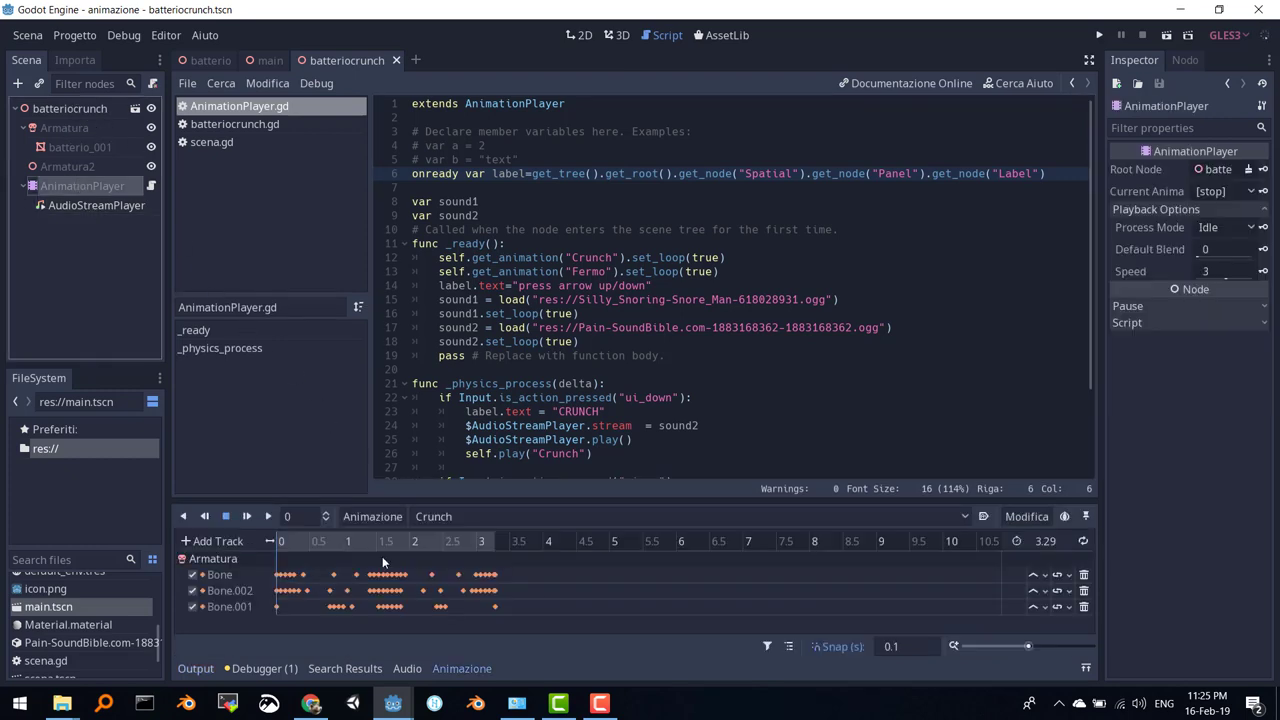
pyautogui.click(963, 515)
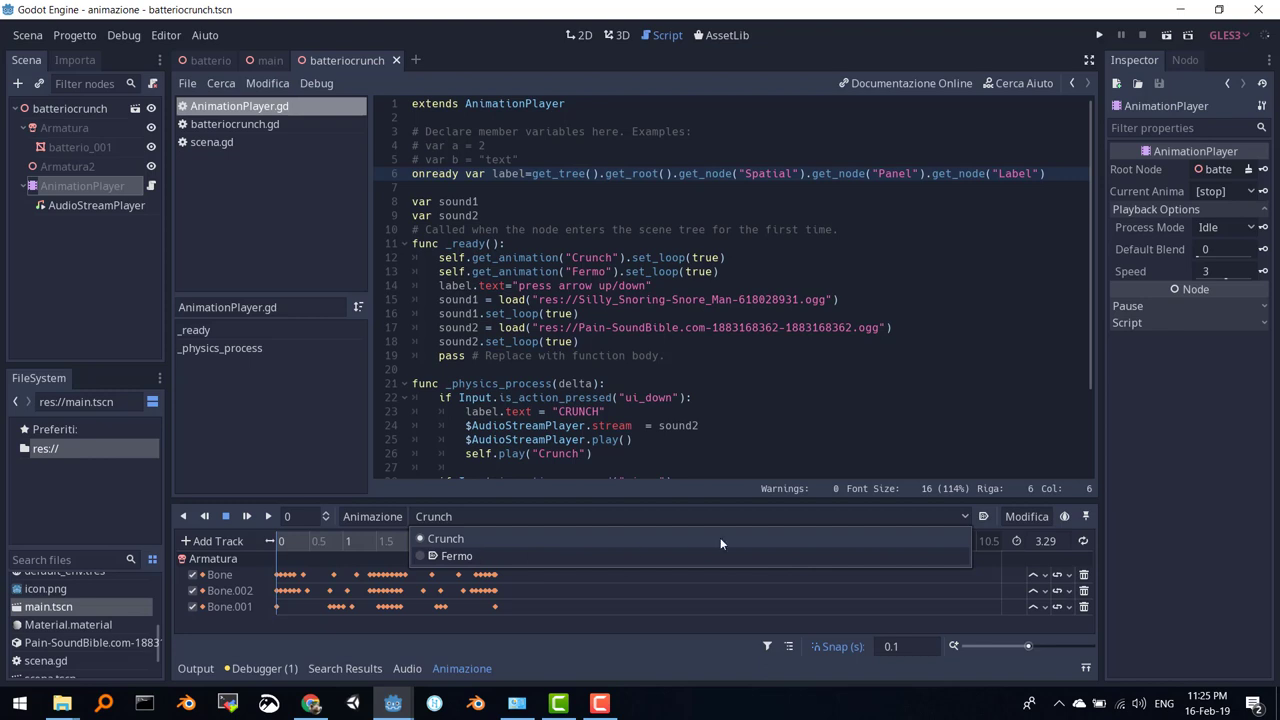
pyautogui.click(834, 410)
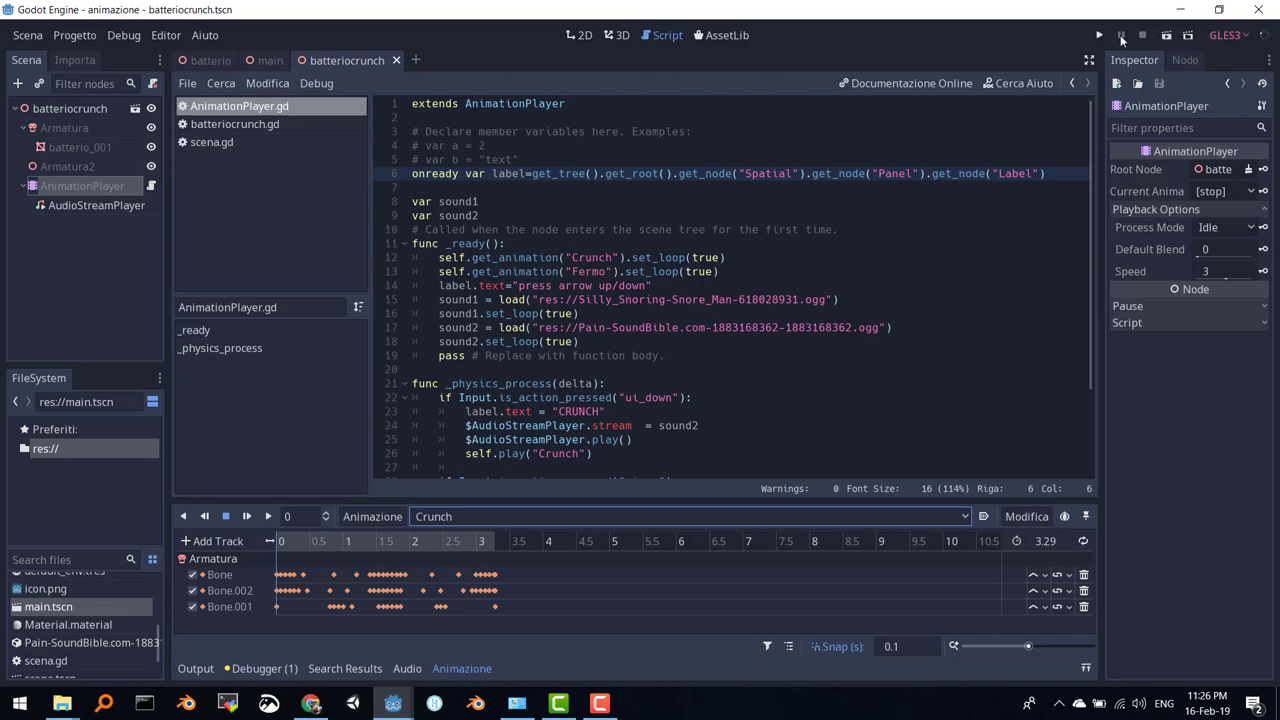
# Run batteriocrunch, which hits a null-instance error, then run the main scene and close the game.
pyautogui.click(1167, 36)
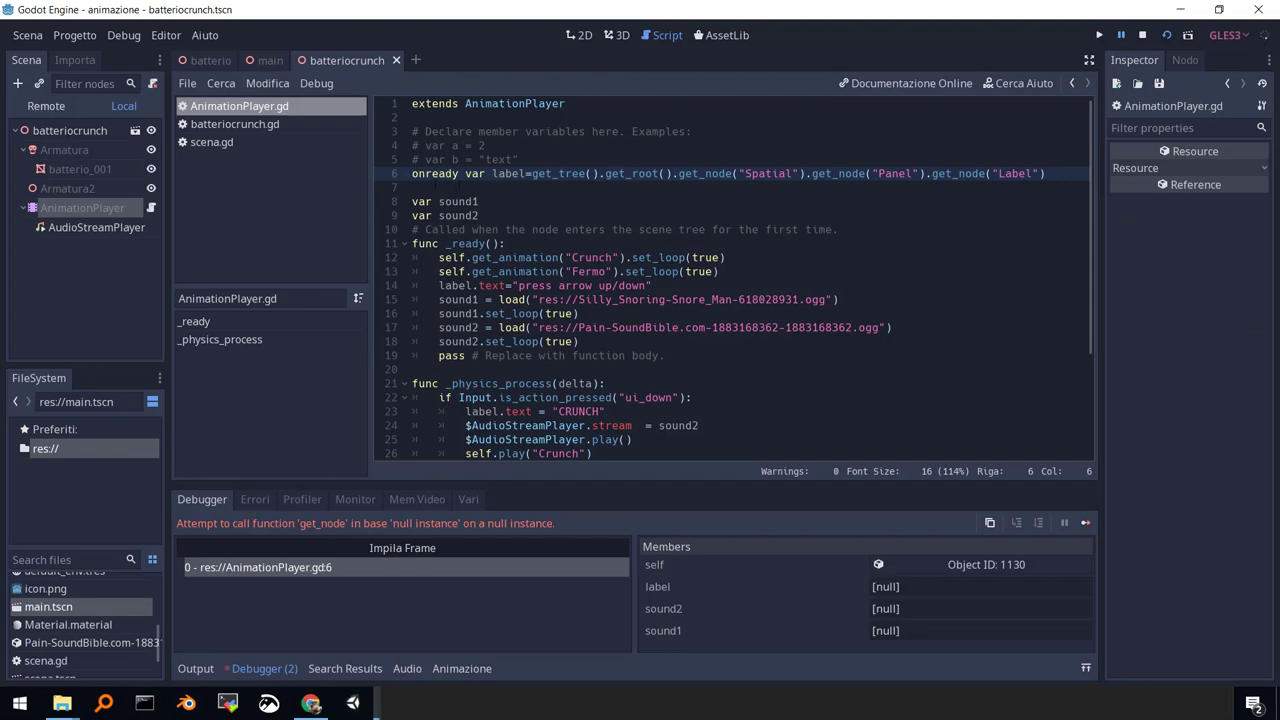
pyautogui.click(261, 61)
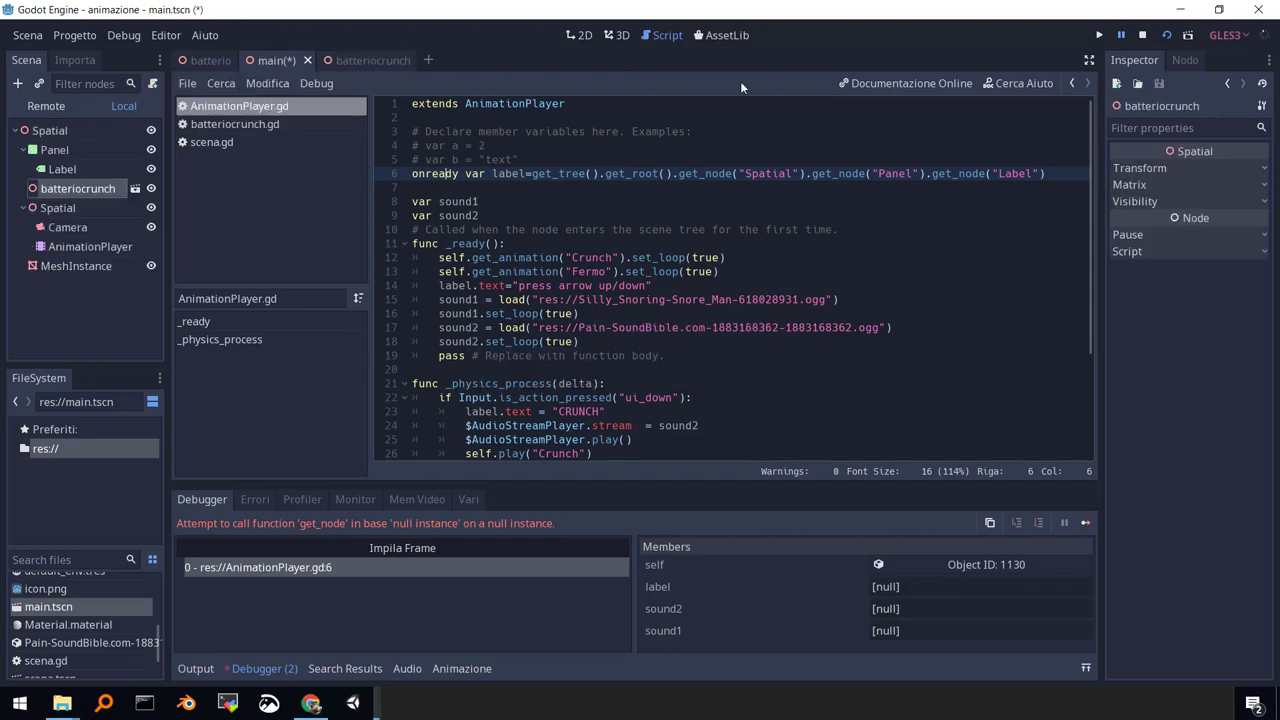
pyautogui.click(1167, 35)
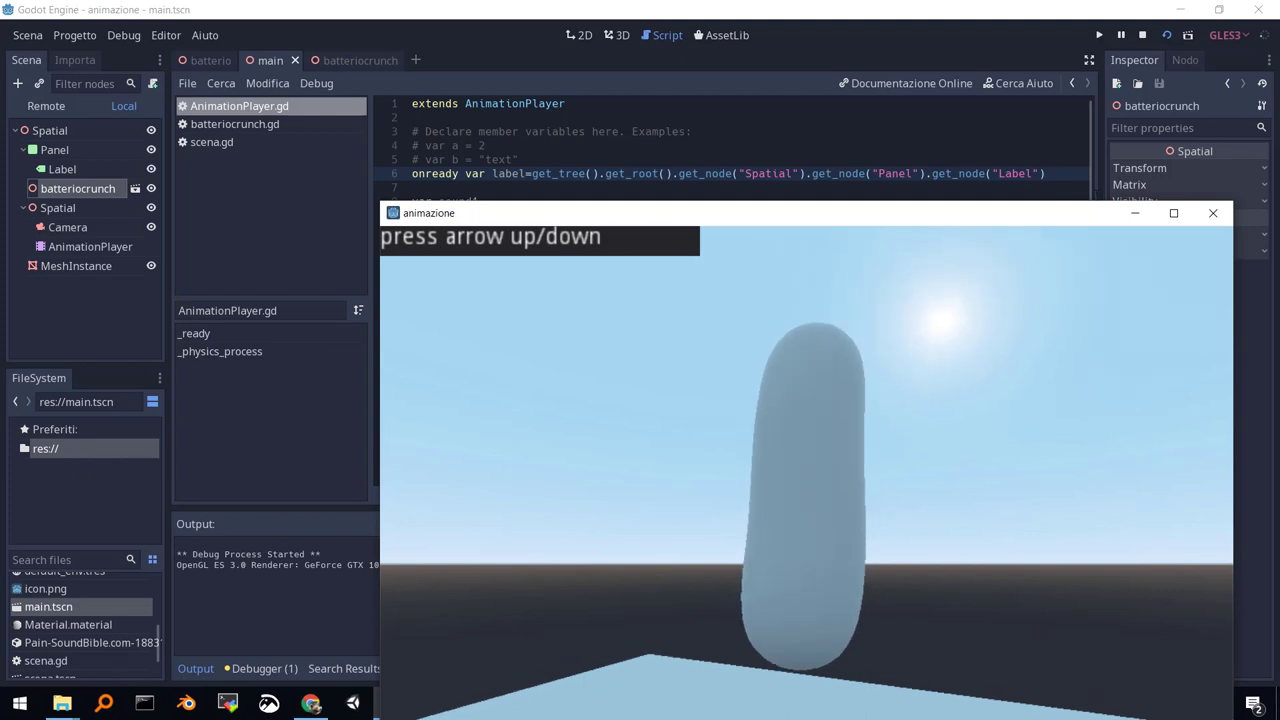
pyautogui.click(1213, 213)
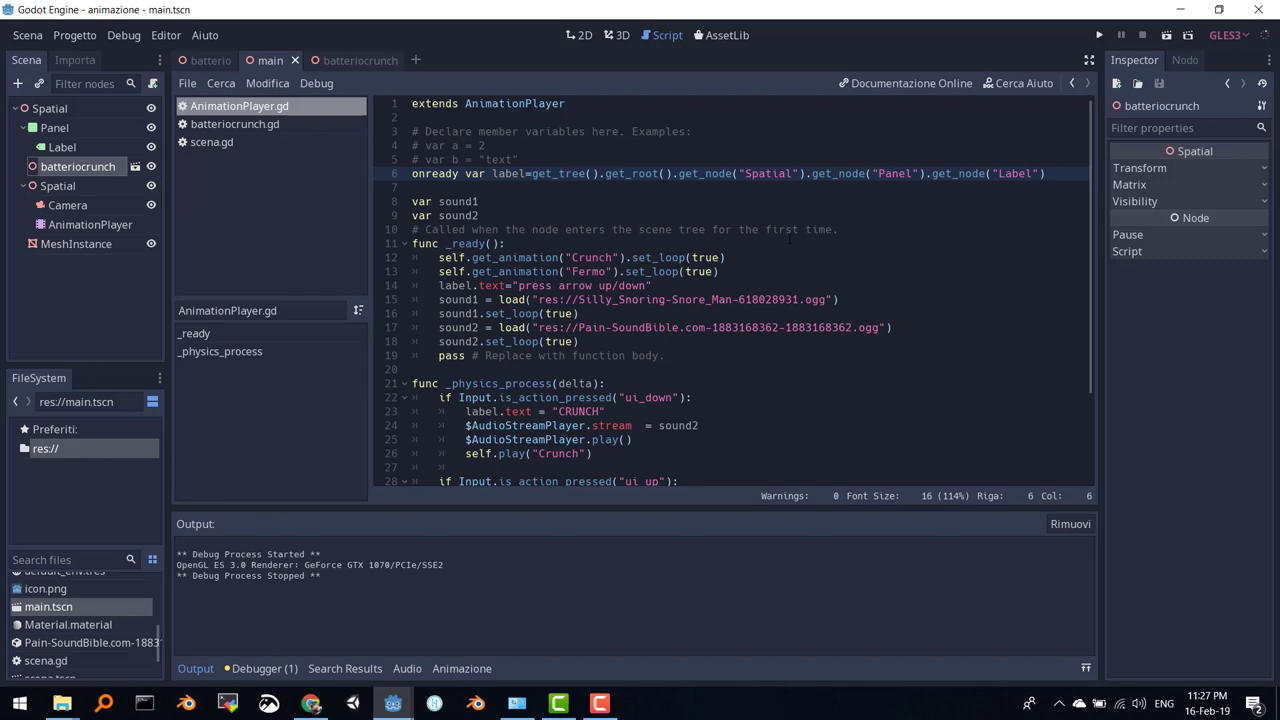
# Change the Label's placeholder text from aaaaaaa to 'AAAAAAA'.
pyautogui.rightClick(510, 272)
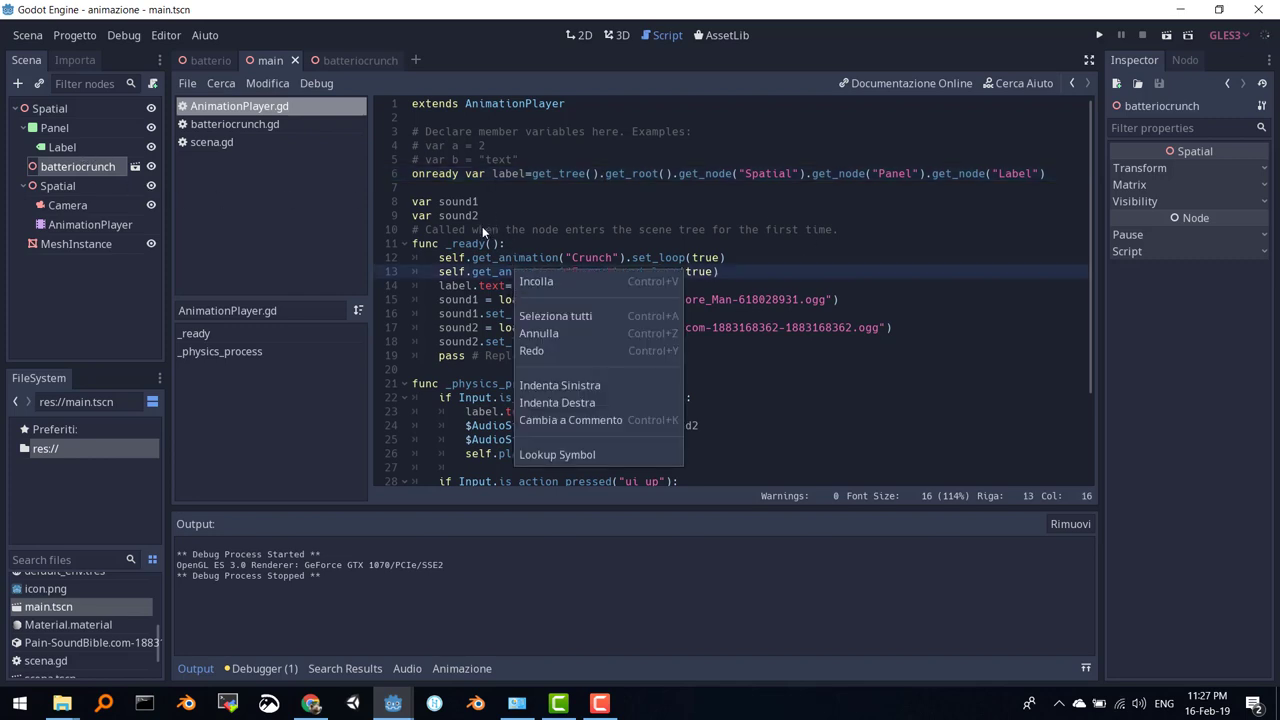
pyautogui.click(482, 226)
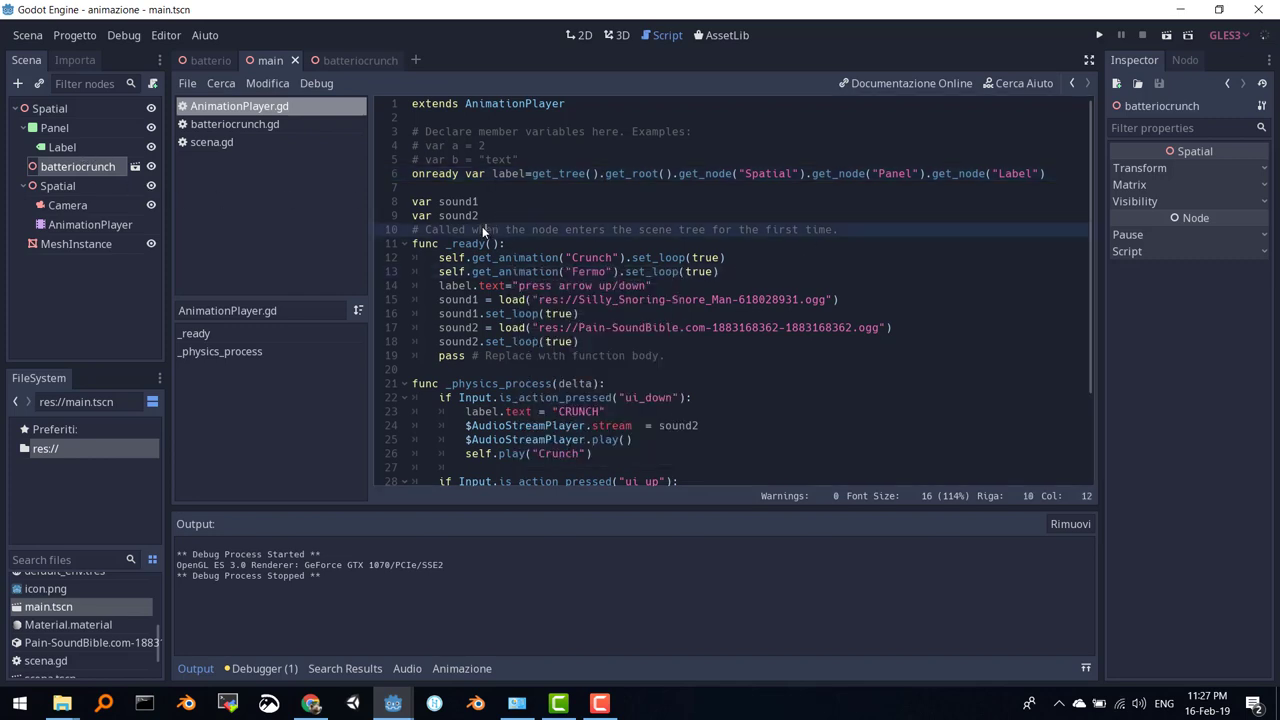
pyautogui.click(61, 132)
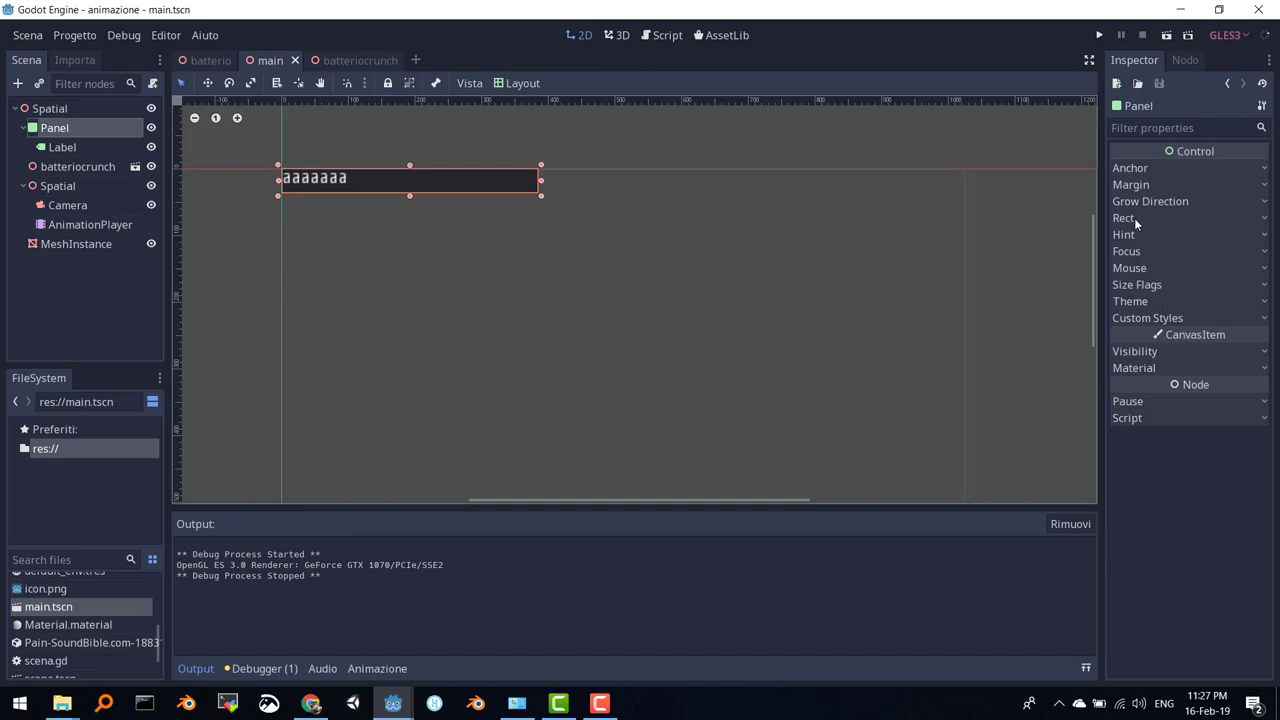
pyautogui.click(72, 151)
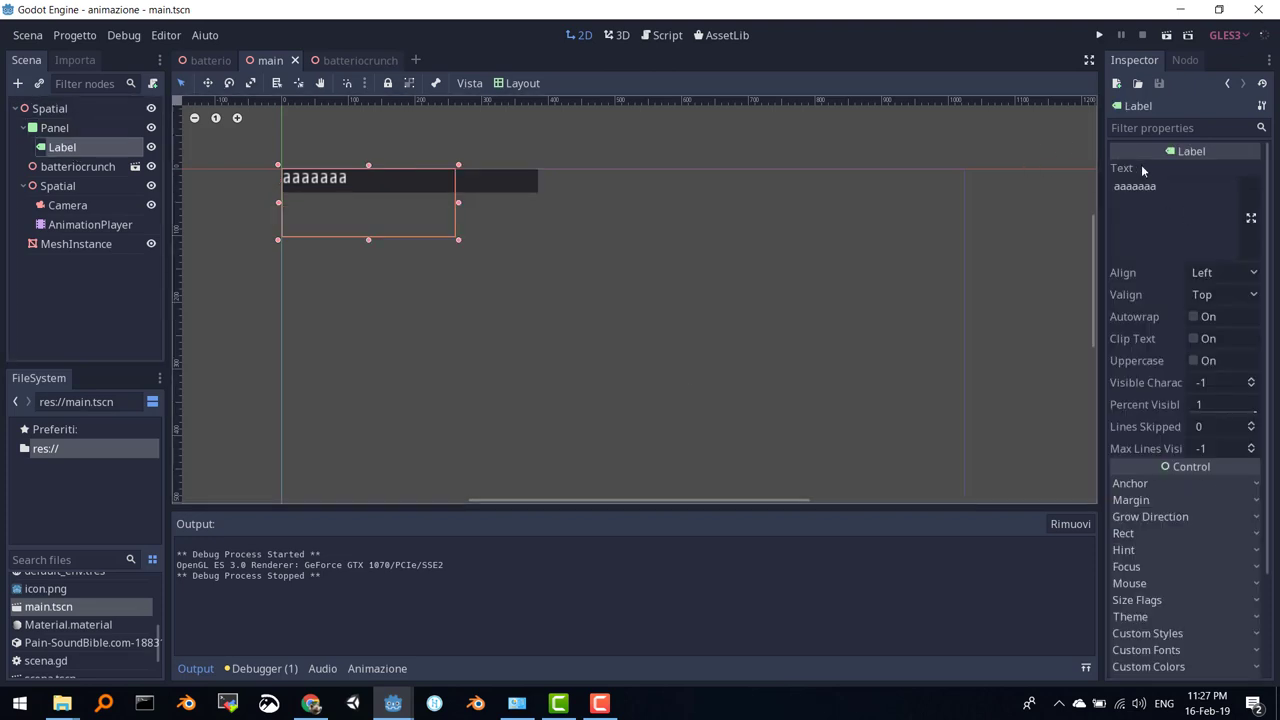
pyautogui.click(1160, 198)
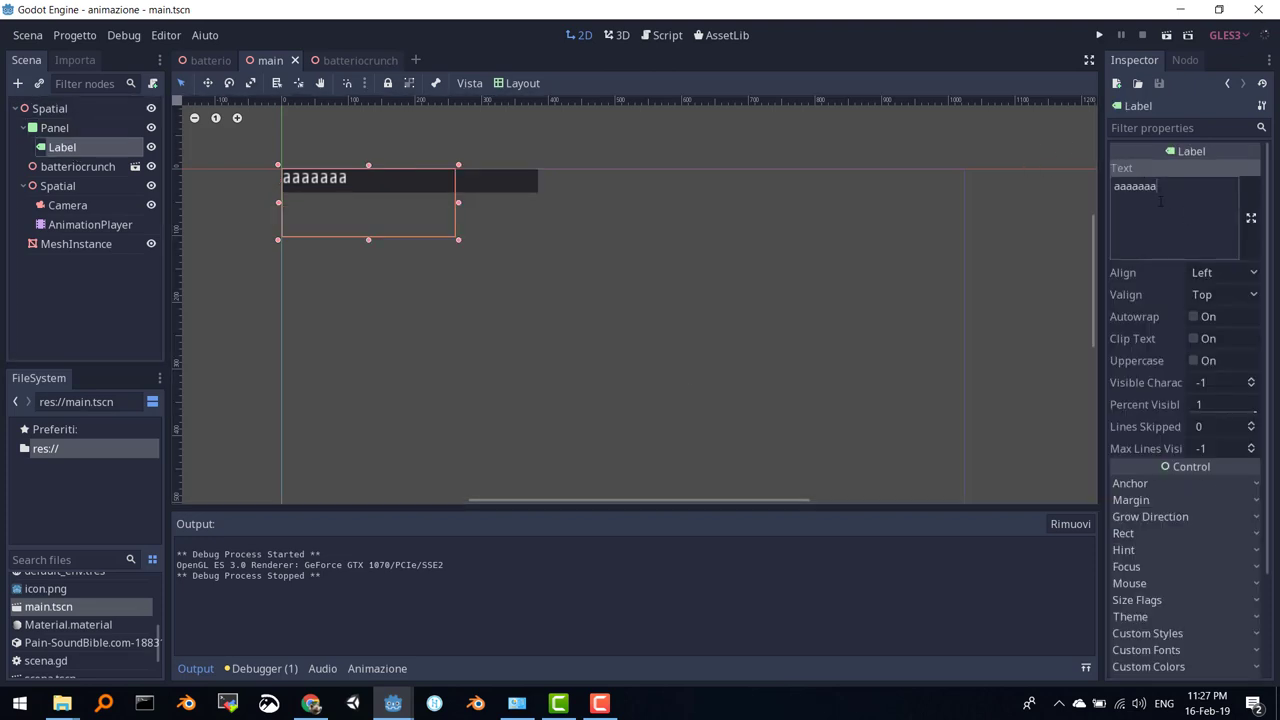
pyautogui.press('BackSpace')
pyautogui.press('BackSpace')
pyautogui.press('BackSpace')
pyautogui.press('BackSpace')
pyautogui.press('BackSpace')
pyautogui.press('BackSpace')
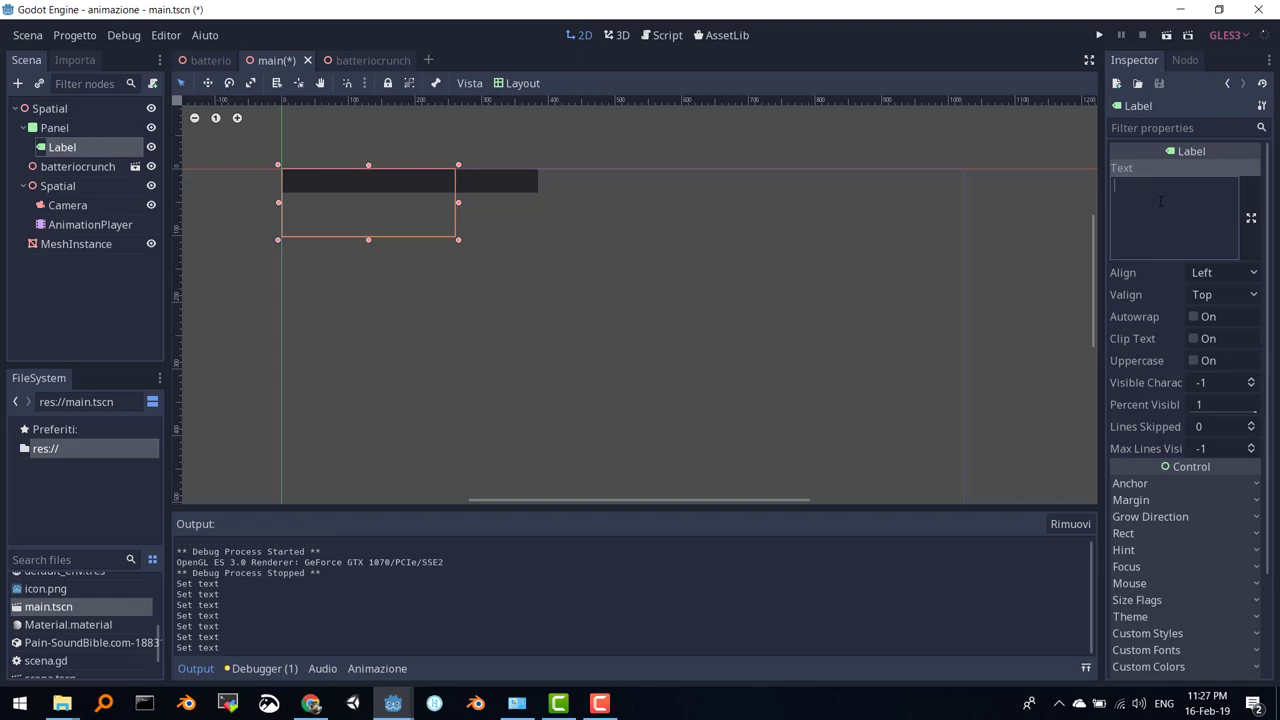
pyautogui.write('AAA')
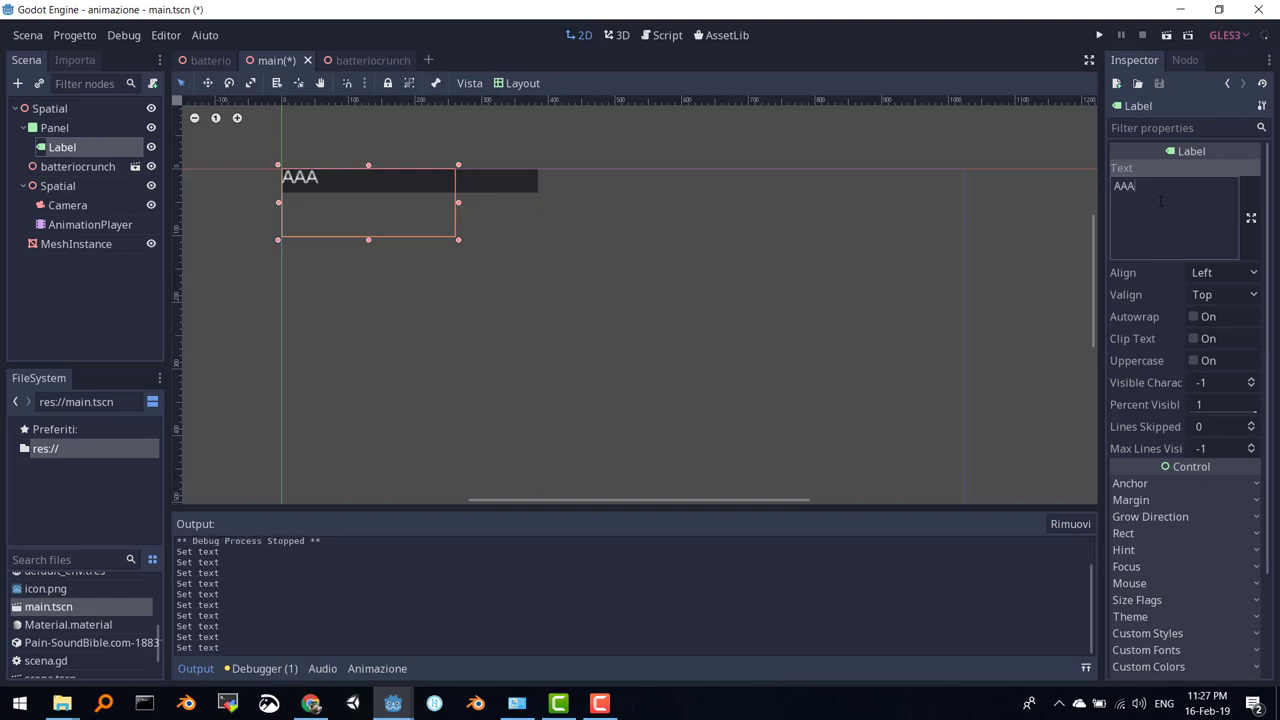
pyautogui.write('AAAA')
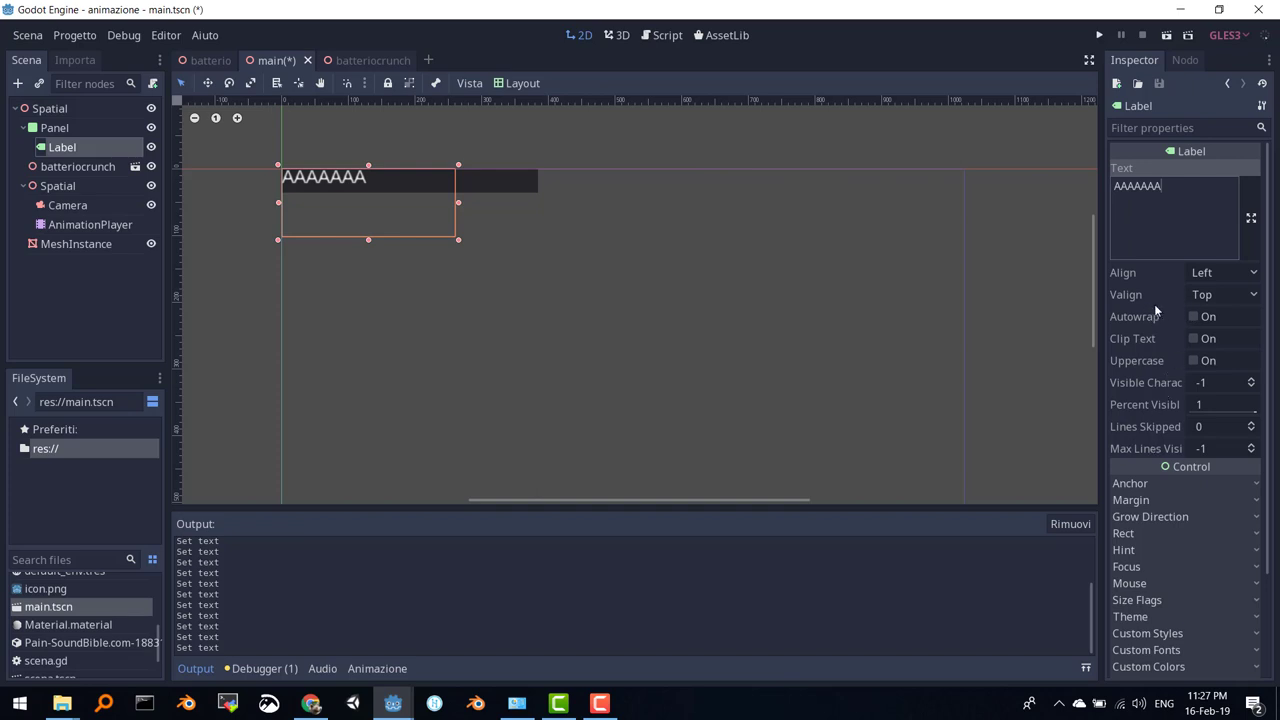
pyautogui.click(1144, 534)
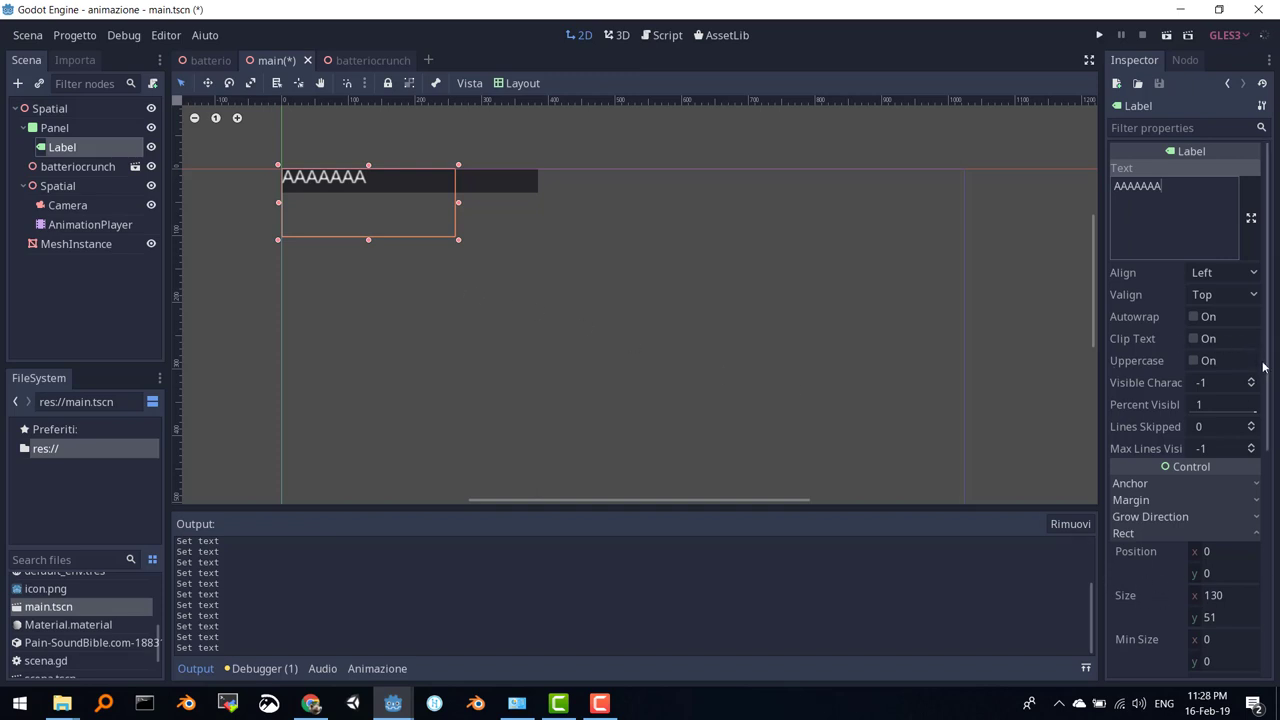
pyautogui.moveTo(1268, 368); pyautogui.dragTo(1263, 487)
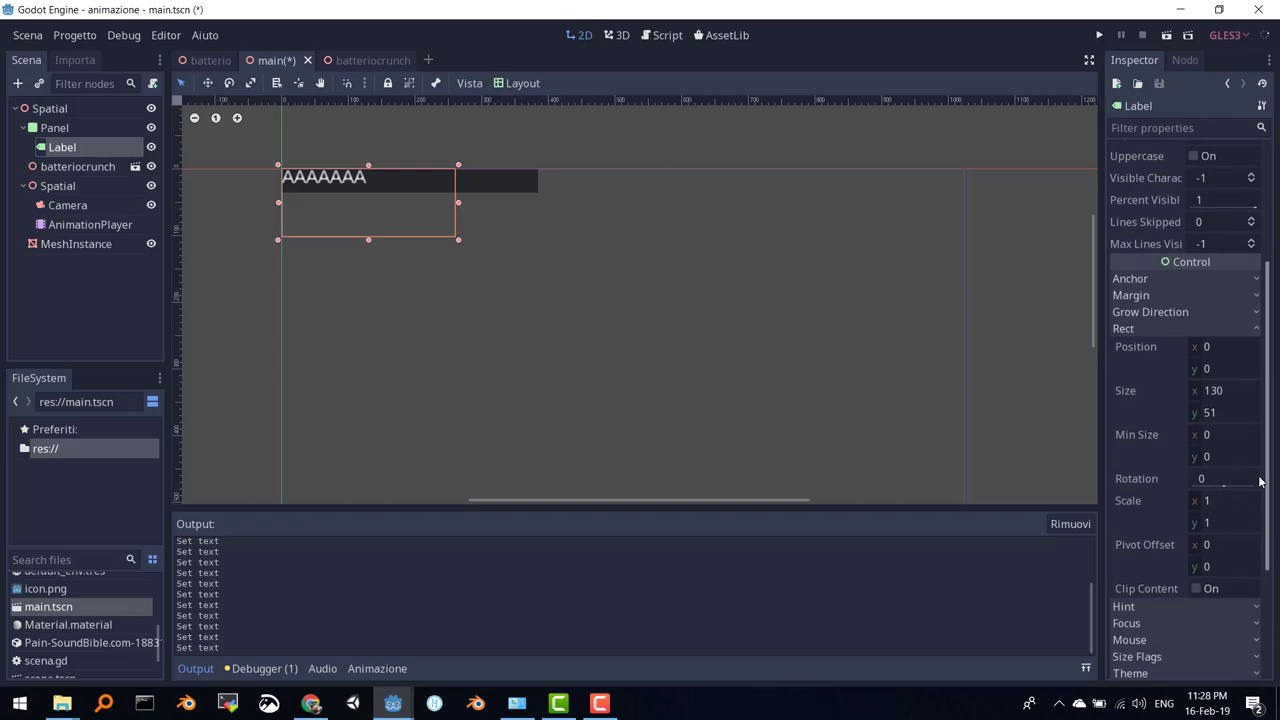
# Set the Panel's Rect scale to x 3, y 3.
pyautogui.click(62, 130)
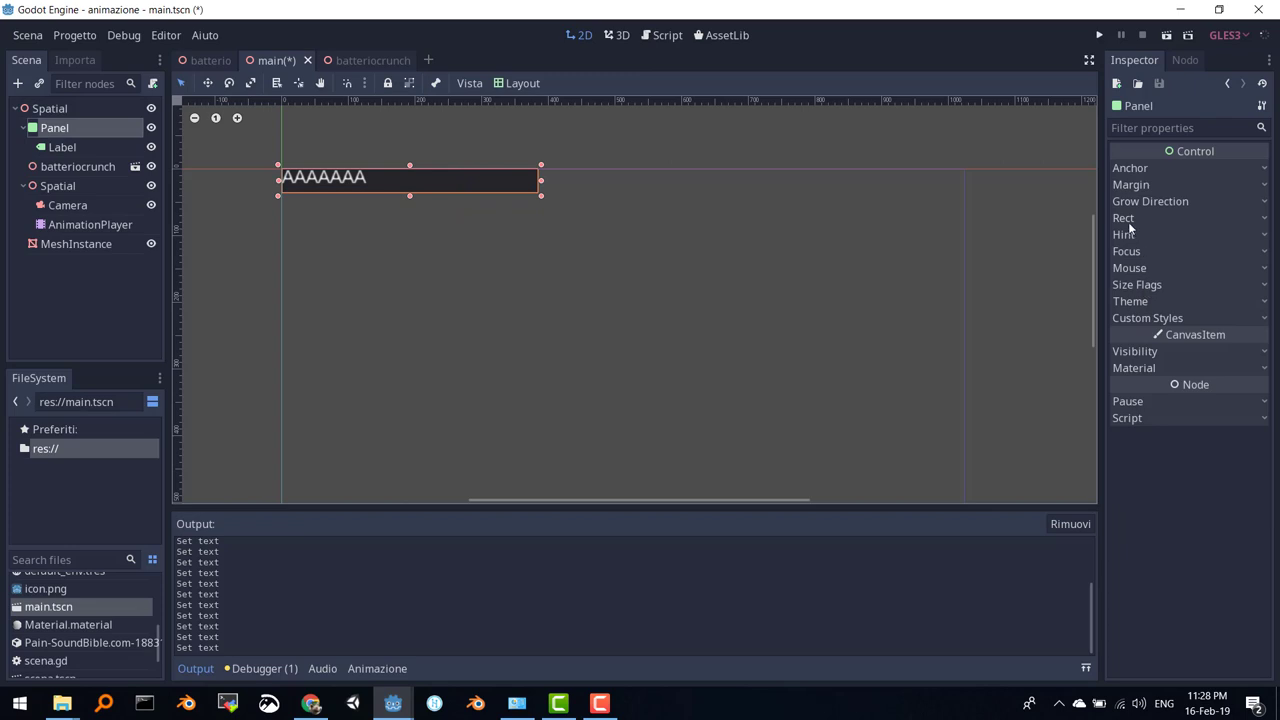
pyautogui.click(1128, 219)
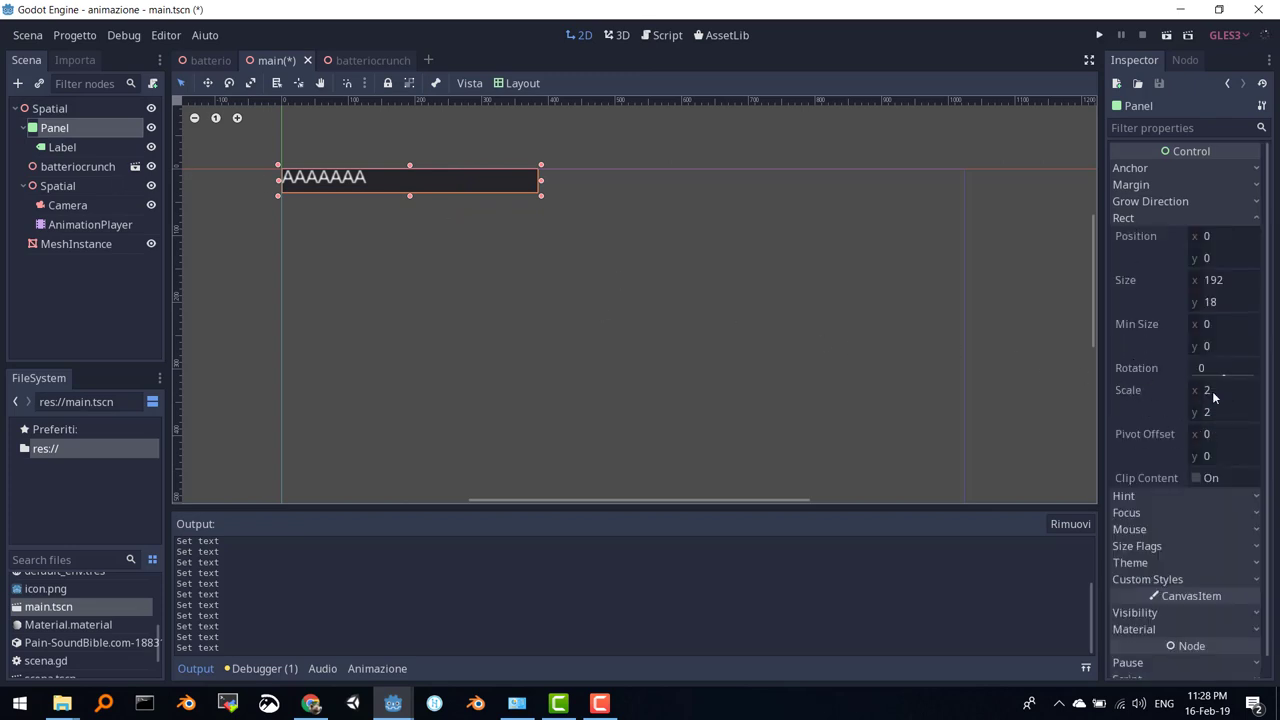
pyautogui.click(1212, 391)
pyautogui.write('3')
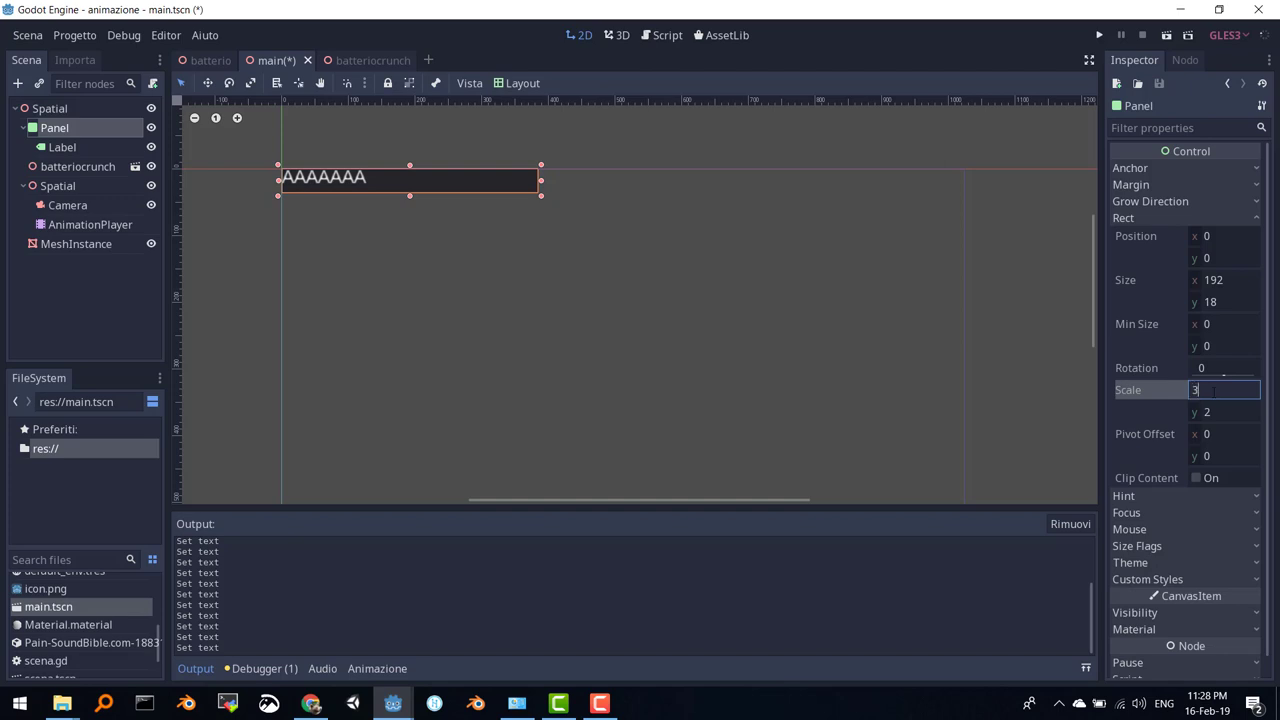
pyautogui.press('Tab')
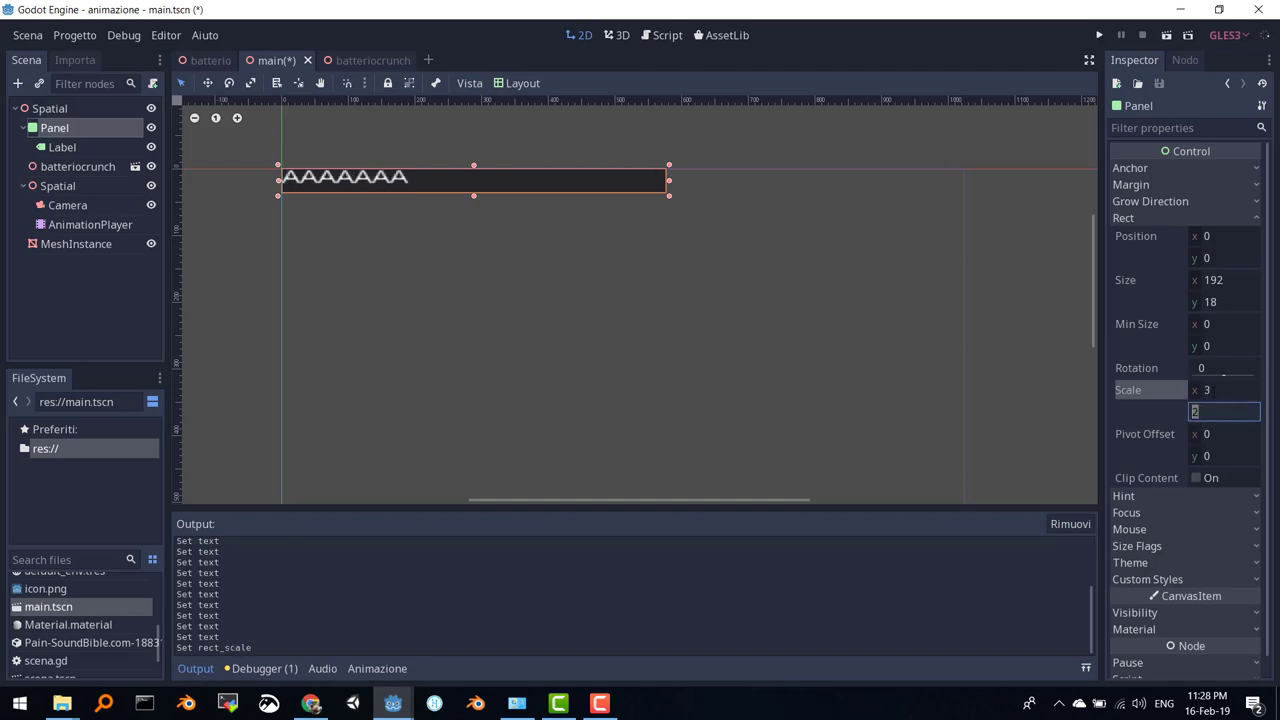
pyautogui.write('3')
pyautogui.press('Tab')
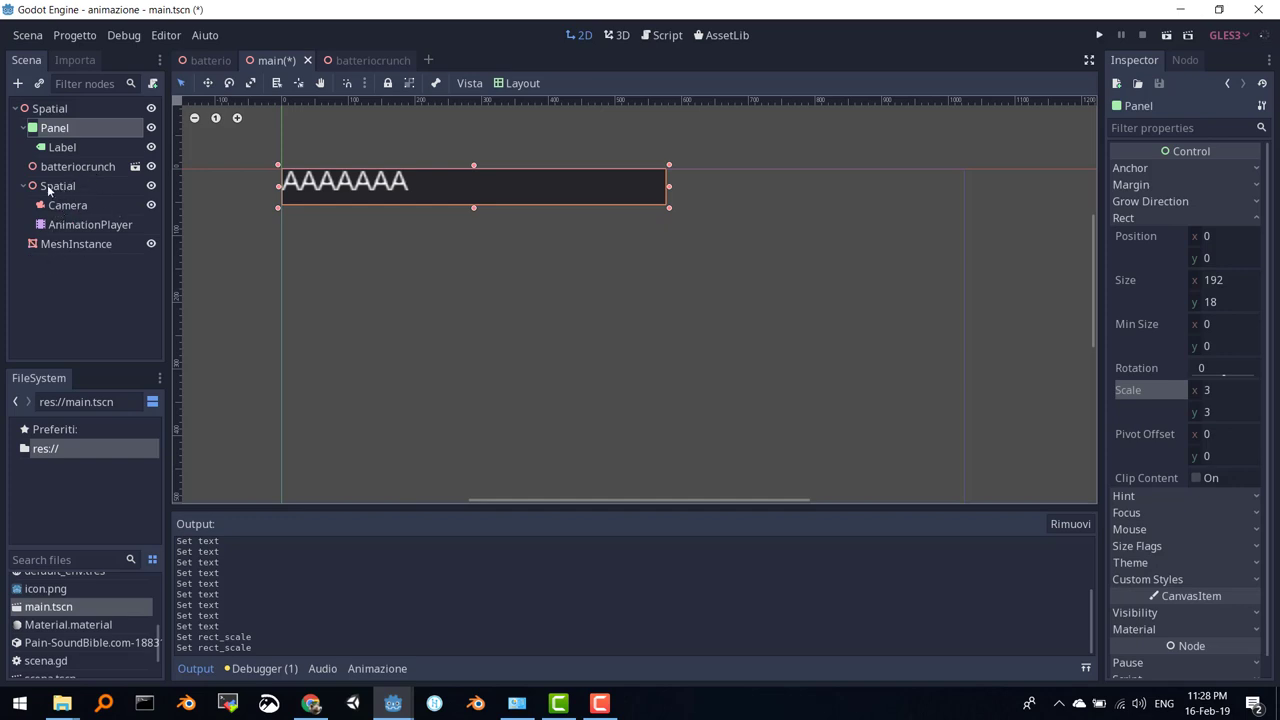
# Show the camerarotante animation in 3D with camera Preview off, scrubbed to 1 second.
pyautogui.click(103, 225)
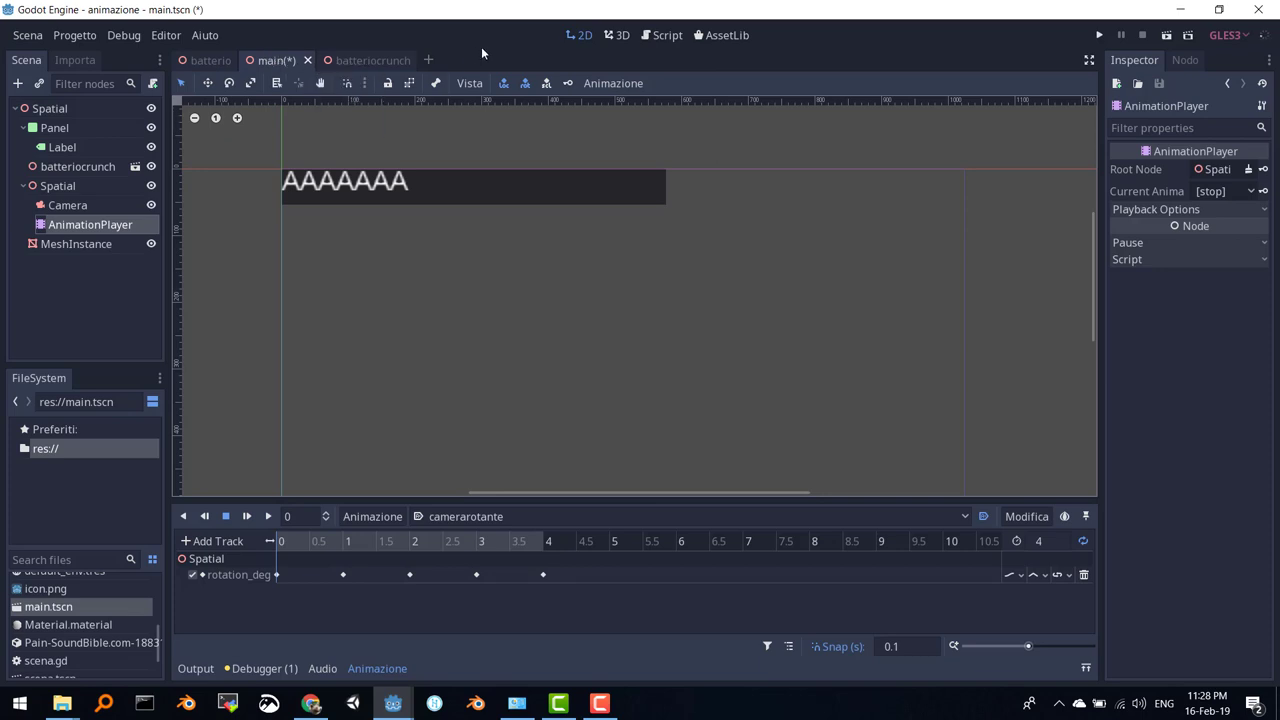
pyautogui.click(620, 37)
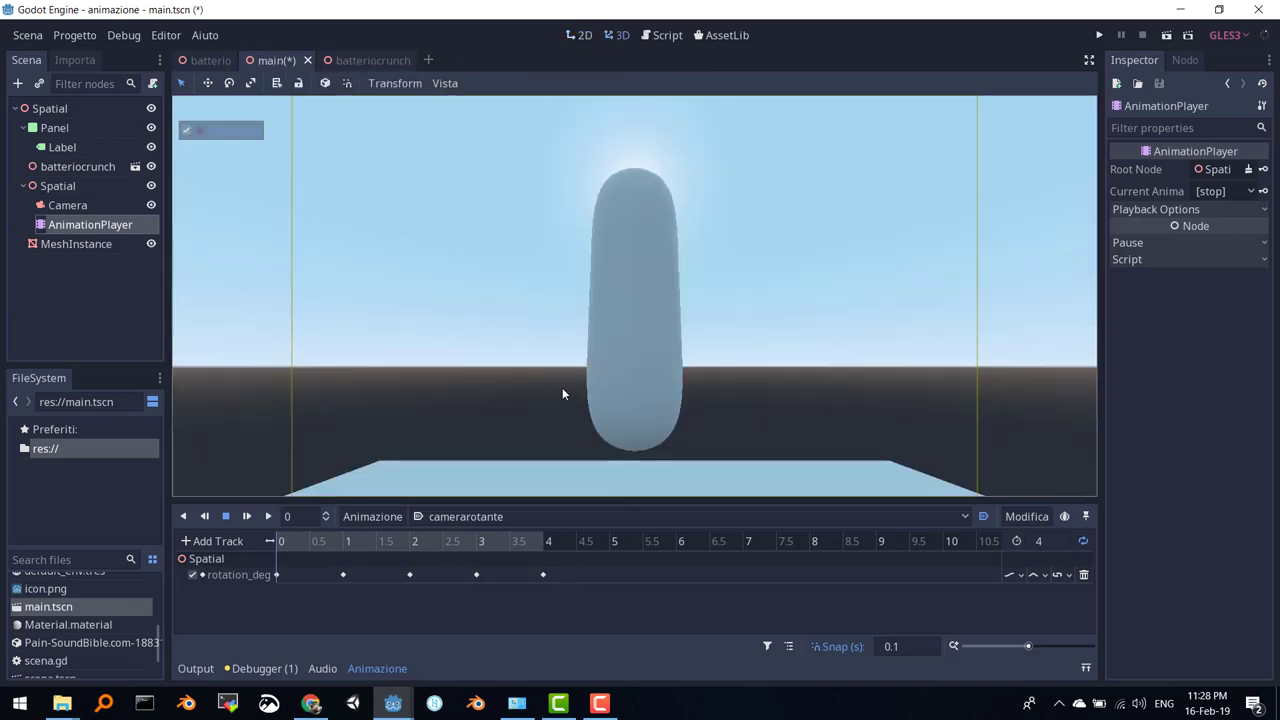
pyautogui.click(226, 136)
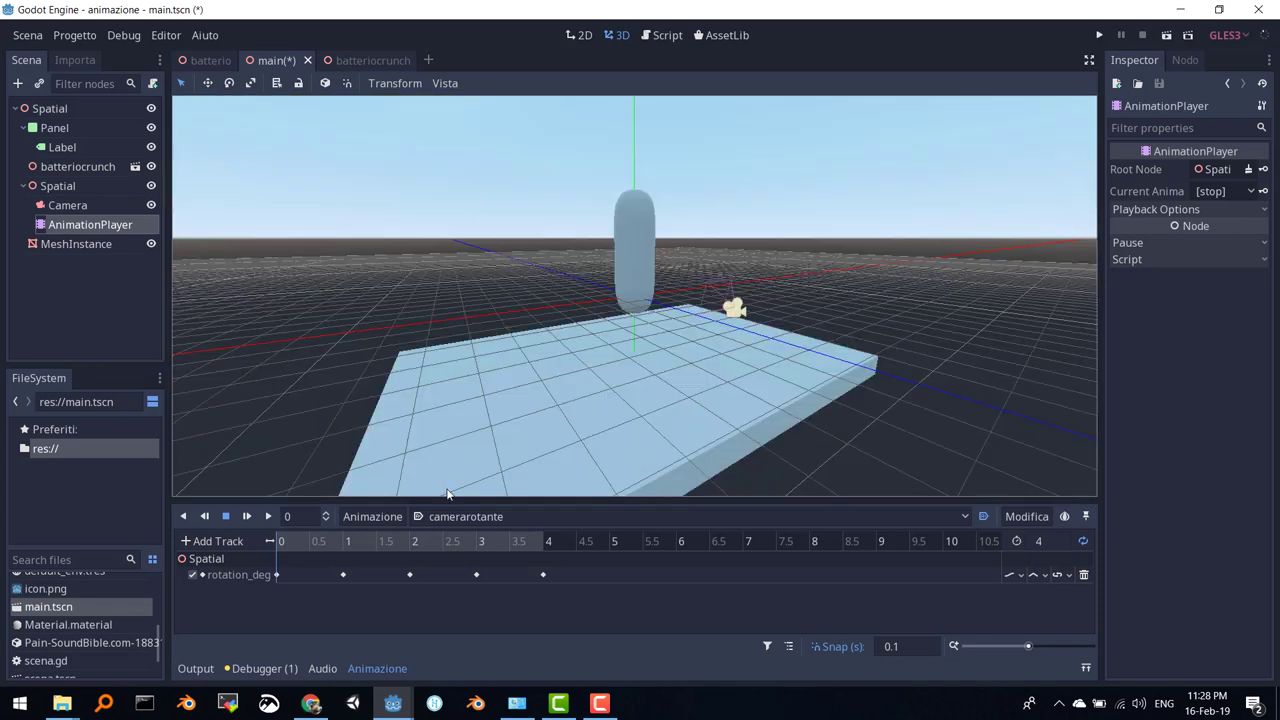
pyautogui.moveTo(286, 541)
pyautogui.mouseDown()
pyautogui.moveTo(541, 534)
pyautogui.moveTo(280, 541)
pyautogui.mouseUp()
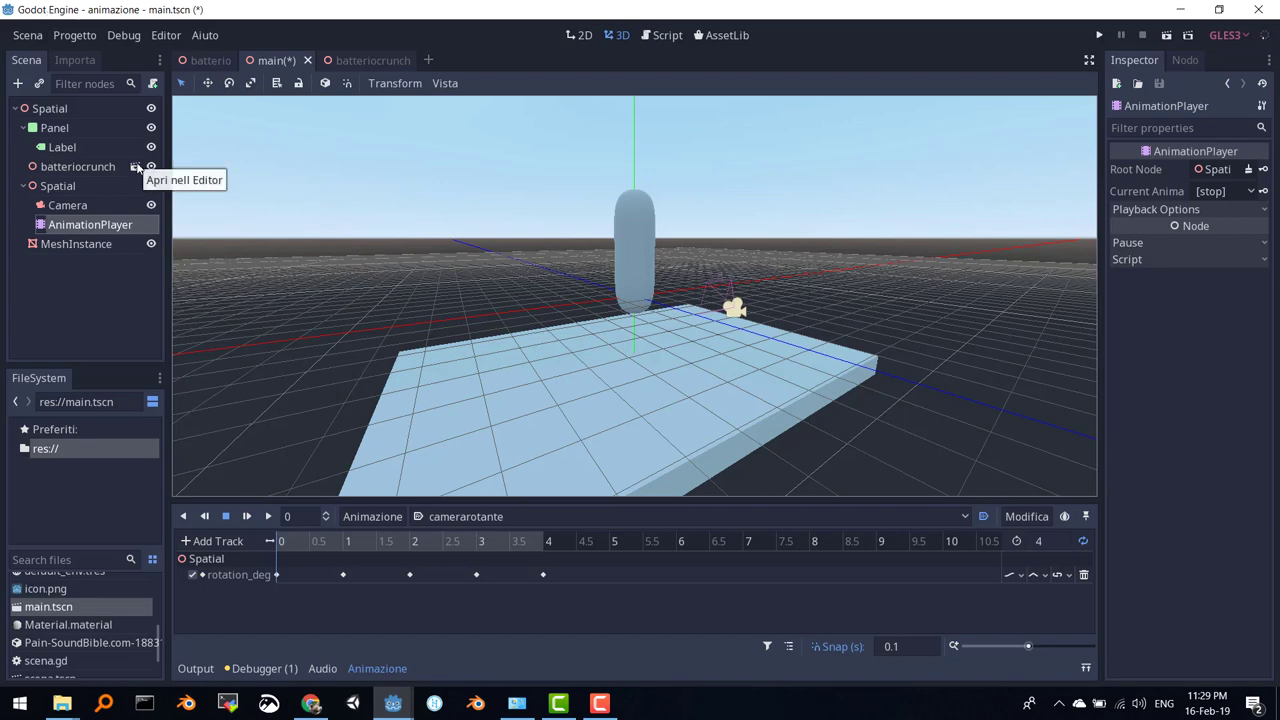
# Open AnimationPlayer.gd from the batteriocrunch scene, then go back to the main scene.
pyautogui.click(136, 167)
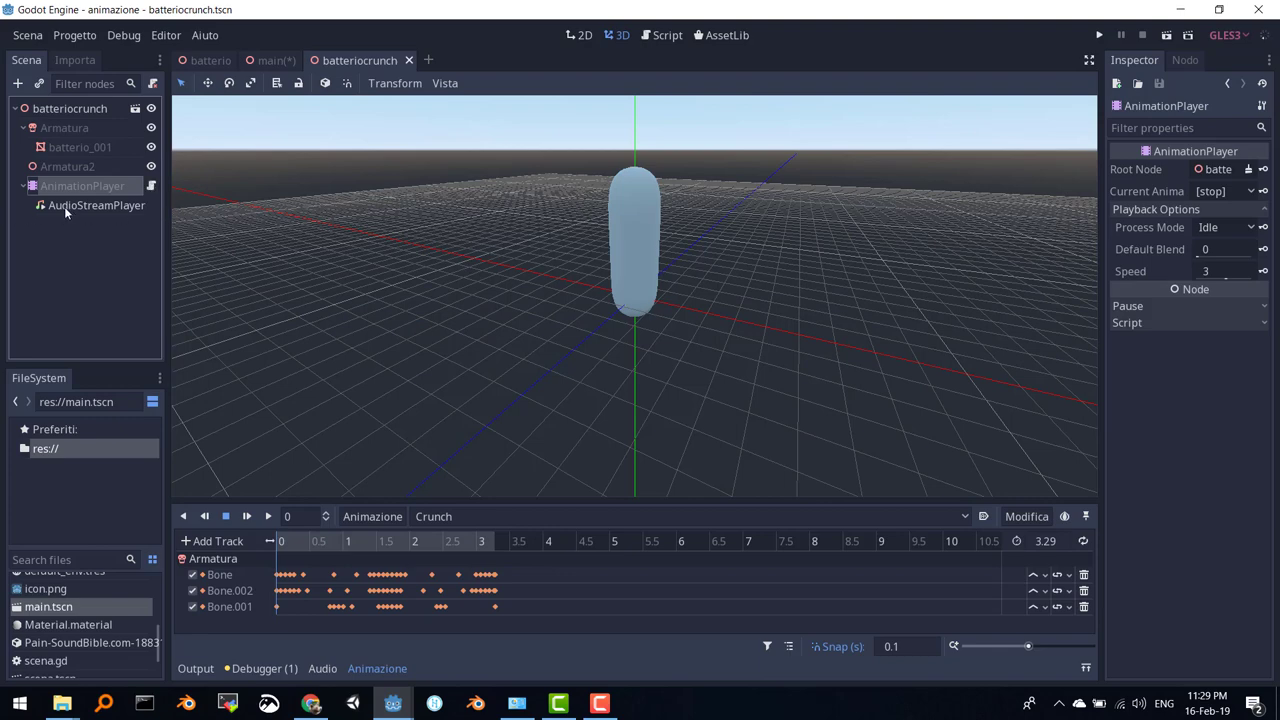
pyautogui.click(151, 187)
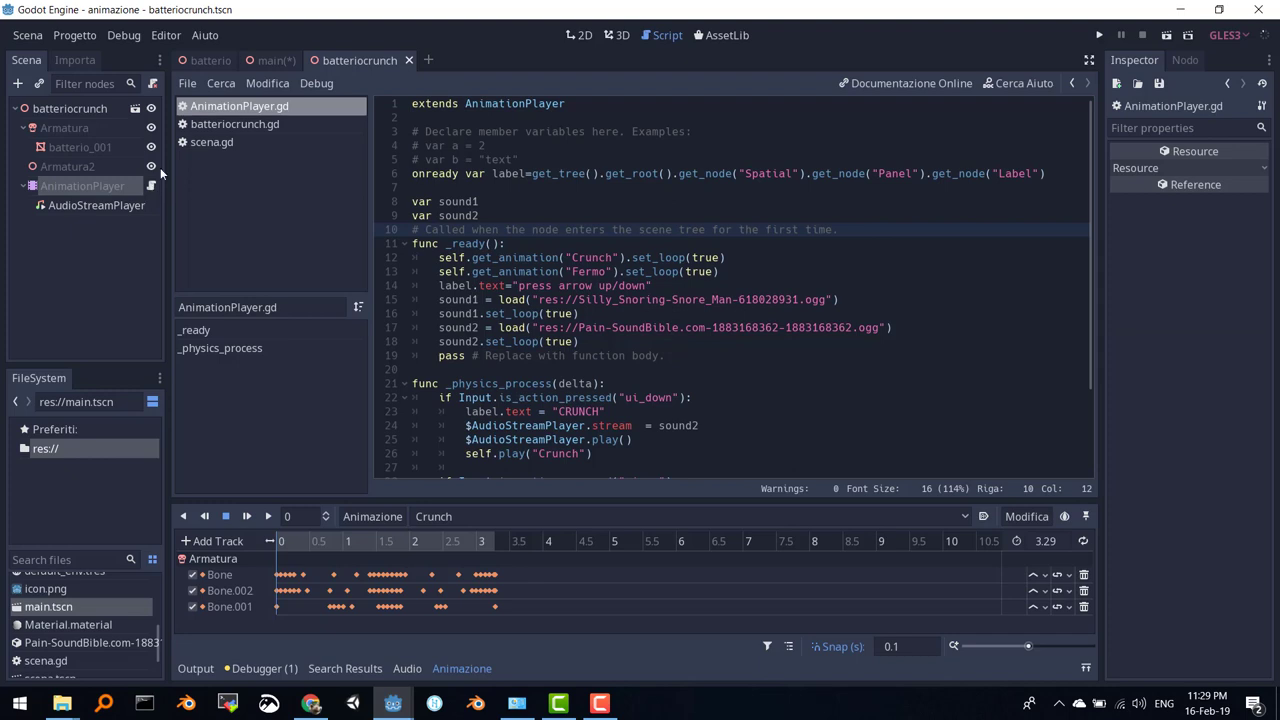
pyautogui.click(276, 62)
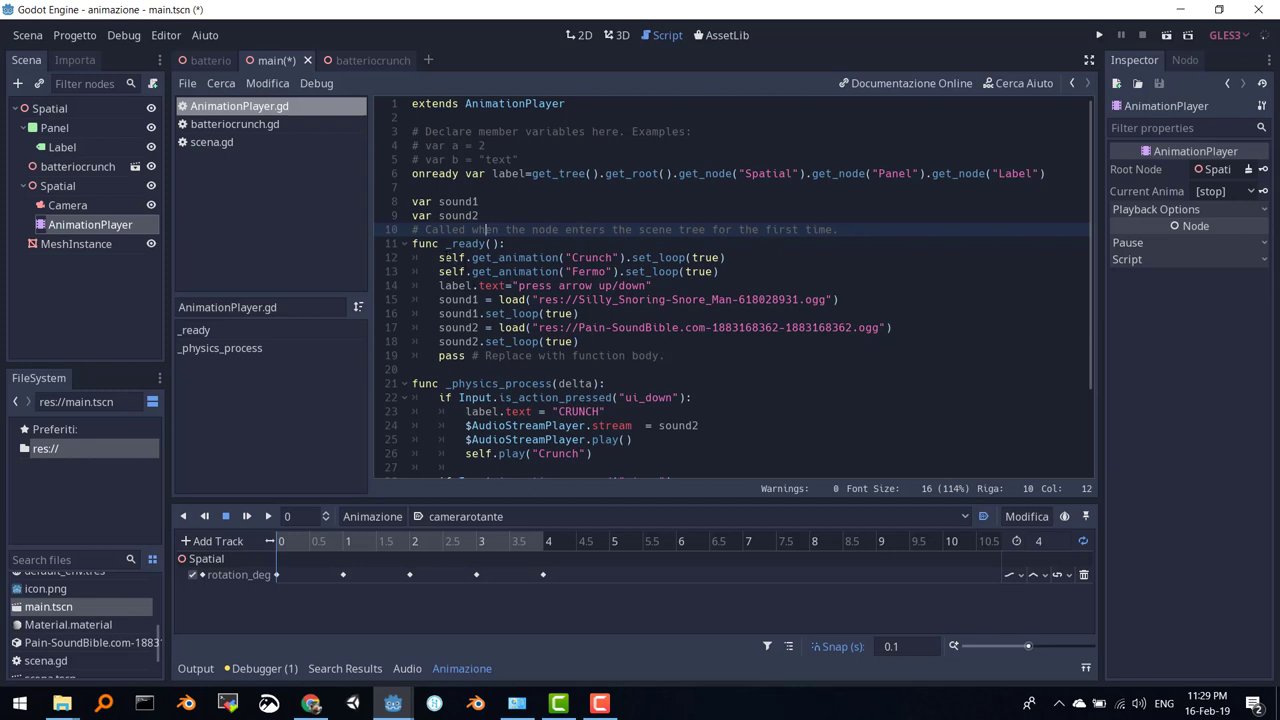
pyautogui.click(102, 232)
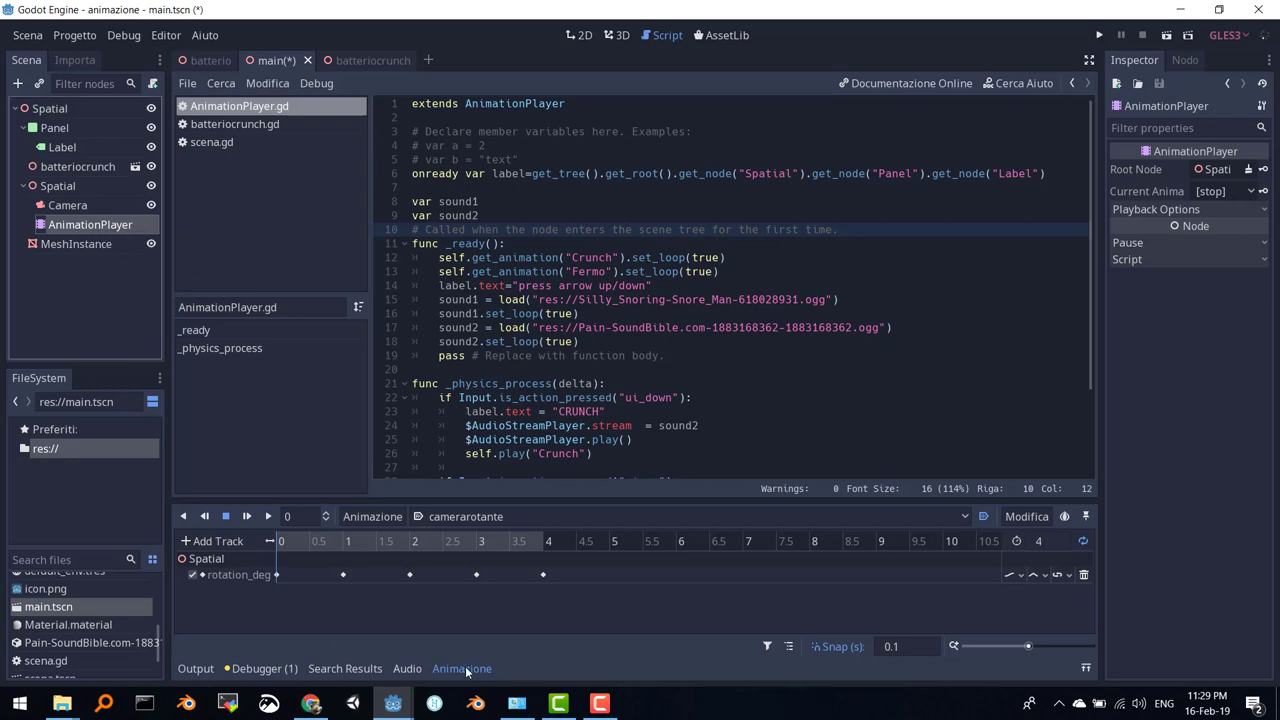
pyautogui.doubleClick(77, 228)
pyautogui.press('Return')
pyautogui.click(374, 516)
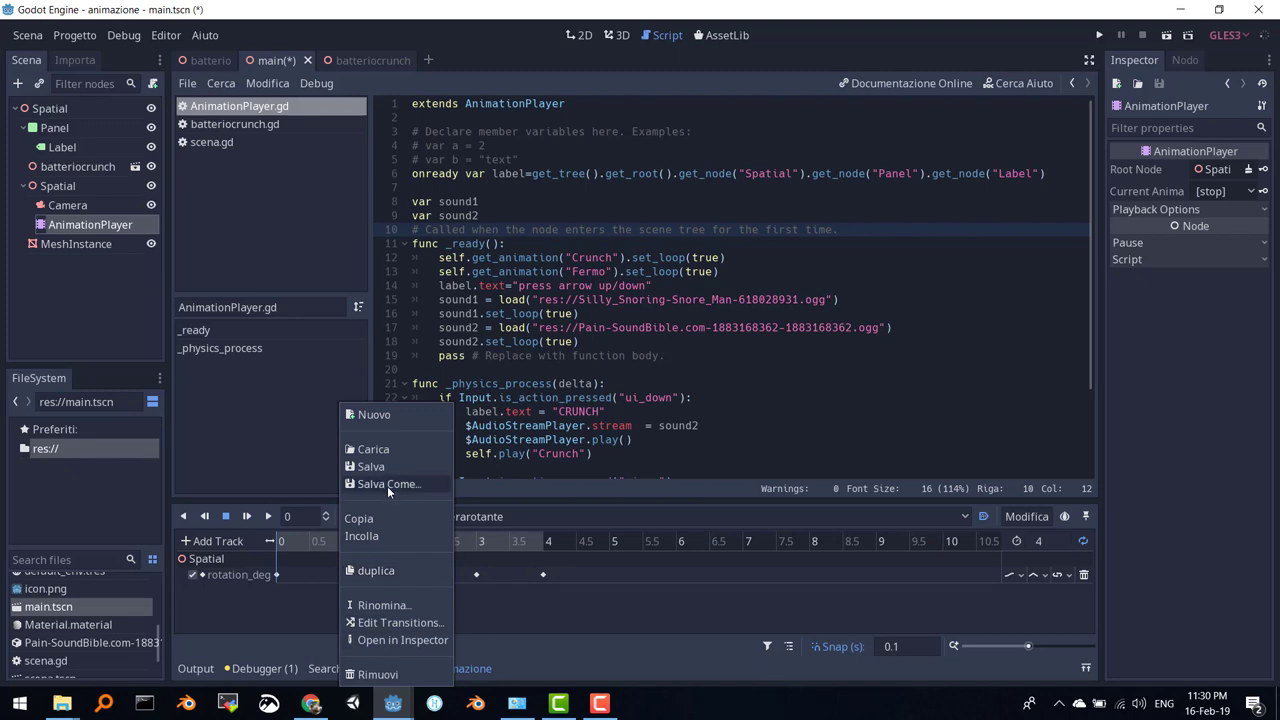
pyautogui.click(387, 452)
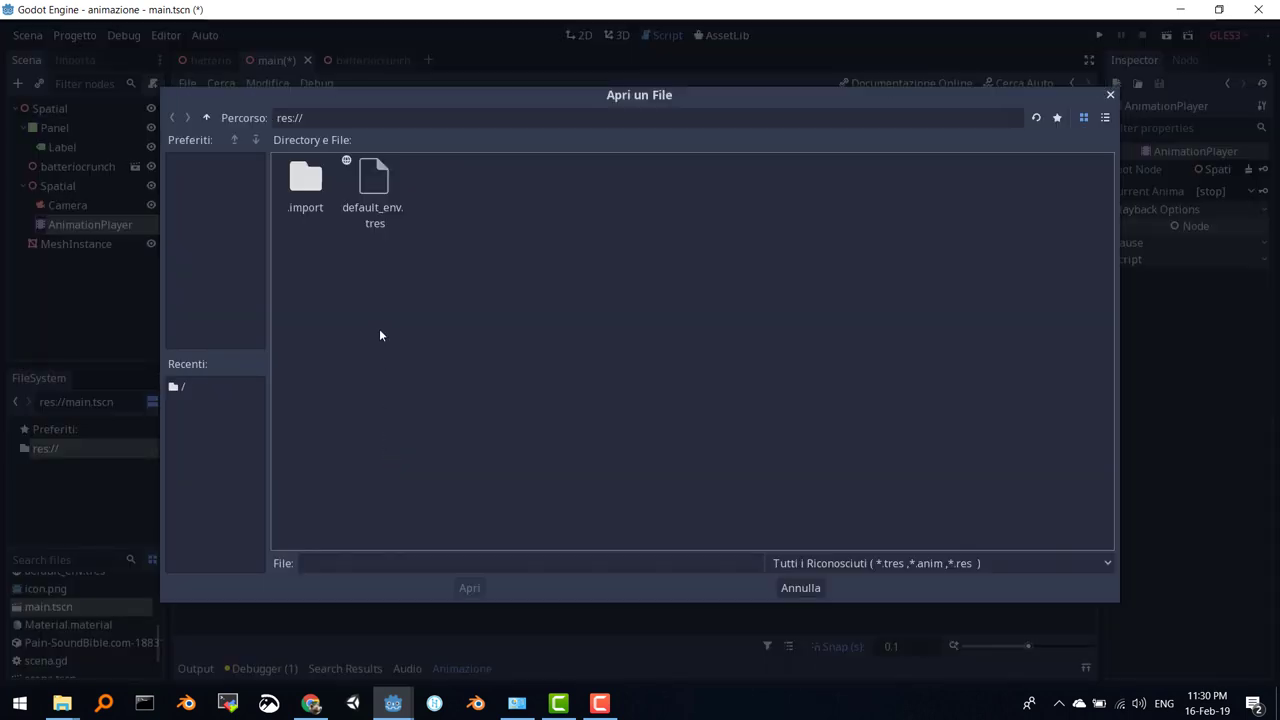
pyautogui.click(803, 587)
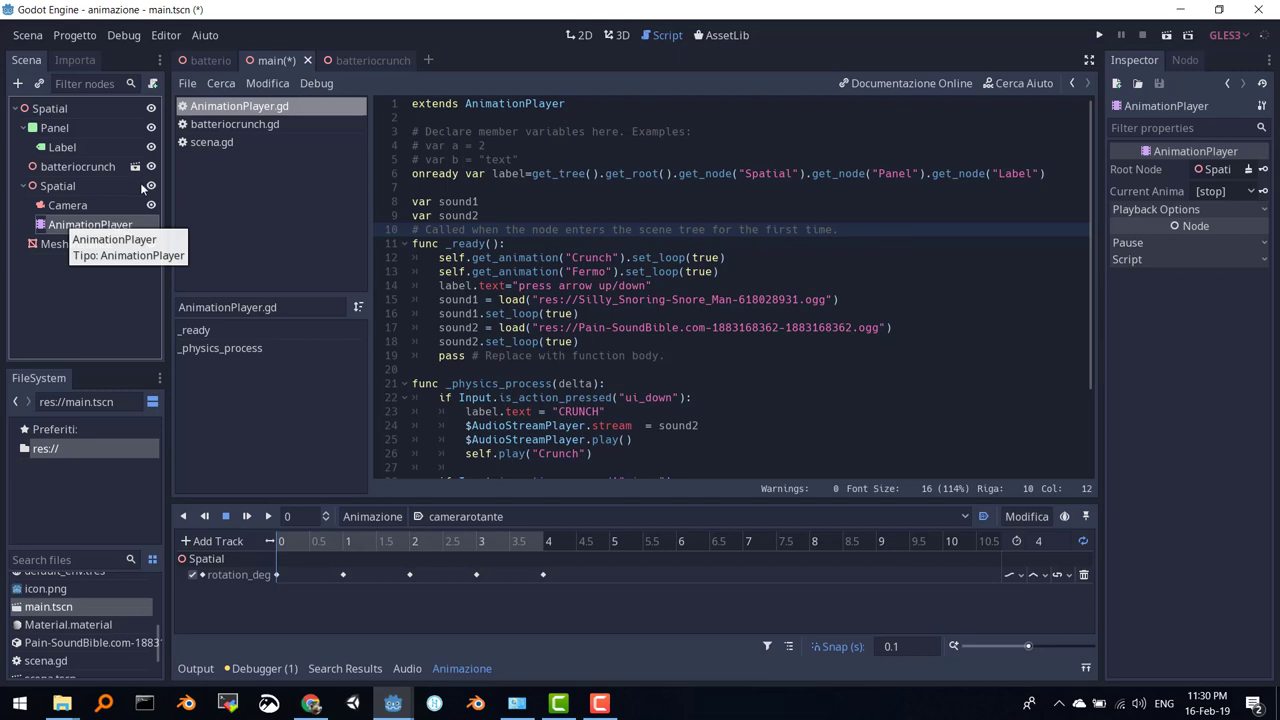
# Enable looping on the Crunch animation in batteriocrunch and select the Fermo animation.
pyautogui.click(135, 167)
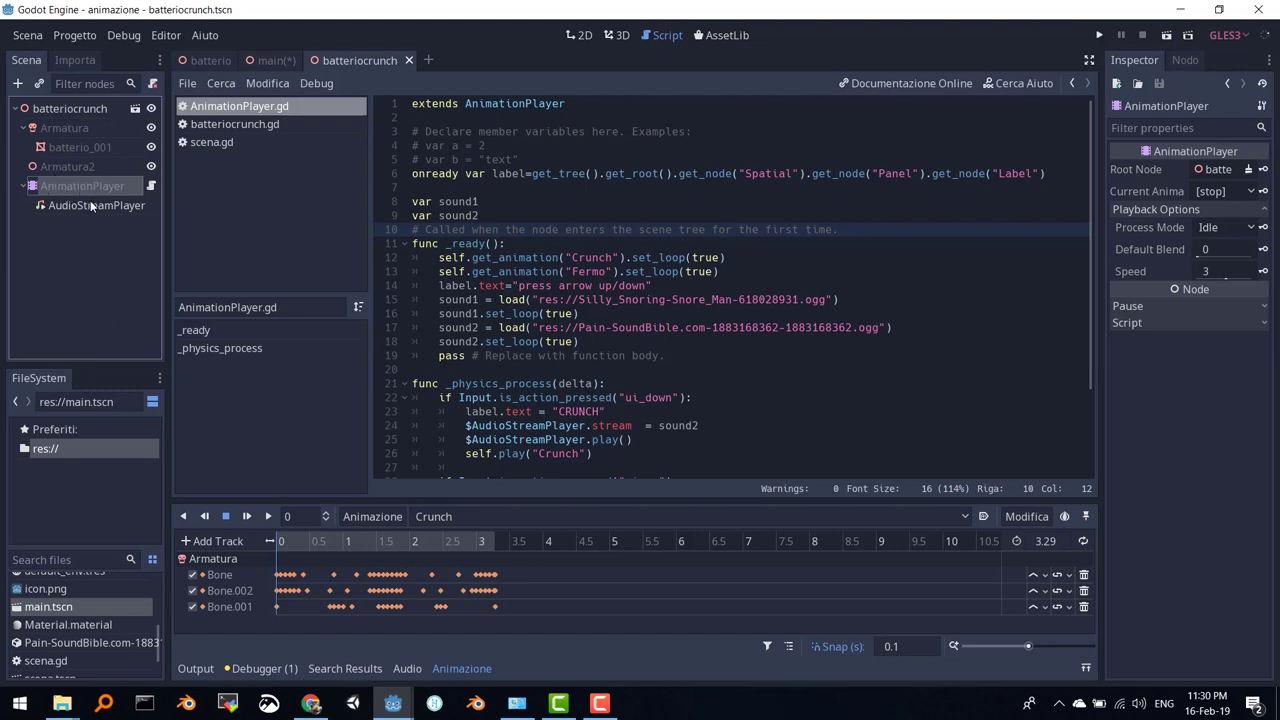
pyautogui.click(274, 60)
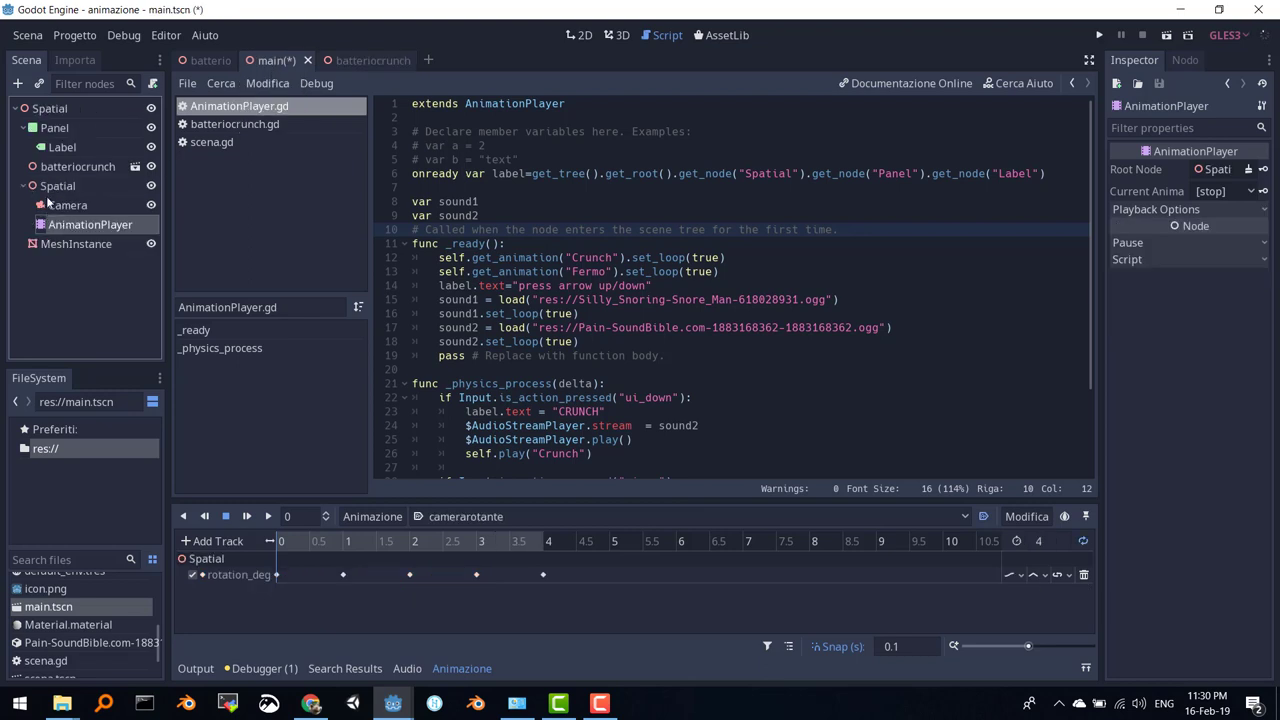
pyautogui.doubleClick(60, 224)
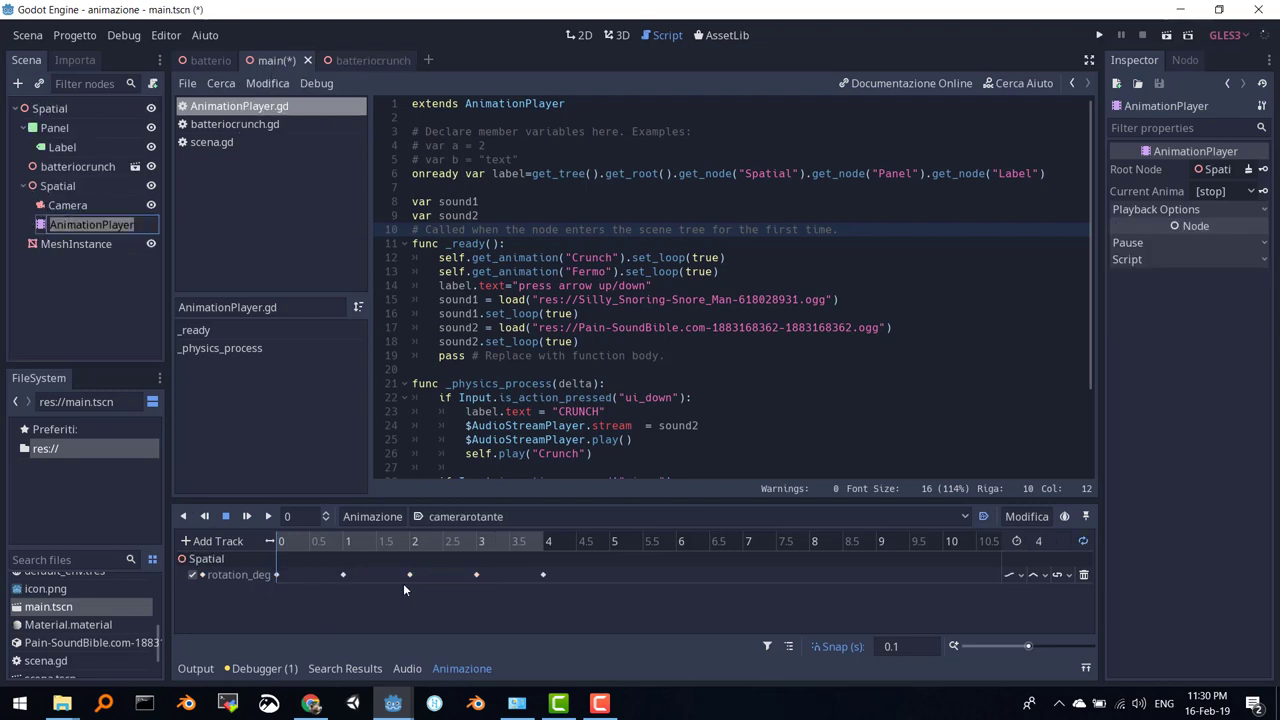
pyautogui.click(38, 228)
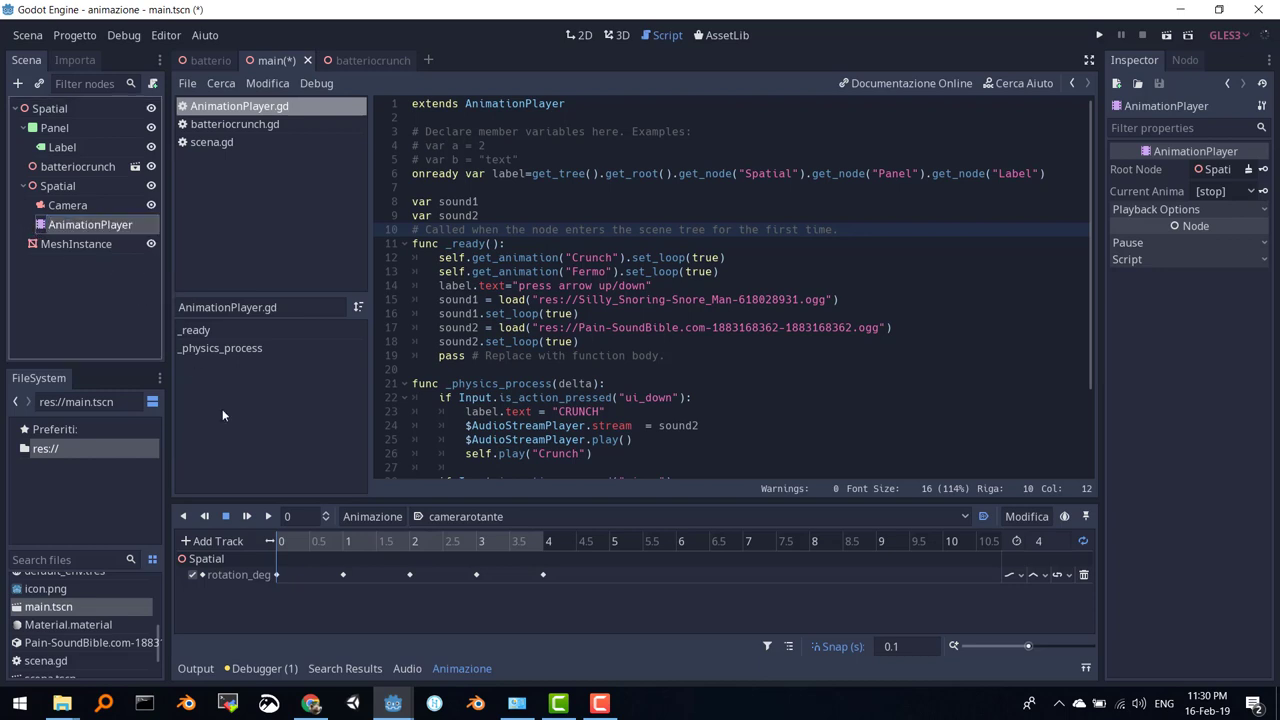
pyautogui.click(135, 167)
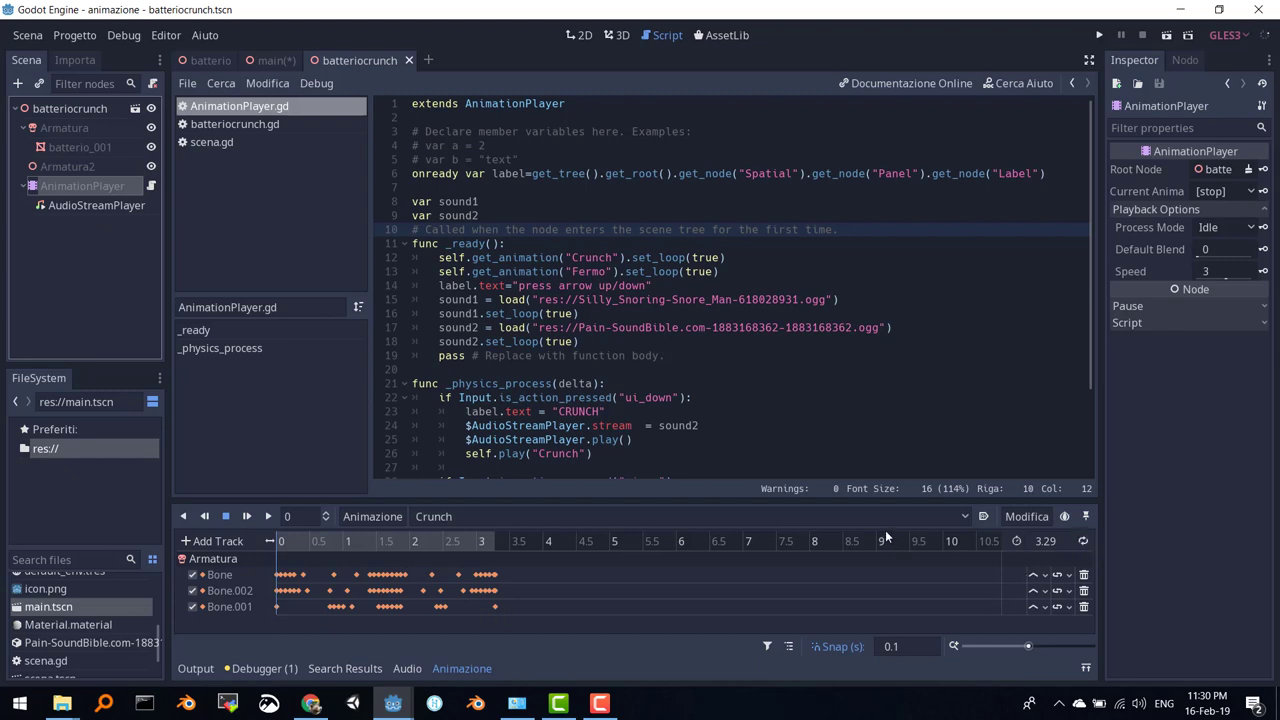
pyautogui.click(1083, 541)
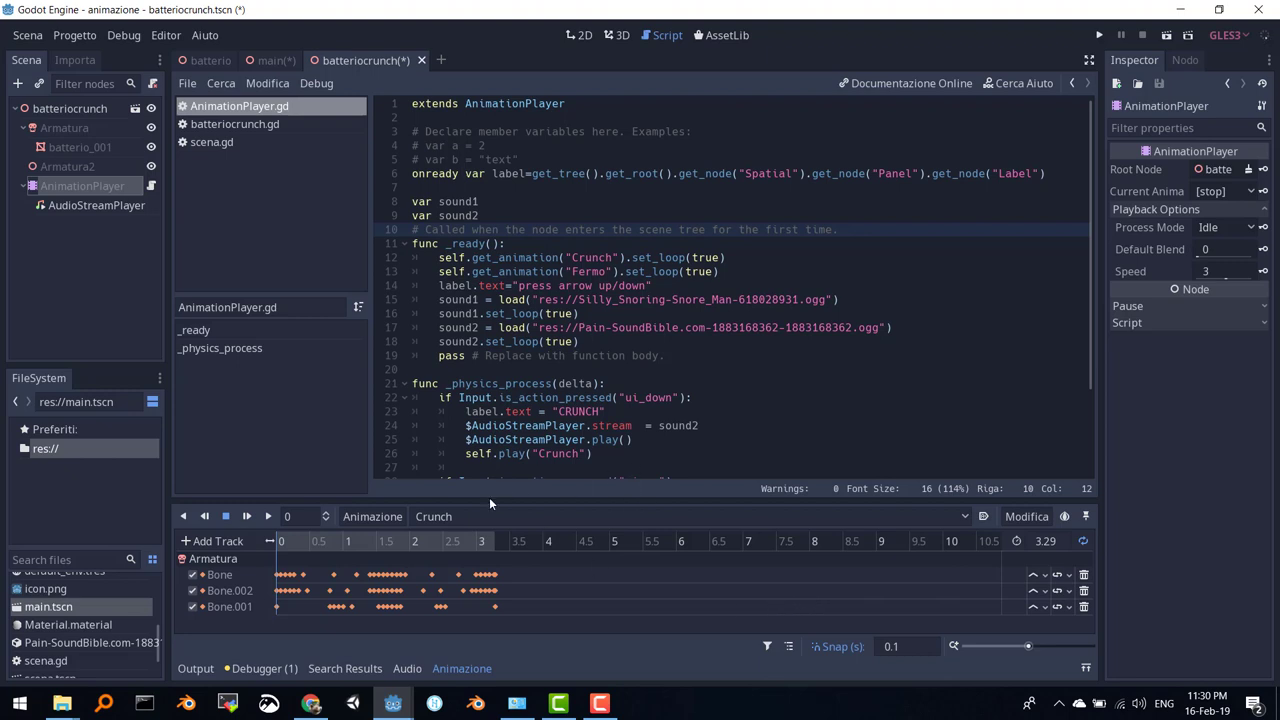
pyautogui.click(457, 516)
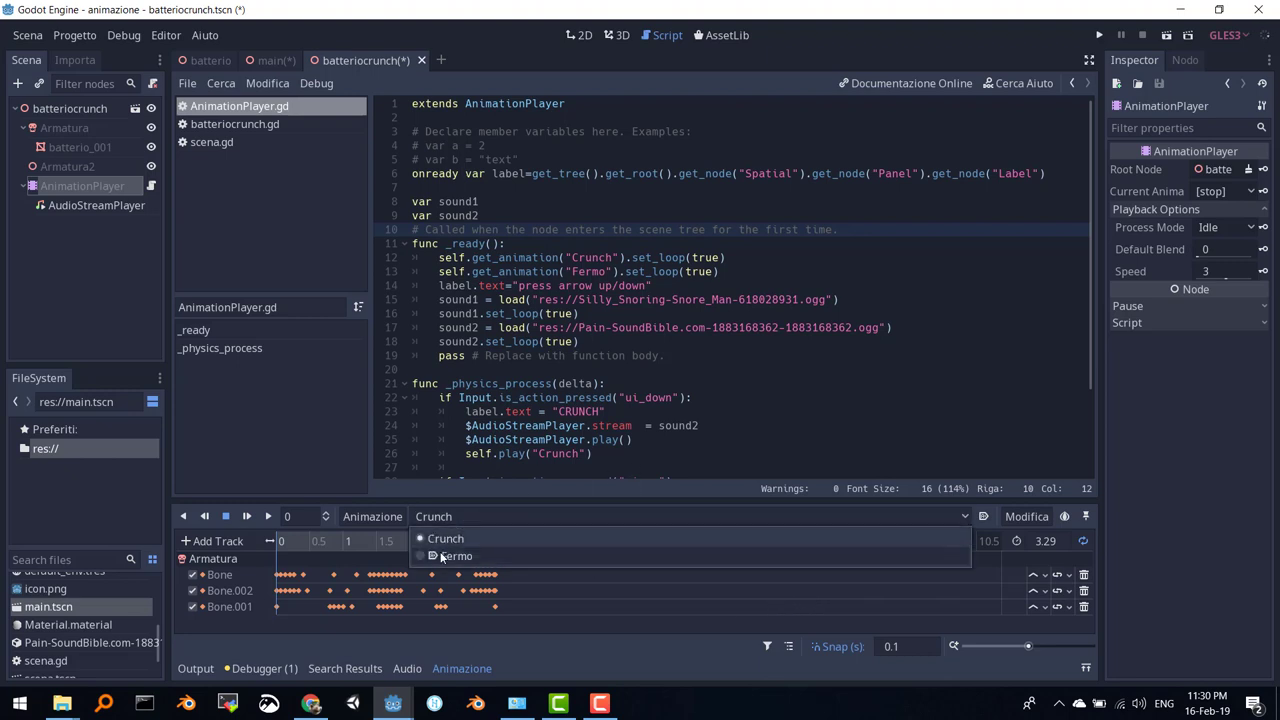
pyautogui.click(441, 556)
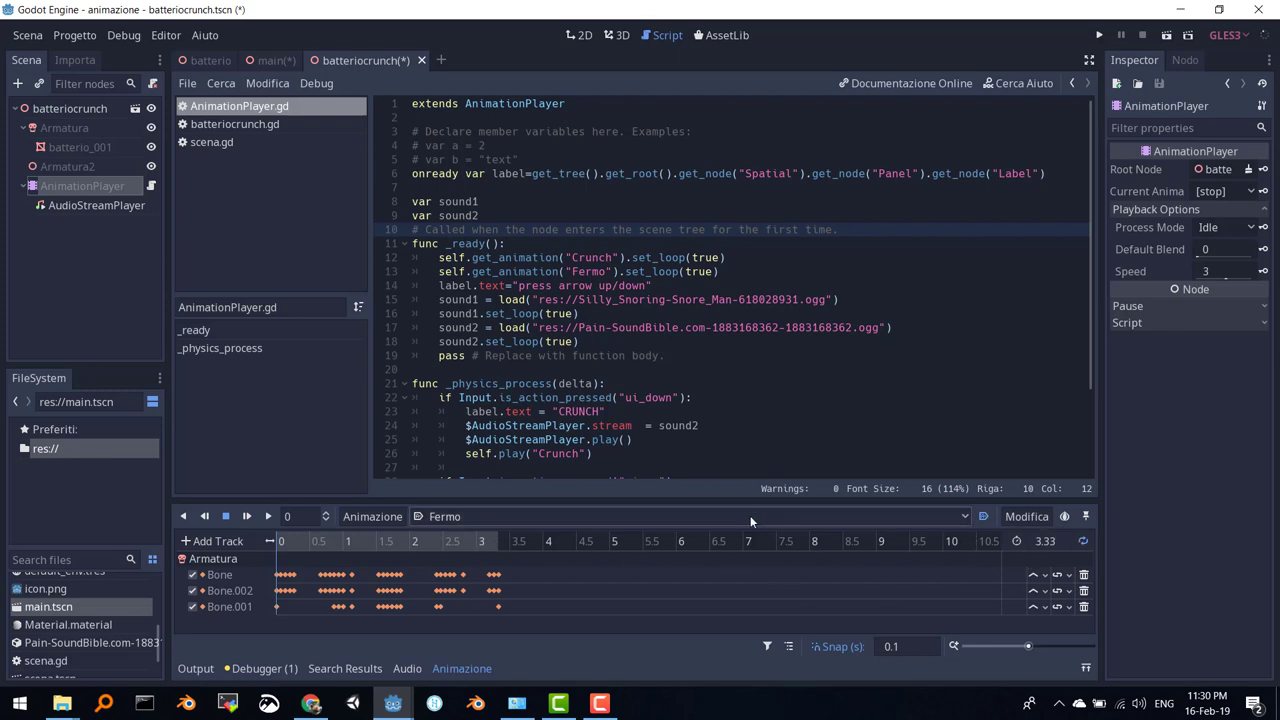
# Comment out script lines 12 and 13 with '#' and save with Ctrl+S.
pyautogui.click(440, 257)
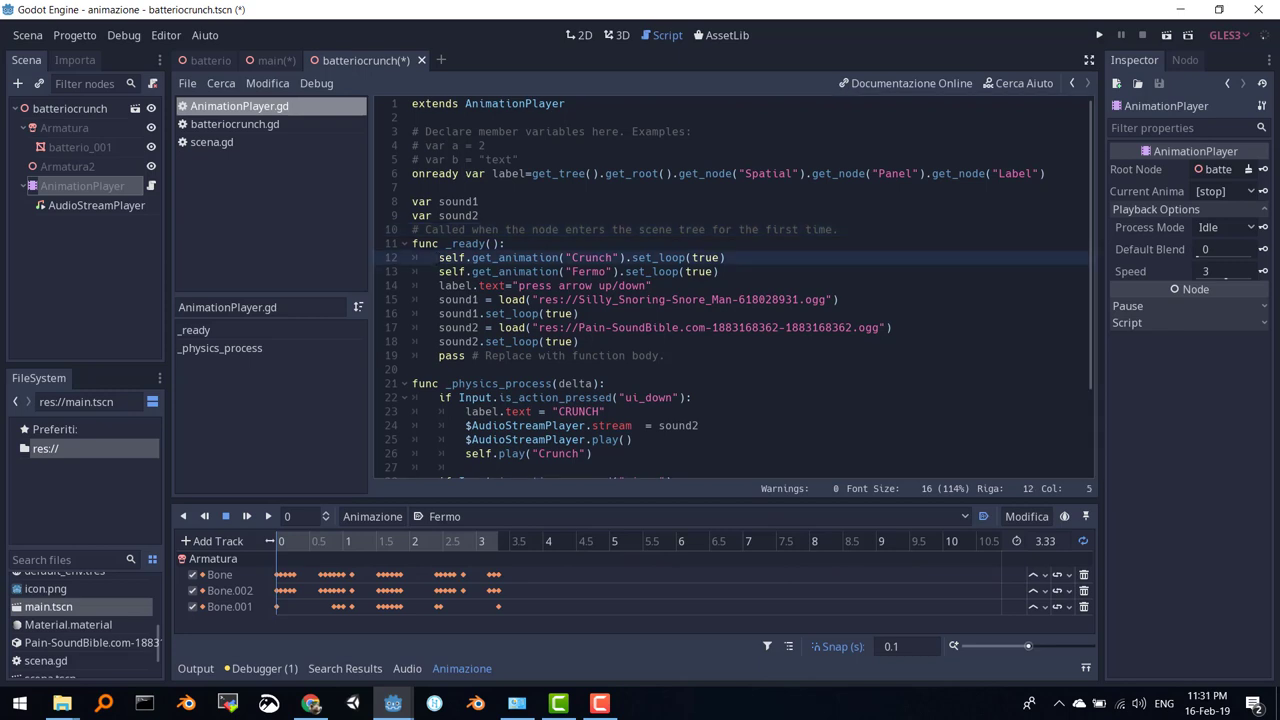
pyautogui.write('#')
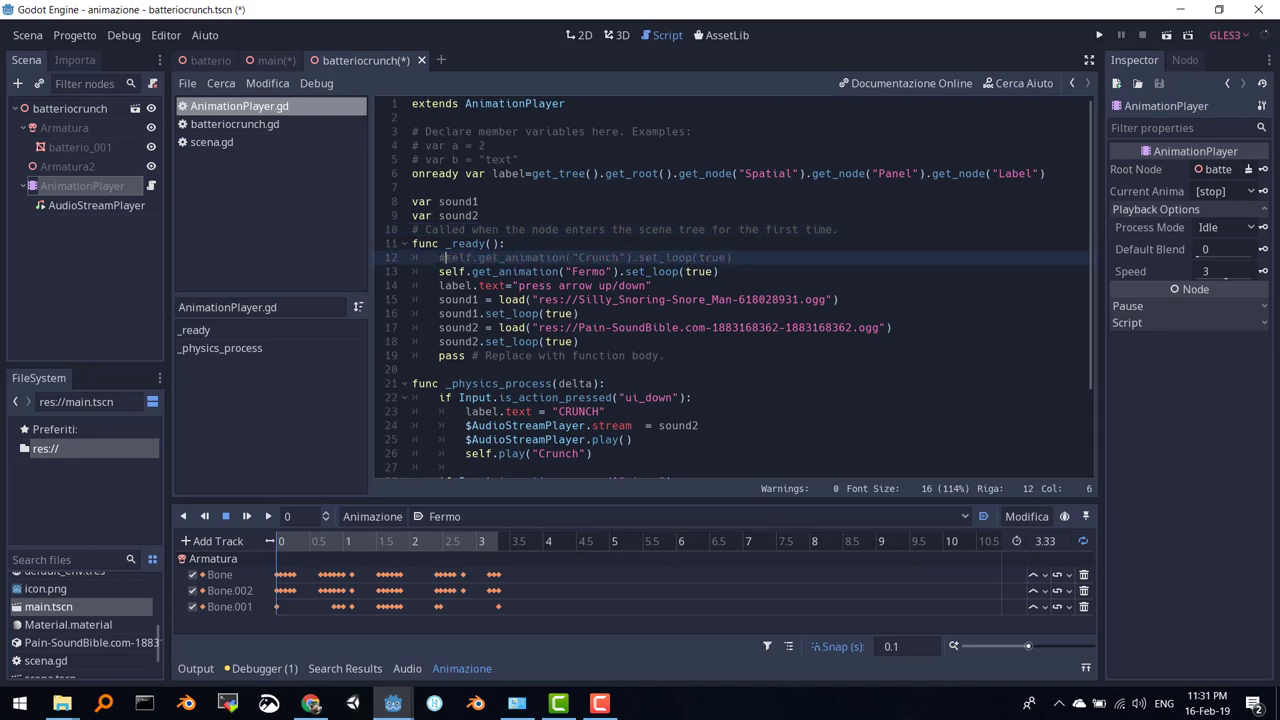
pyautogui.click(439, 271)
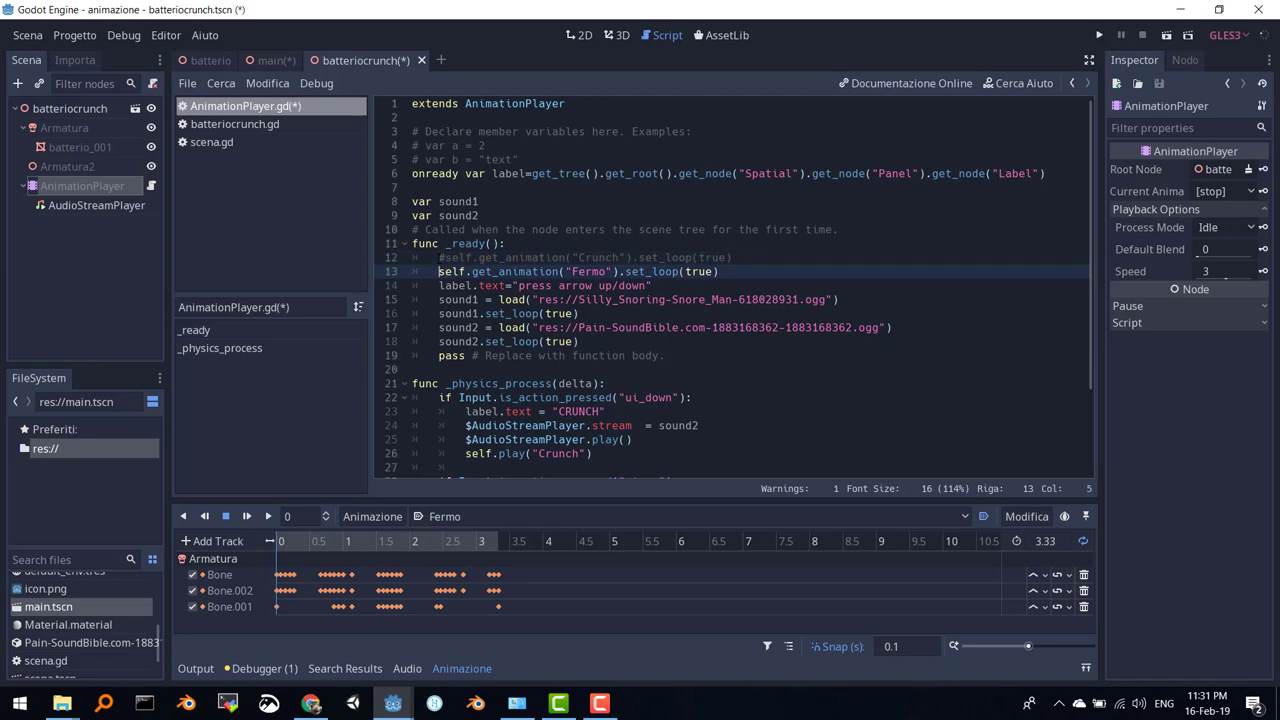
pyautogui.write('#')
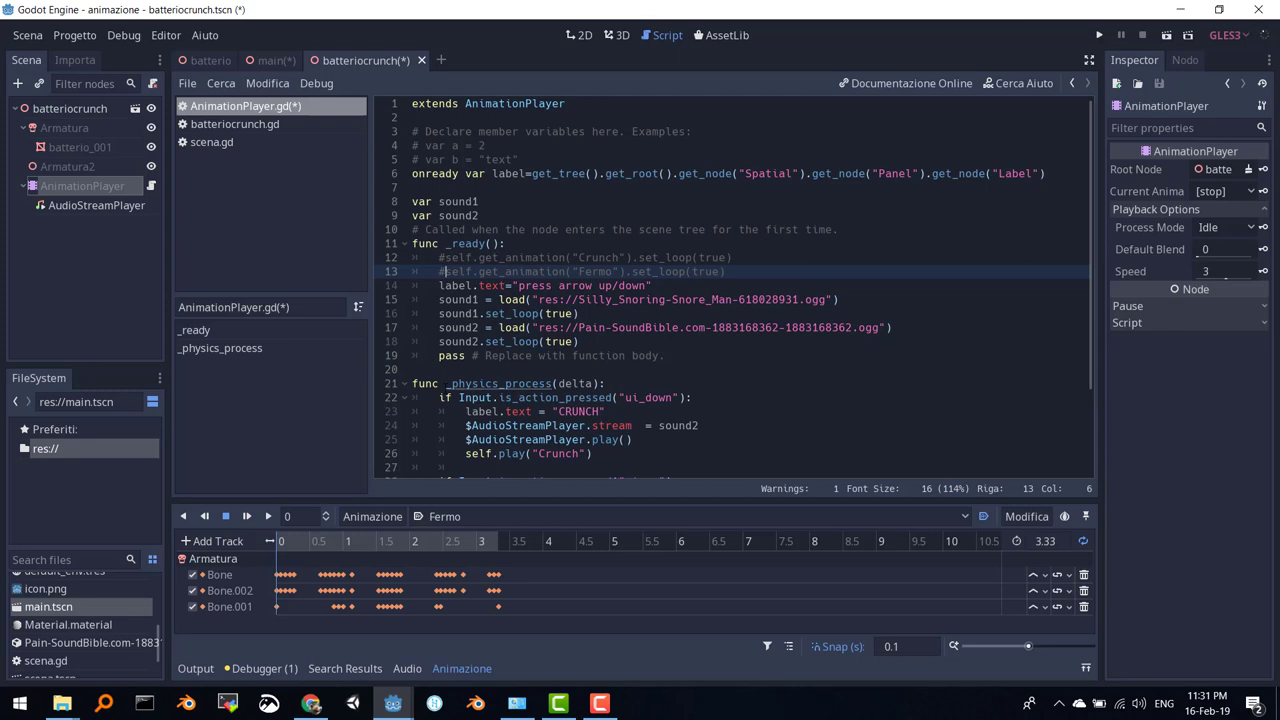
pyautogui.hotkey('ctrl', 's')
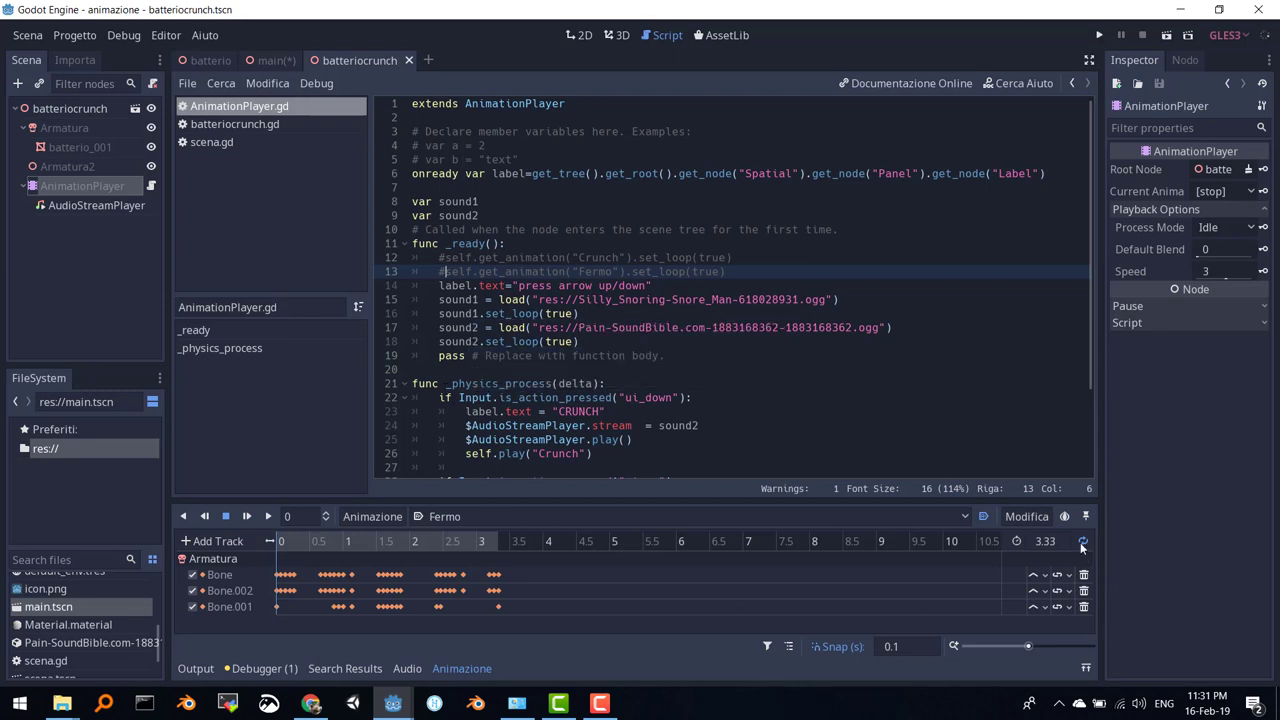
# Run the main scene showing the 'press arrow up/down' prompt, then stop the game.
pyautogui.click(262, 60)
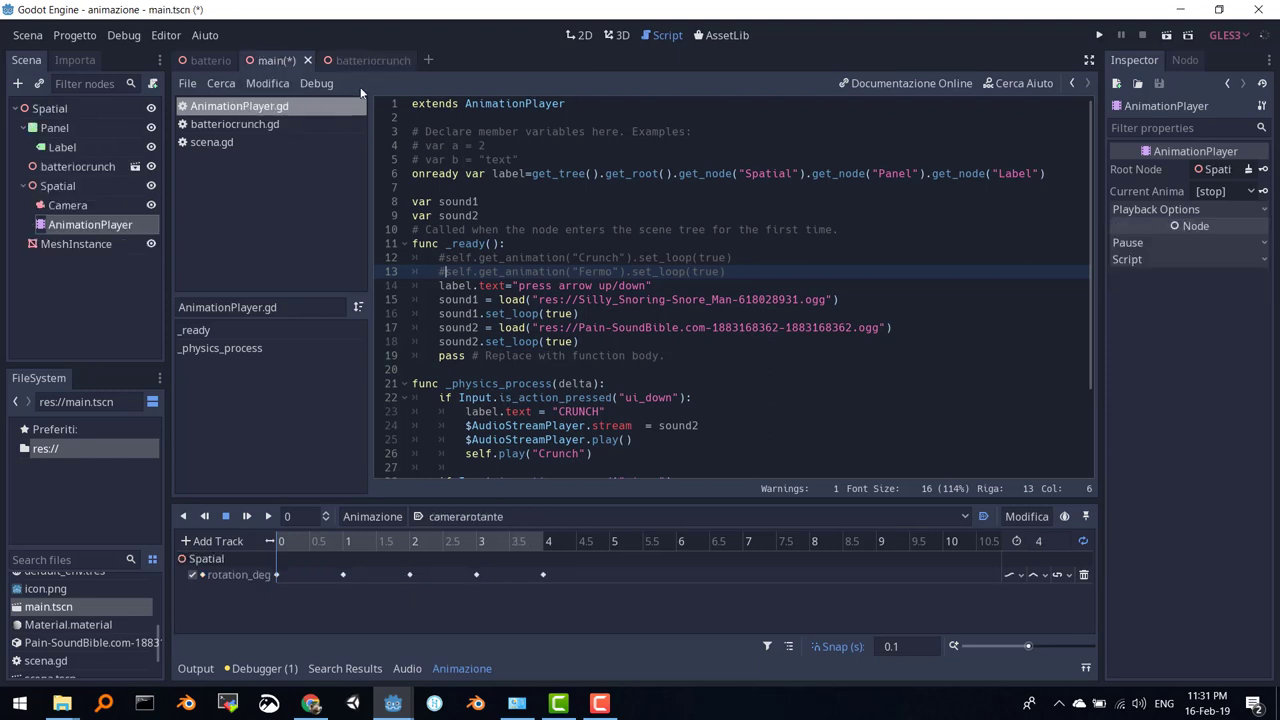
pyautogui.click(1167, 35)
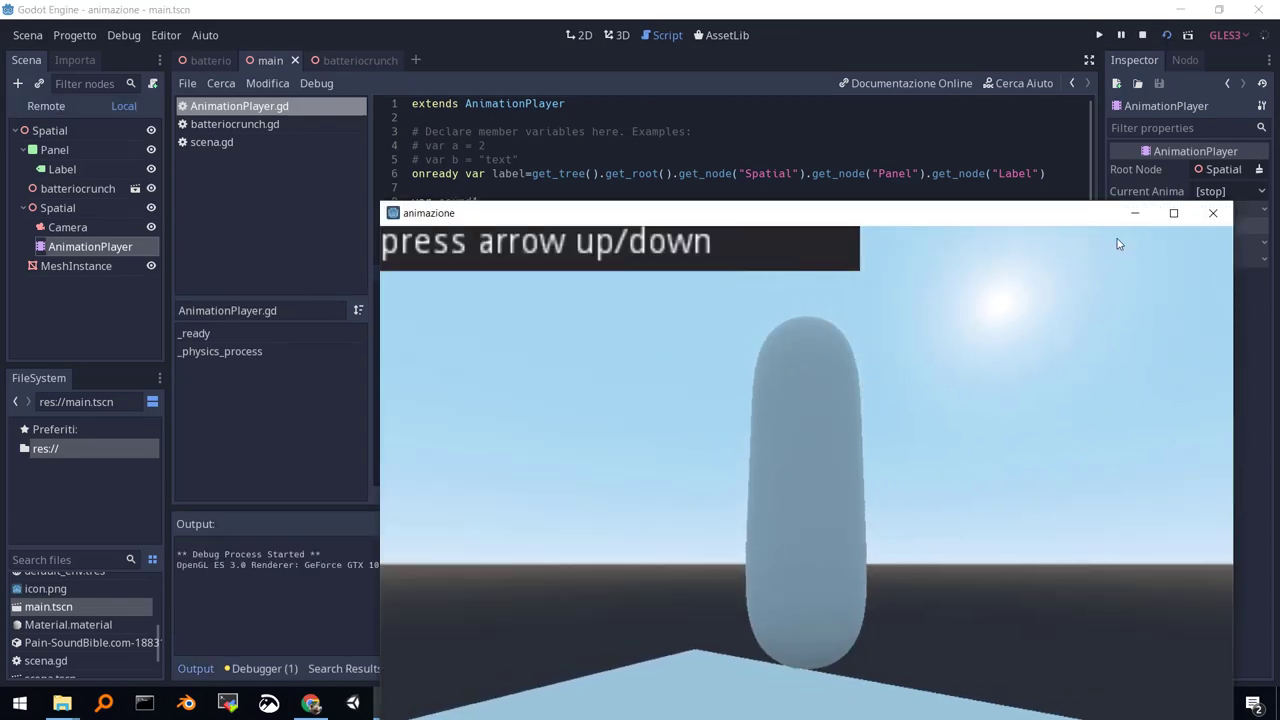
pyautogui.click(1211, 214)
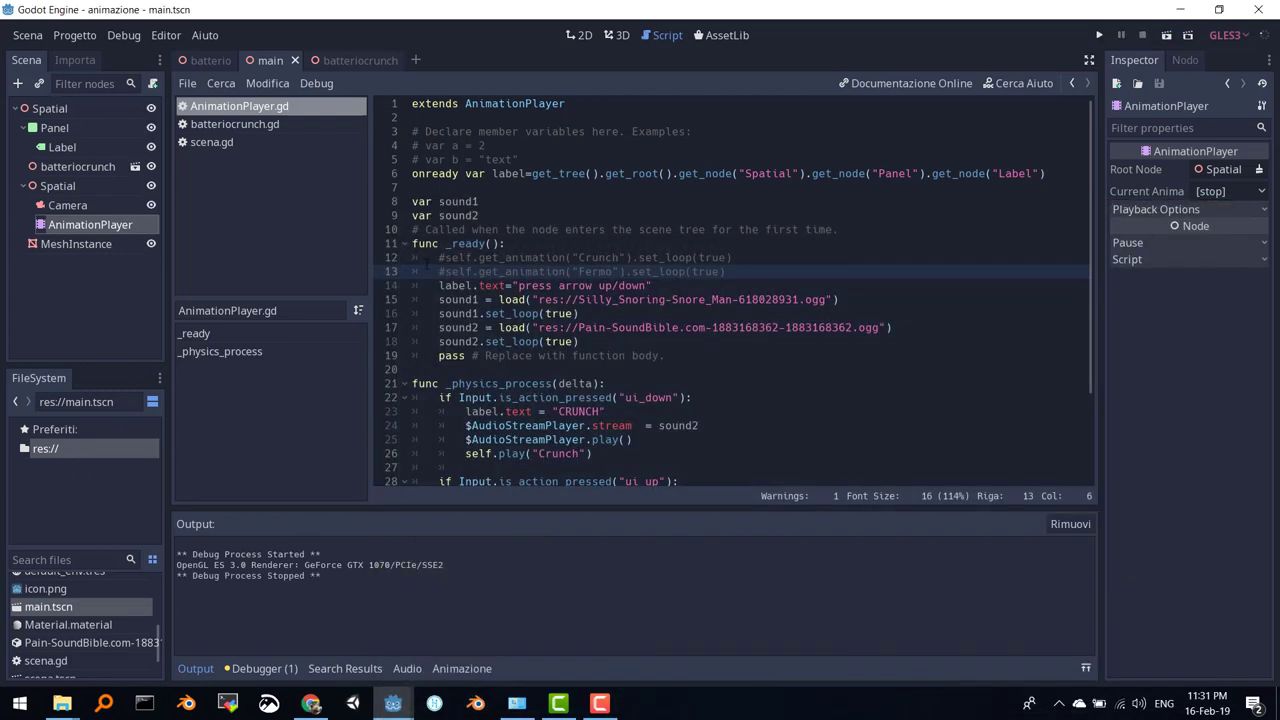
# Remove the '#' from the Crunch and Fermo set_loop(true) lines 12 and 13.
pyautogui.press('Up')
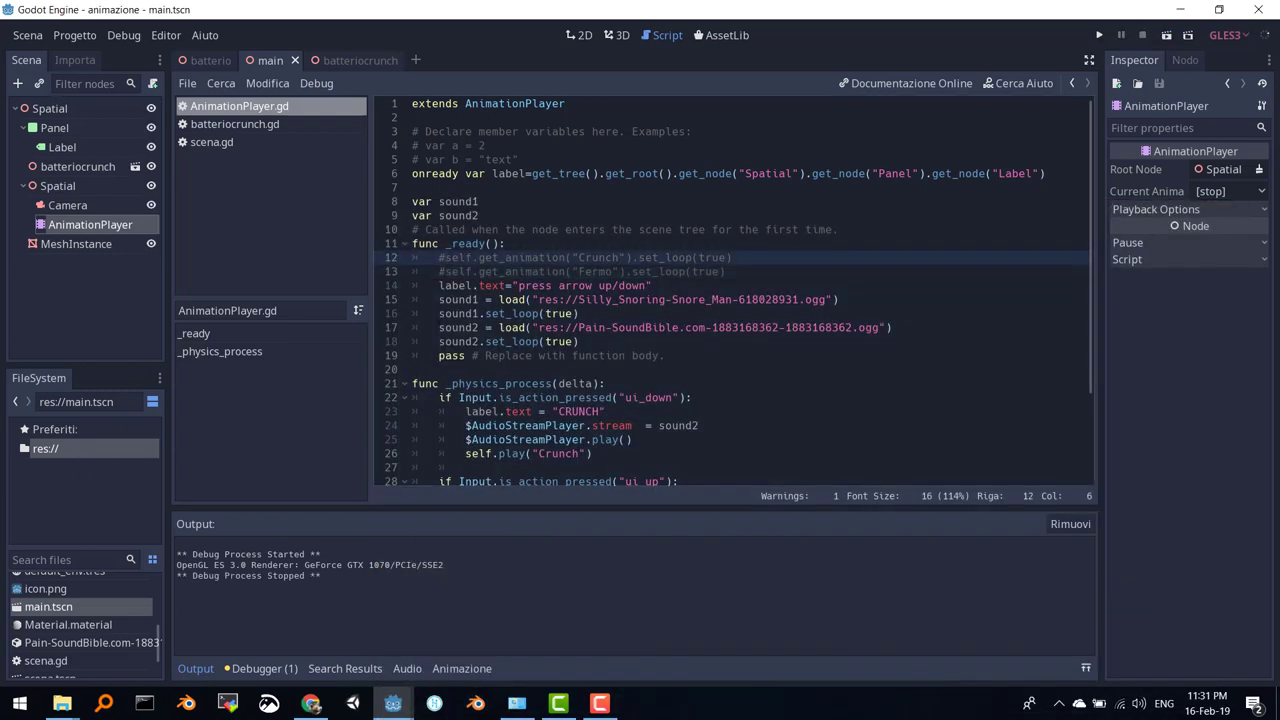
pyautogui.press('BackSpace')
pyautogui.press('Delete')
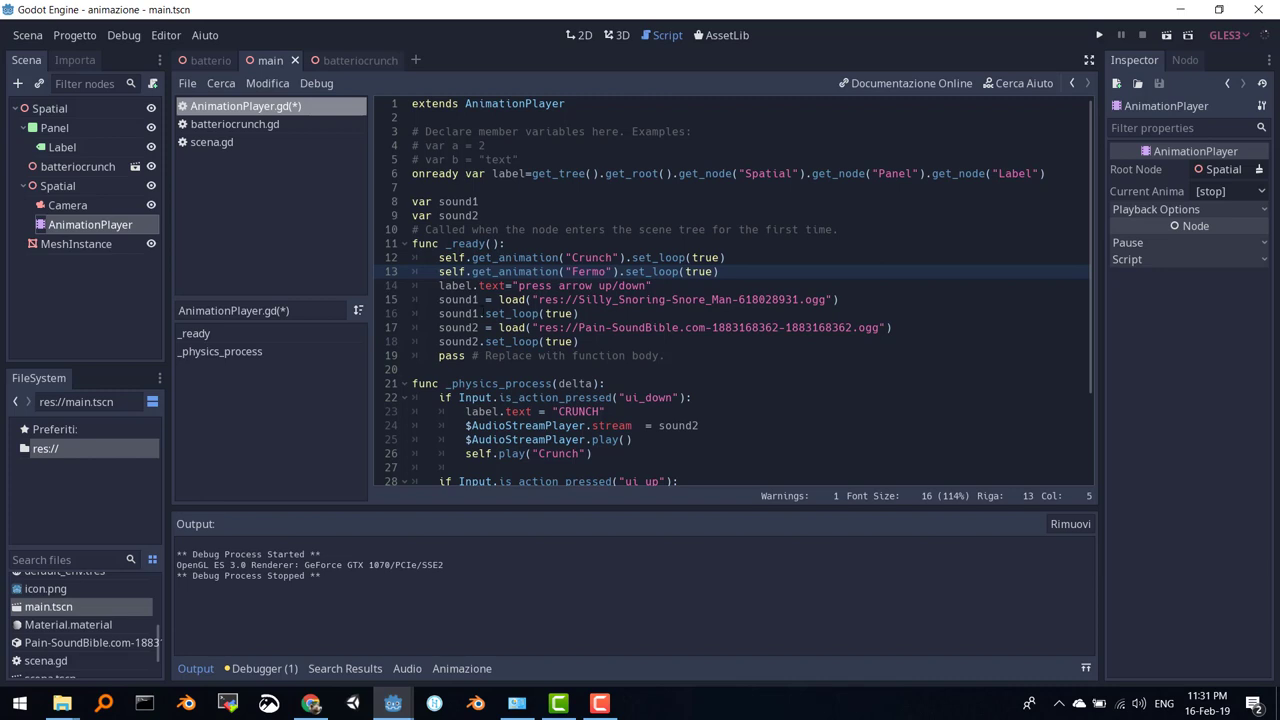
pyautogui.click(439, 285)
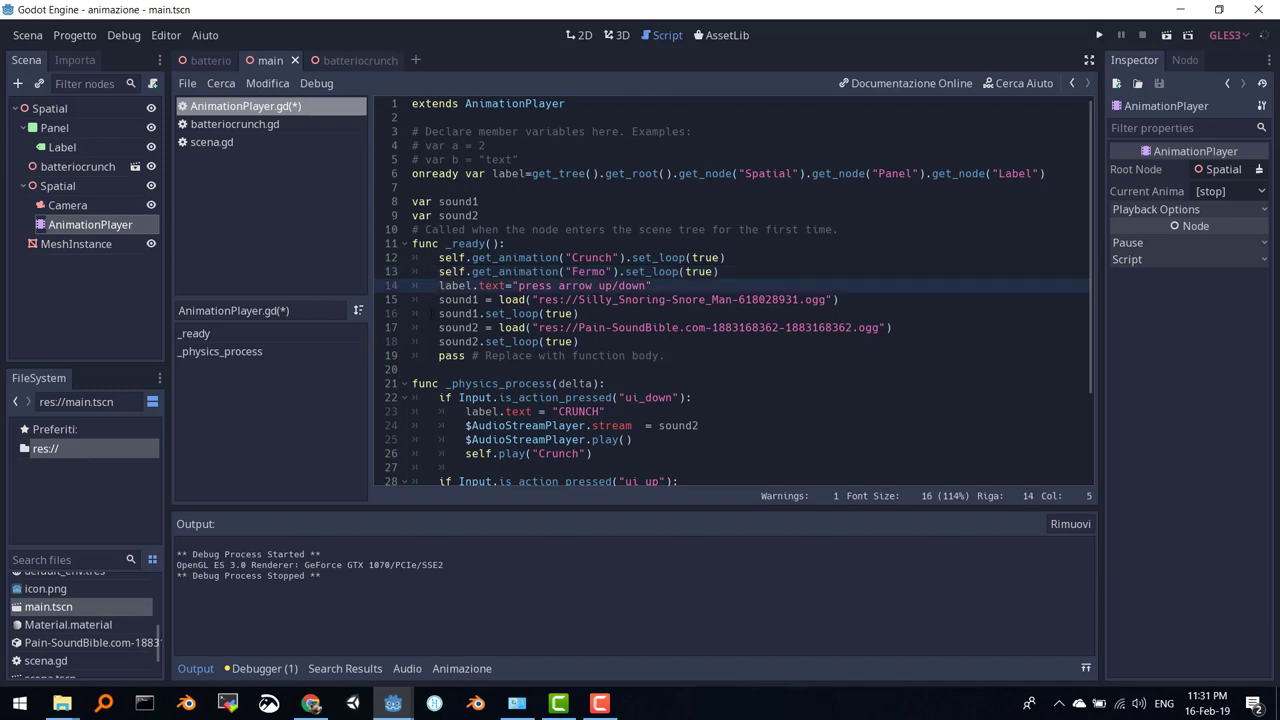
pyautogui.moveTo(439, 299); pyautogui.dragTo(580, 342)
pyautogui.click(574, 301)
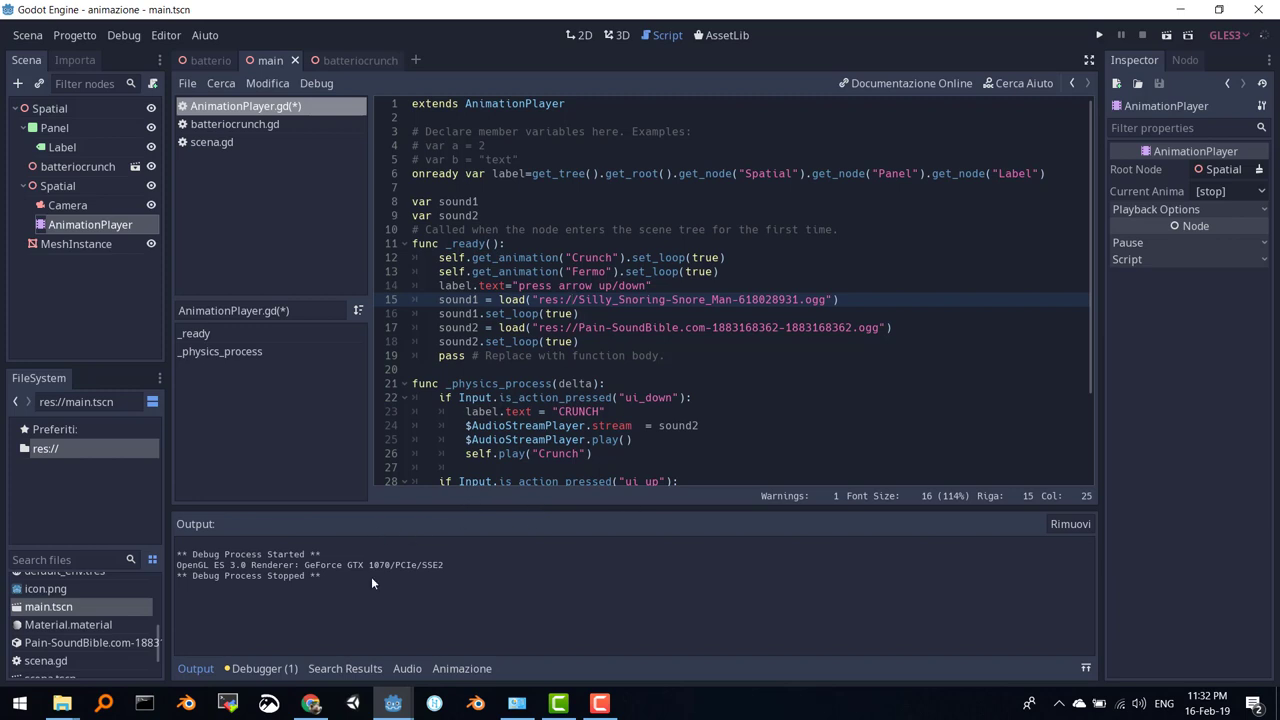
# Find the online-convert.com OGG converter in Chrome's history by searching 'ogg', and scroll to its upload box.
pyautogui.moveTo(312, 708)
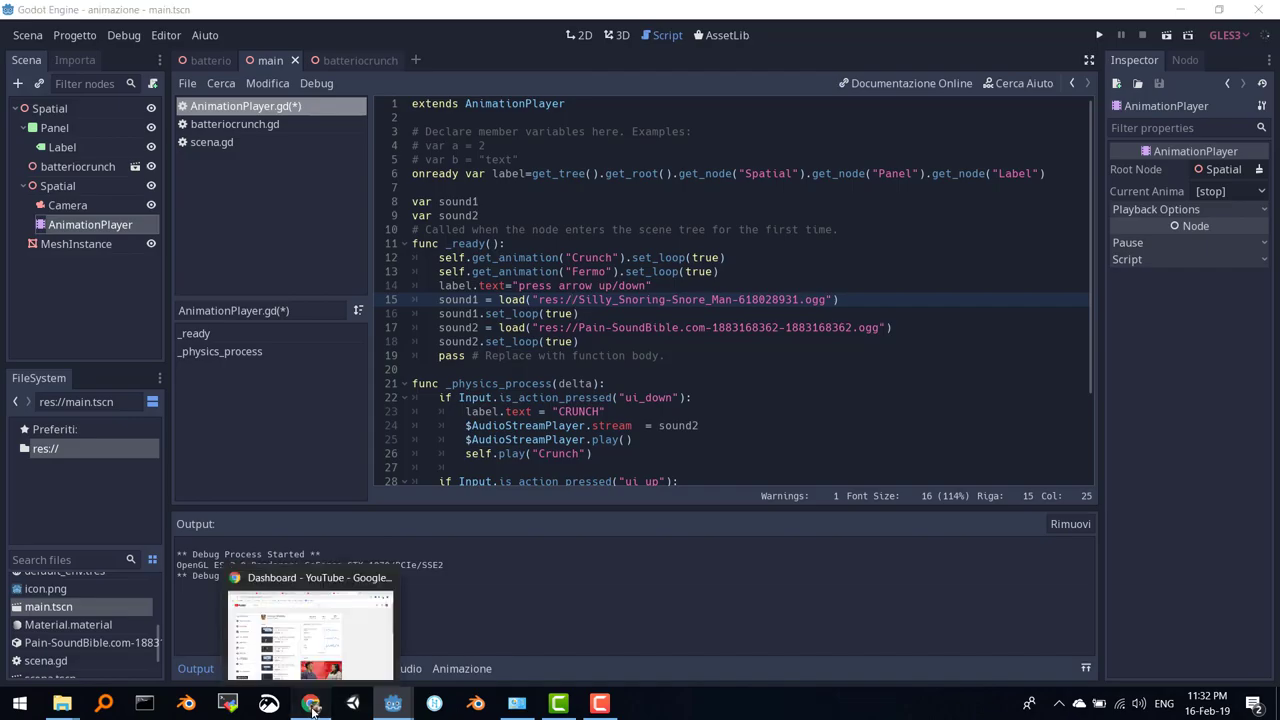
pyautogui.click(312, 620)
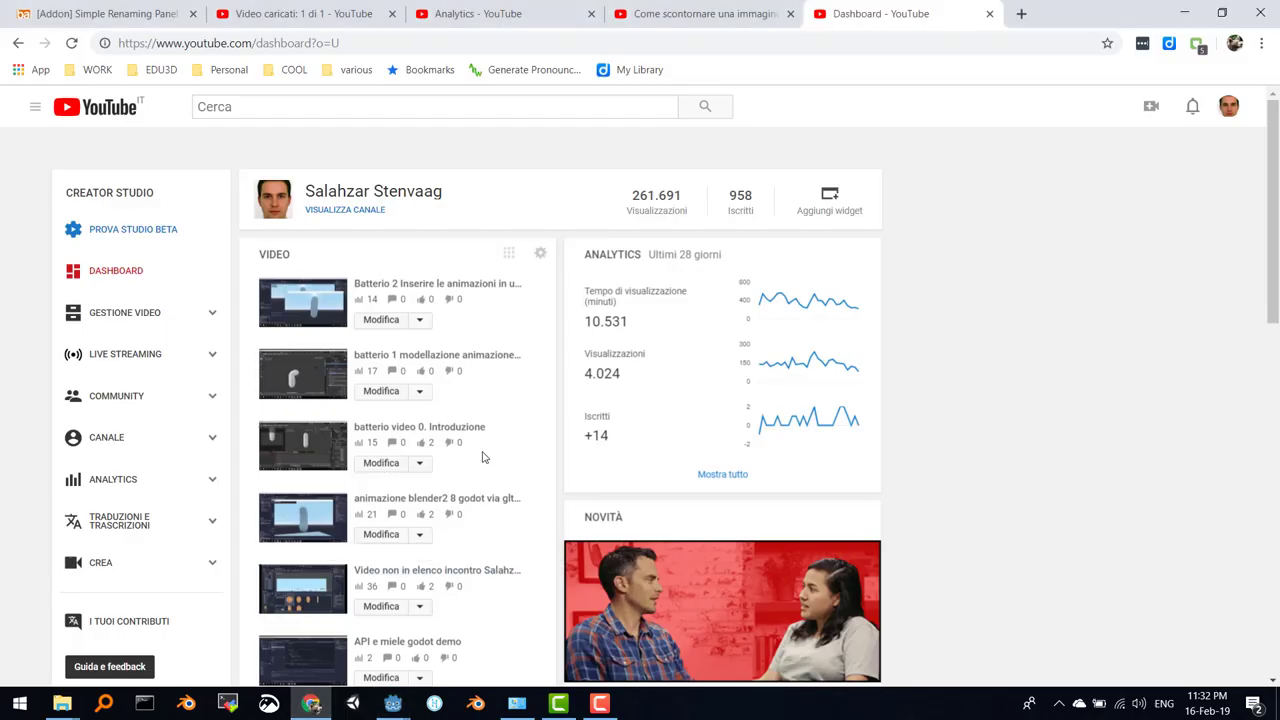
pyautogui.hotkey('ctrl', 'h')
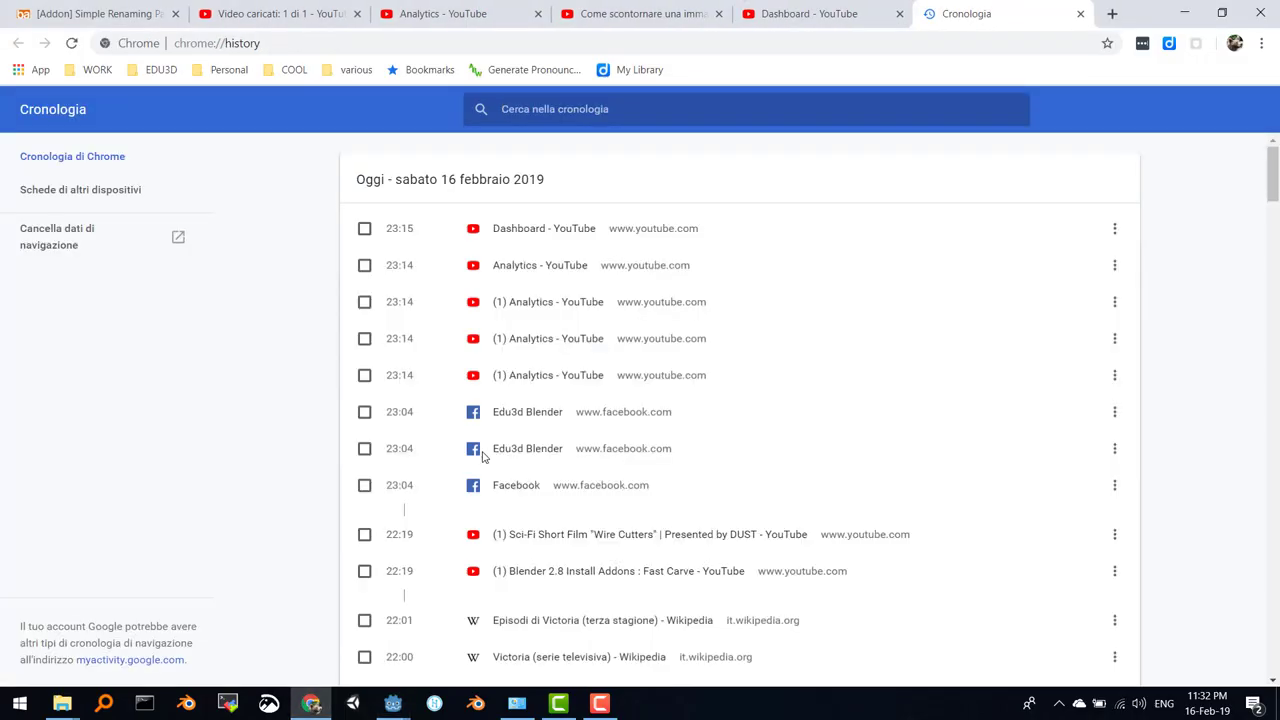
pyautogui.write('o')
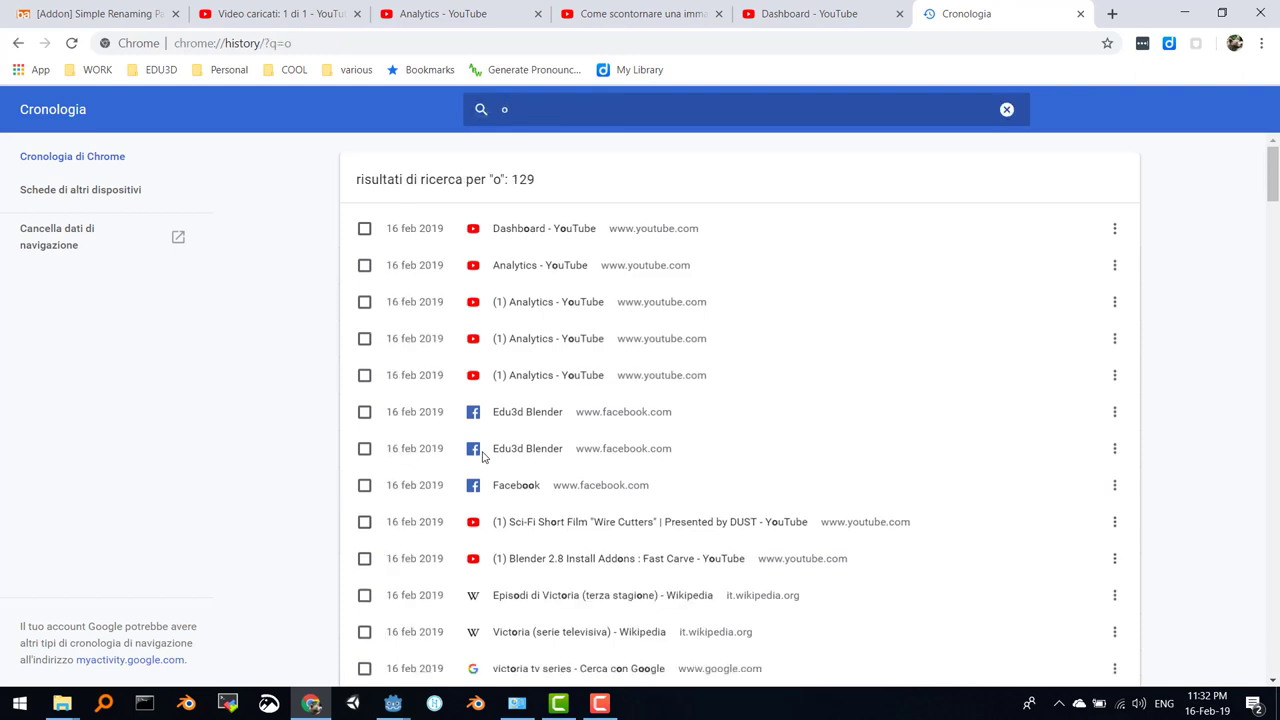
pyautogui.write('gg')
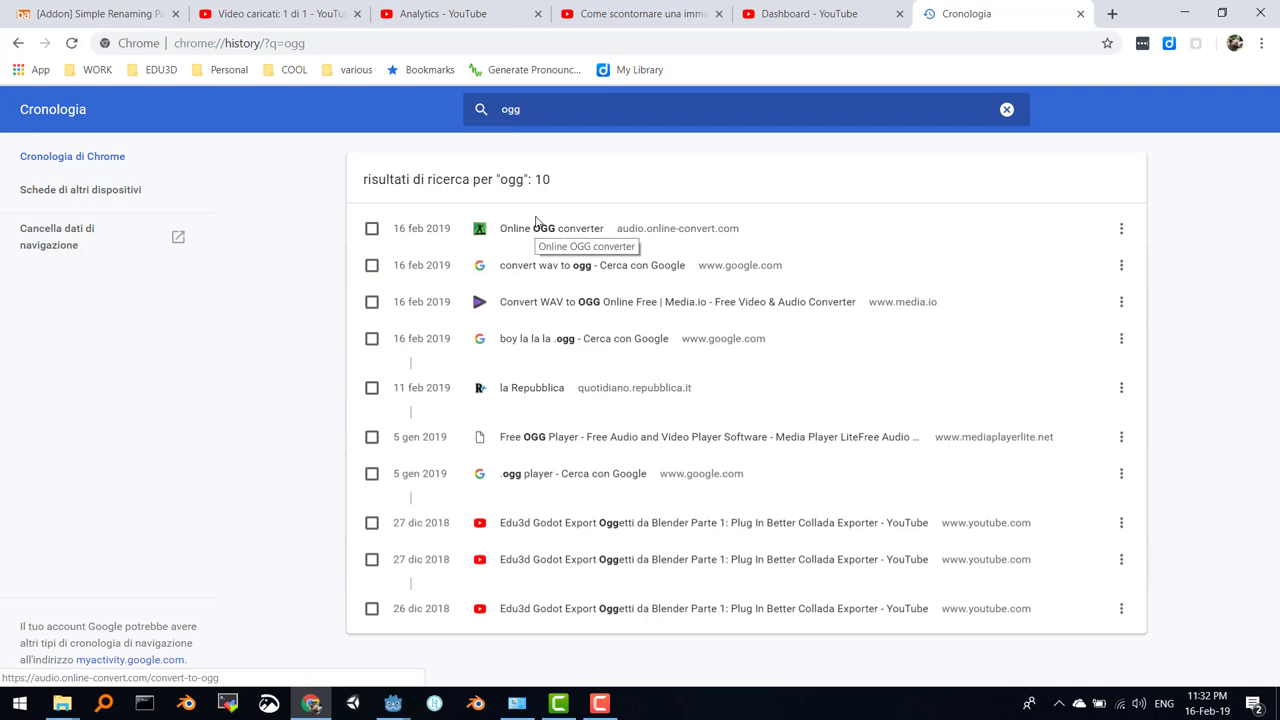
pyautogui.click(558, 240)
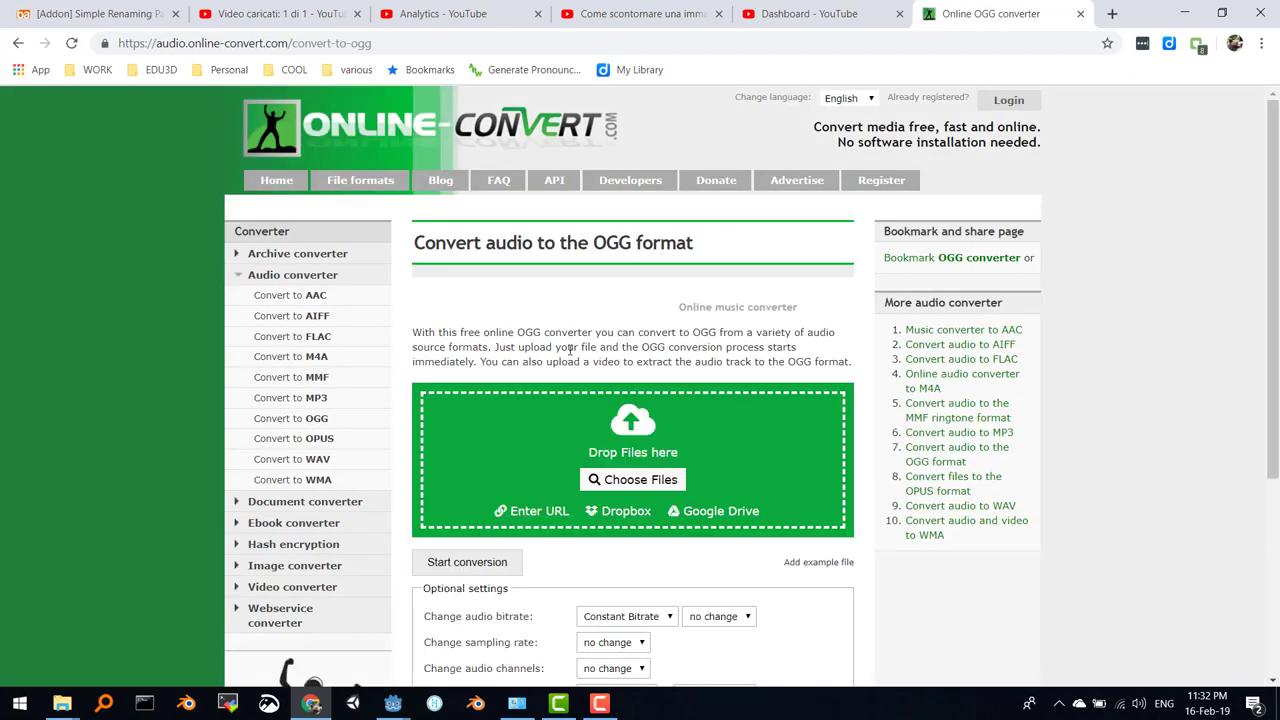
pyautogui.scroll(-1, 520, 492)
pyautogui.scroll(-1, 520, 492)
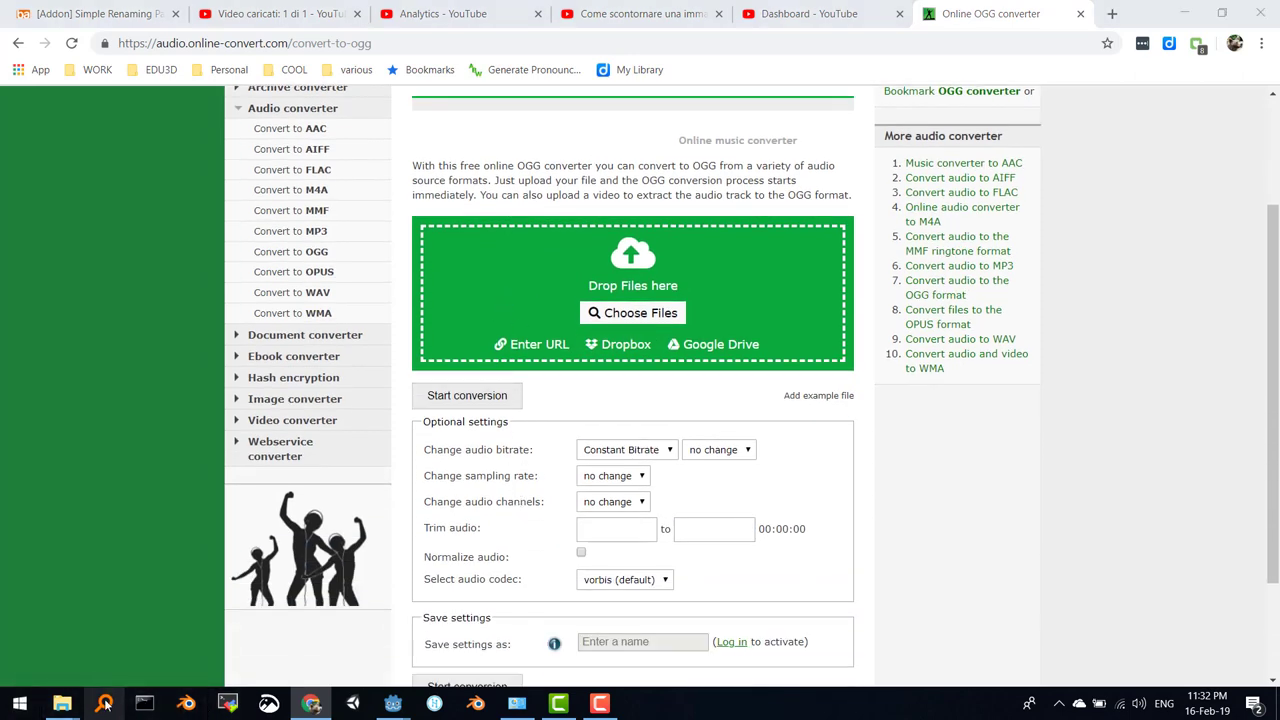
# Search Everything for .mp3 and play Music Tracks - getyourticket.mp3 in MediaPlayerLite.
pyautogui.click(106, 704)
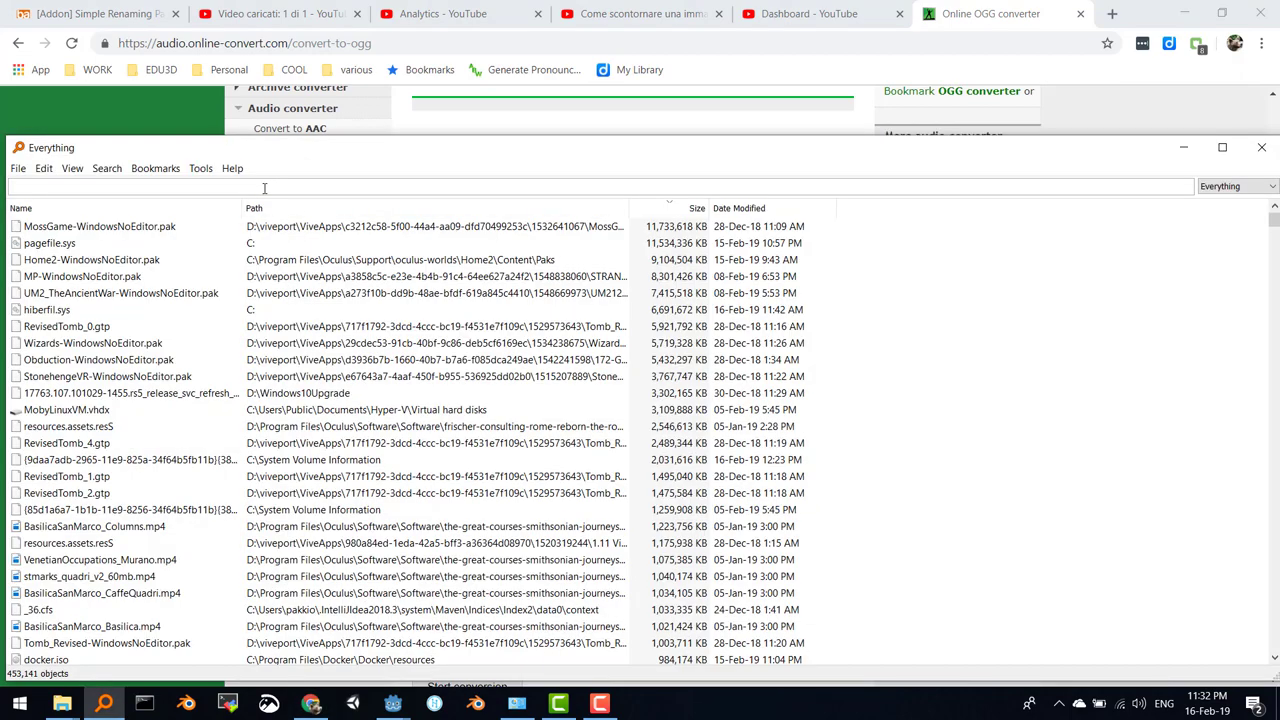
pyautogui.write('.m')
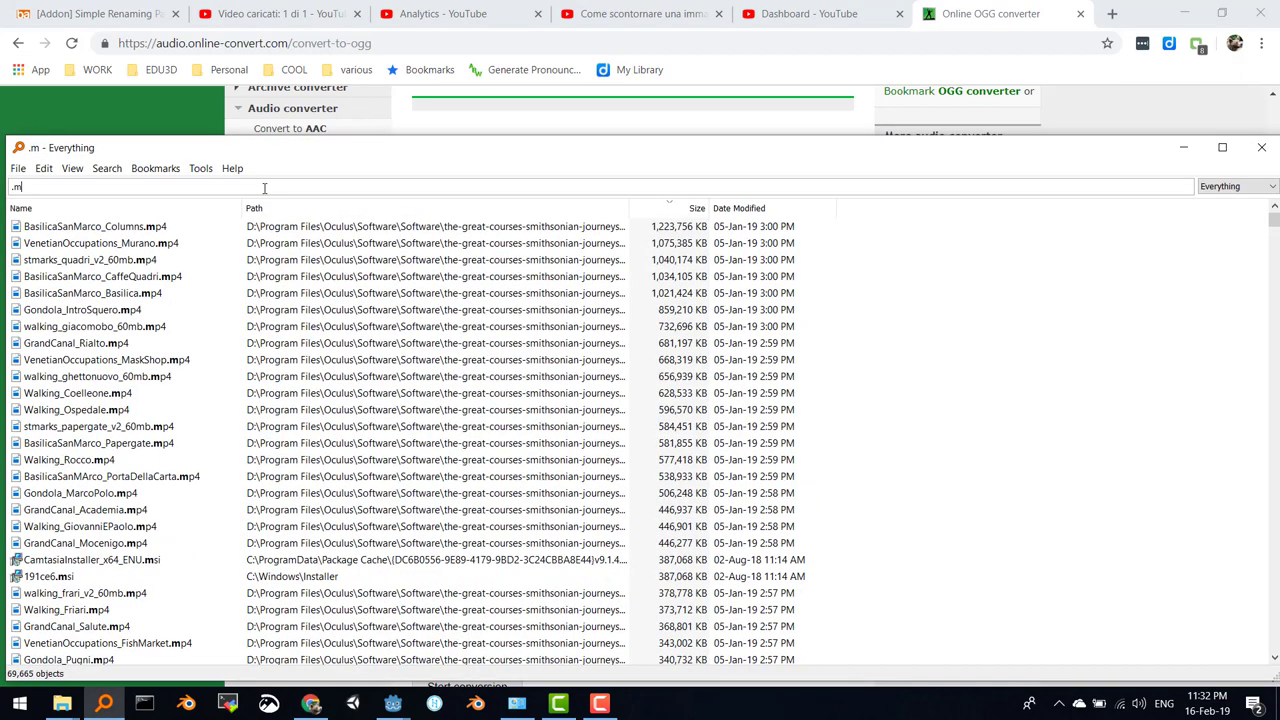
pyautogui.write('p3')
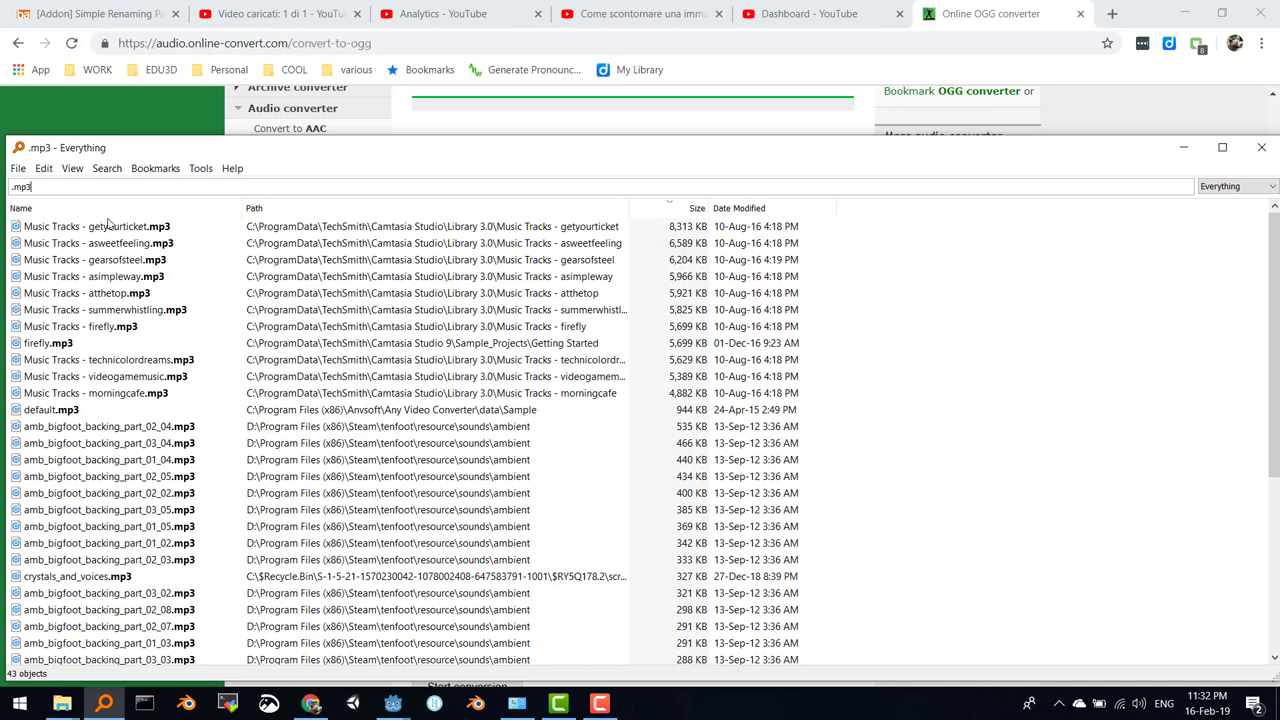
pyautogui.click(93, 228)
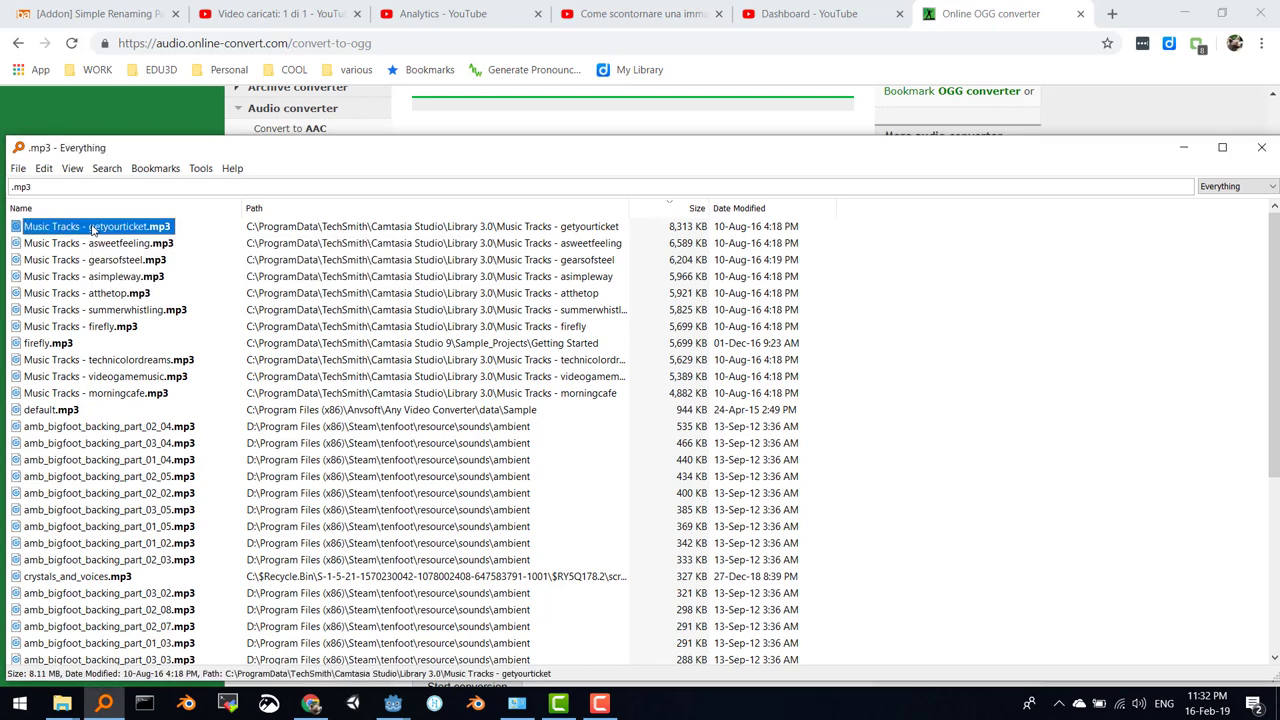
pyautogui.doubleClick(93, 229)
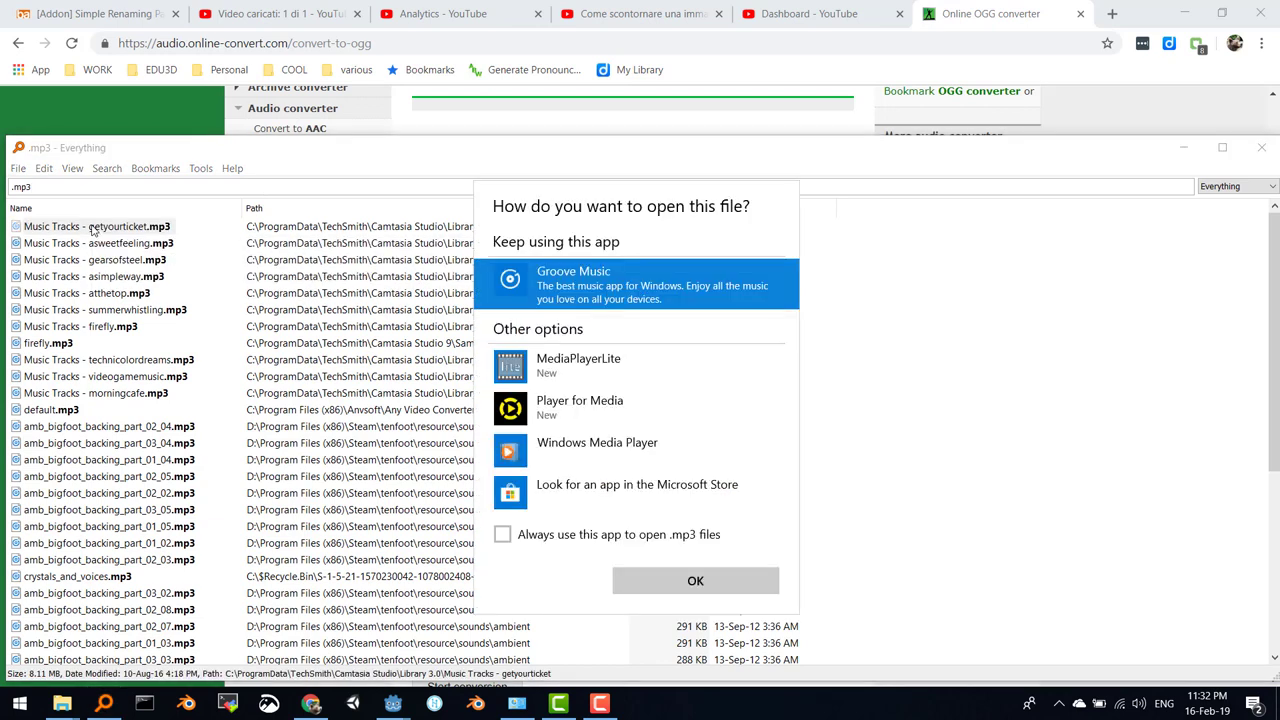
pyautogui.click(563, 370)
pyautogui.click(695, 582)
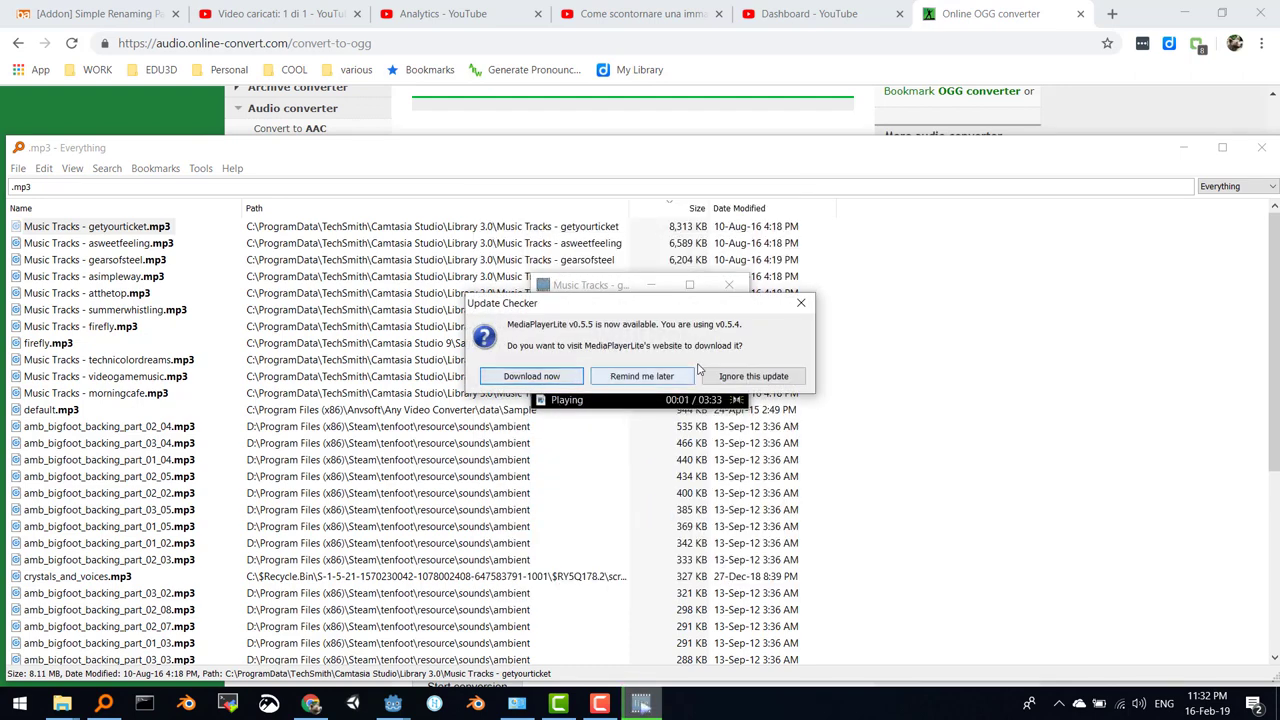
pyautogui.click(801, 302)
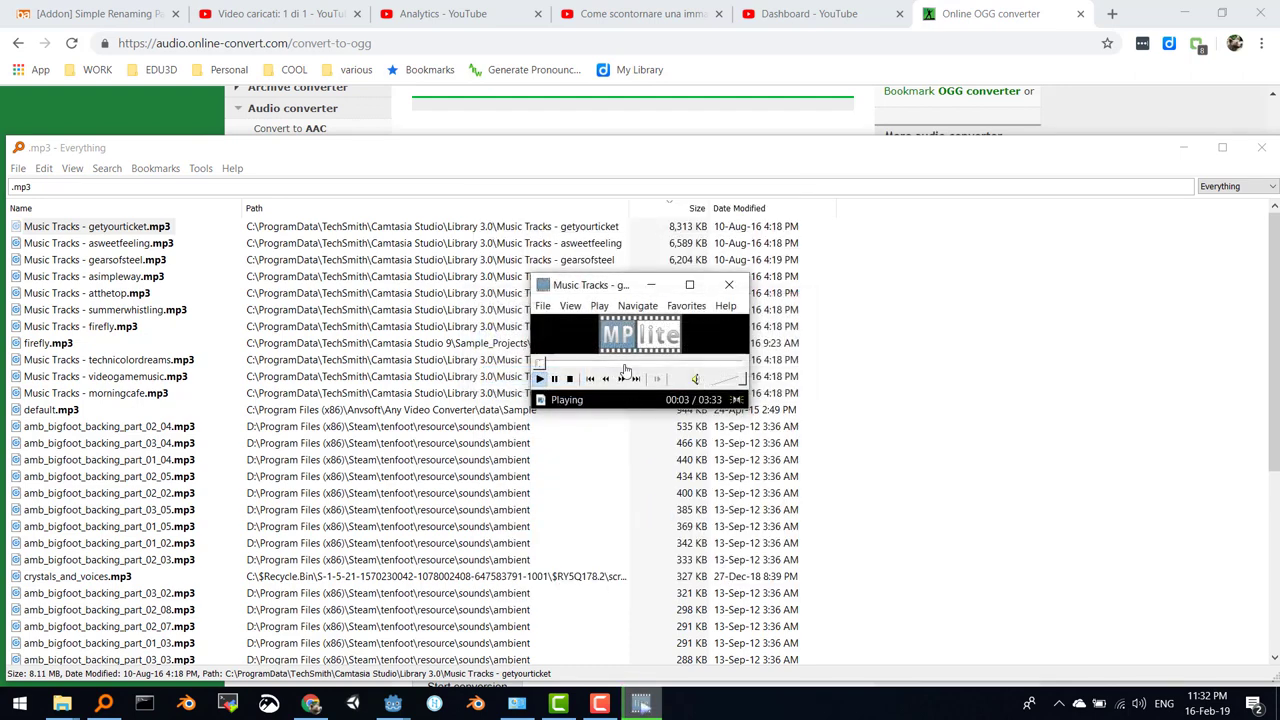
# Stop and close the player, then drag getyourticket.mp3 into the OGG converter's upload box.
pyautogui.click(569, 378)
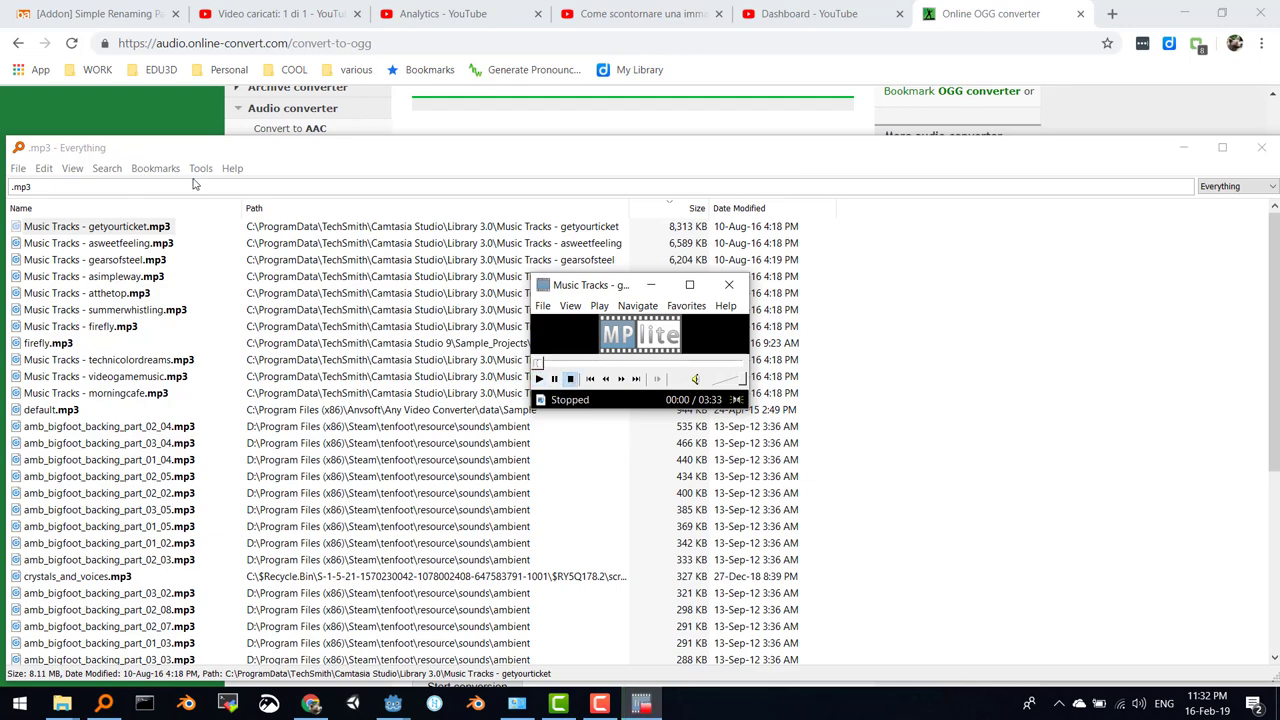
pyautogui.click(733, 287)
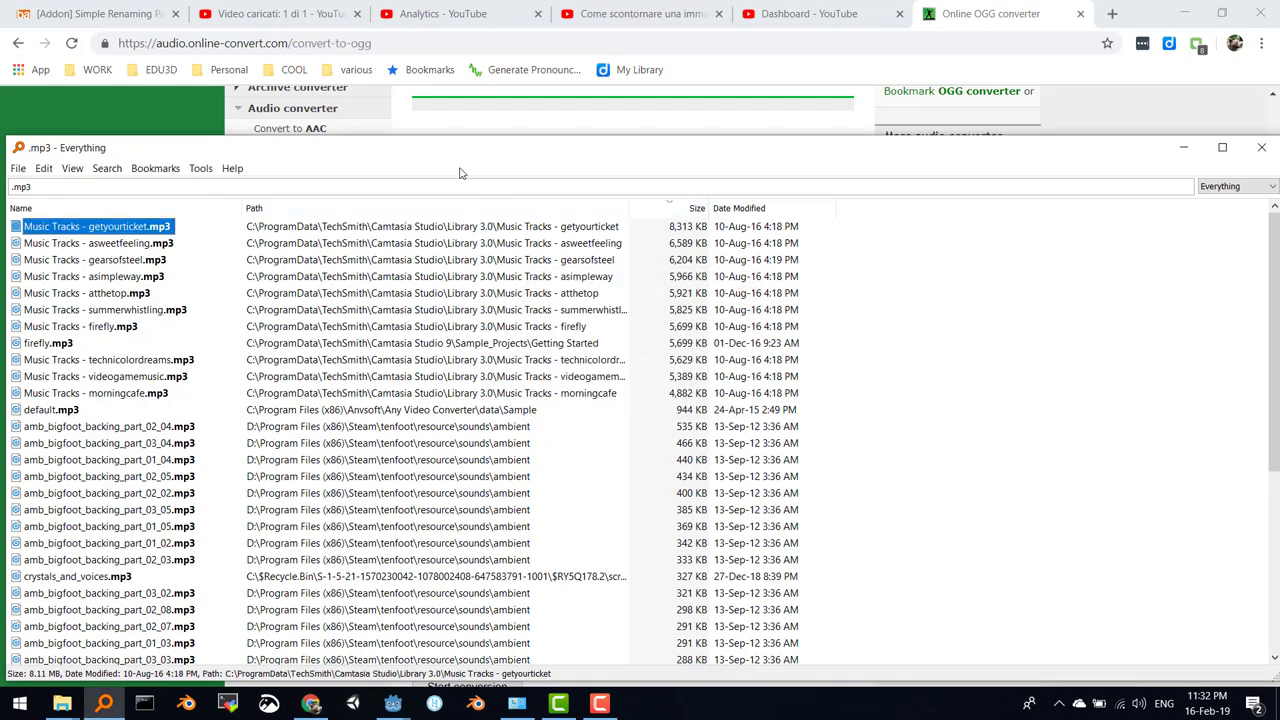
pyautogui.moveTo(451, 156); pyautogui.dragTo(1151, 180)
pyautogui.moveTo(907, 249); pyautogui.dragTo(565, 310)
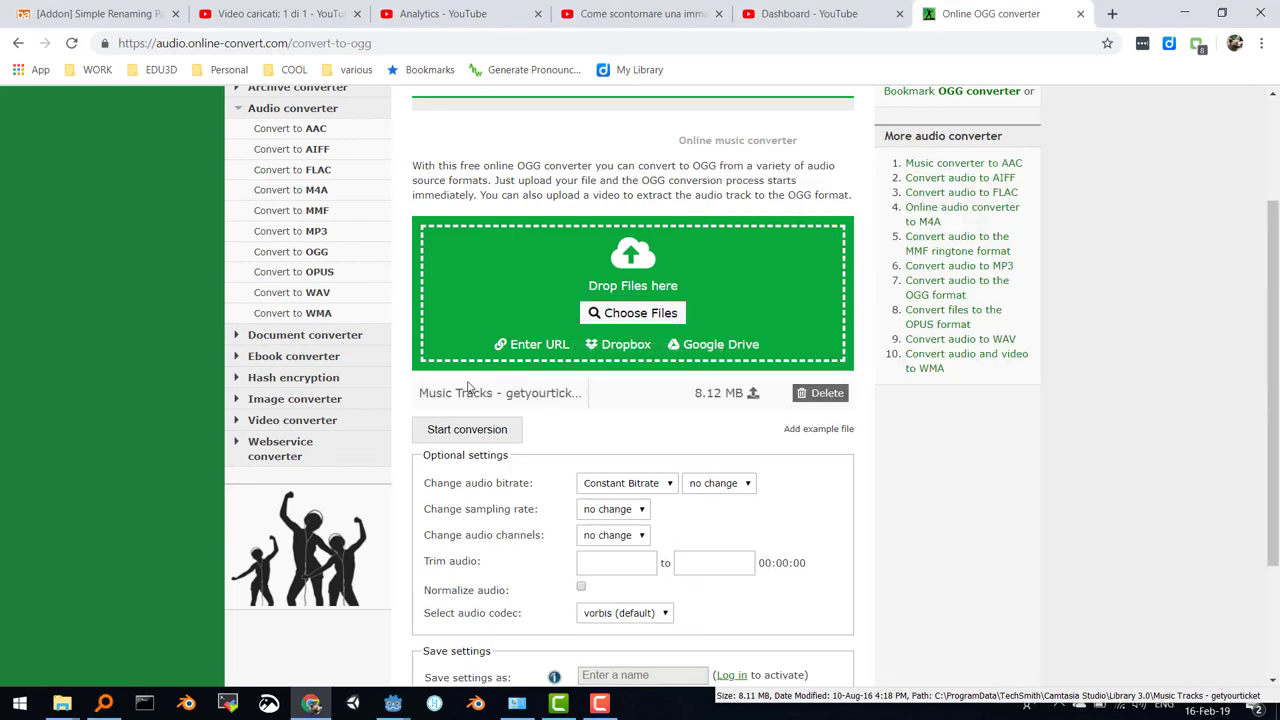
# Convert getyourticket to OGG, then play the downloaded 2.96 MB getyourticket.ogg to check it.
pyautogui.click(467, 436)
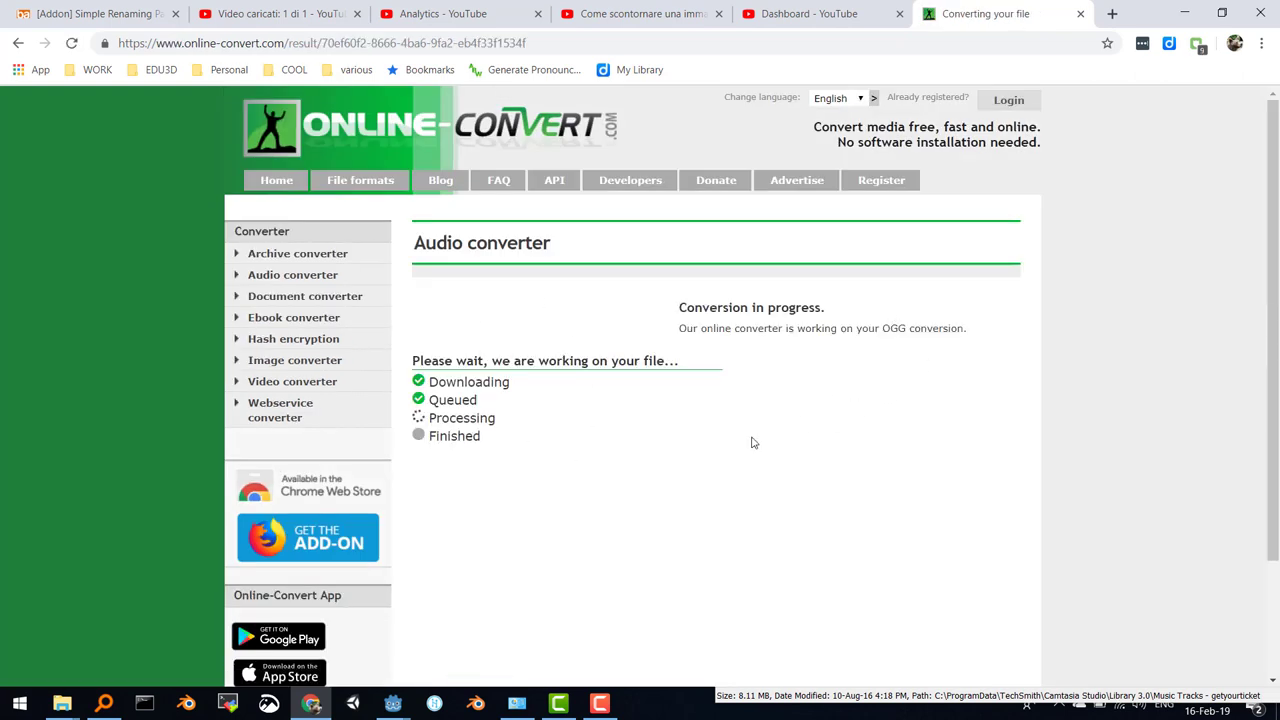
pyautogui.scroll(-1, 524, 503)
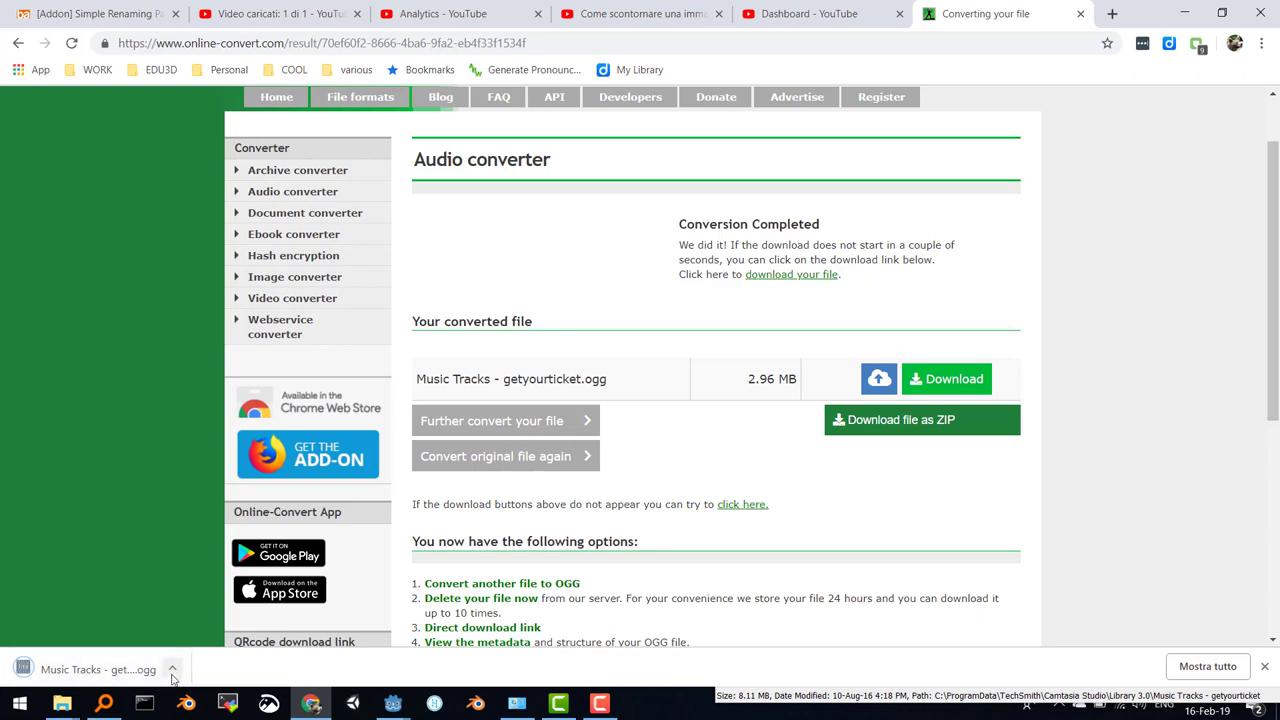
pyautogui.click(138, 676)
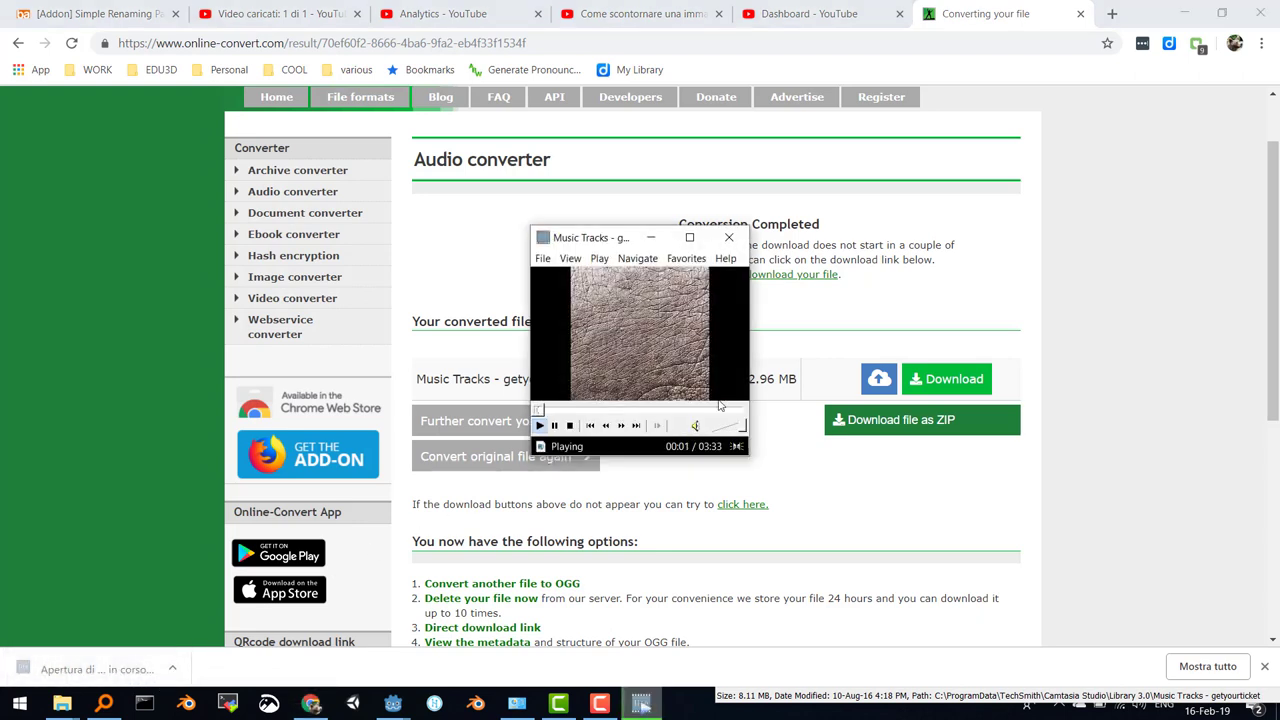
pyautogui.click(570, 427)
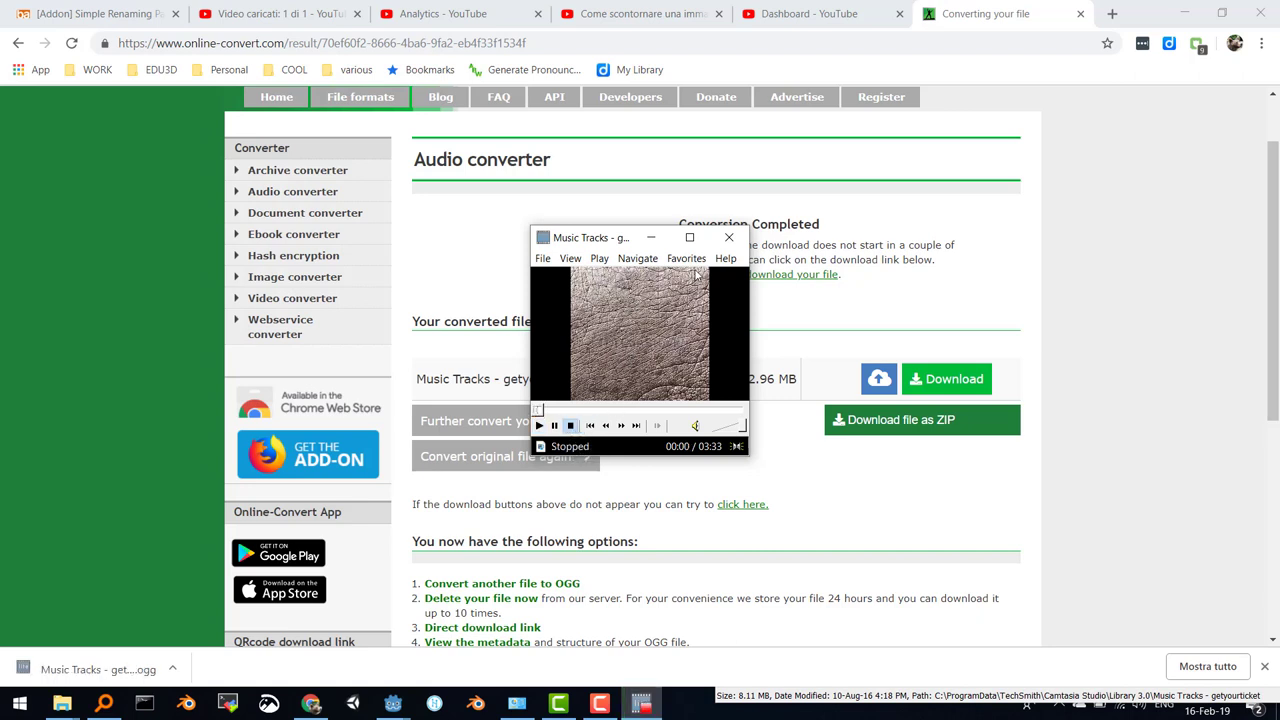
pyautogui.click(729, 237)
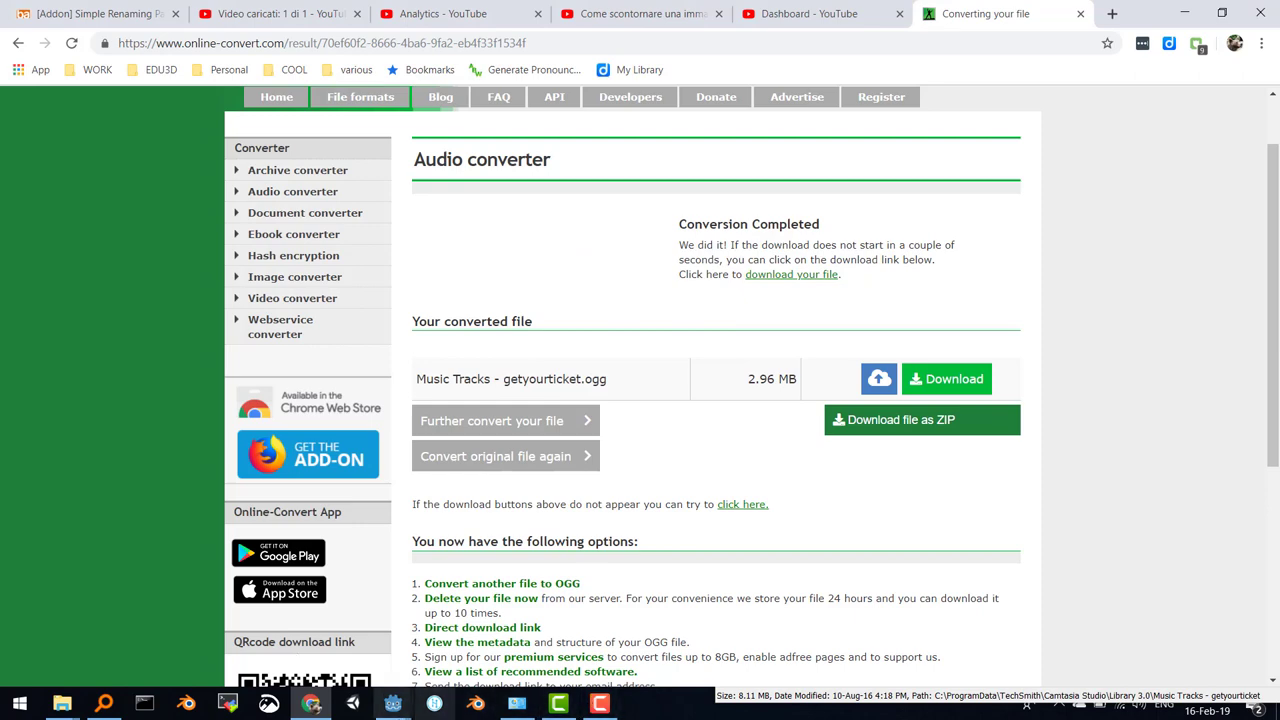
# Widen Godot's FileSystem dock and scroll to the Silly_Snoring and Pain .ogg files beside the script.
pyautogui.moveTo(392, 703)
pyautogui.click(488, 620)
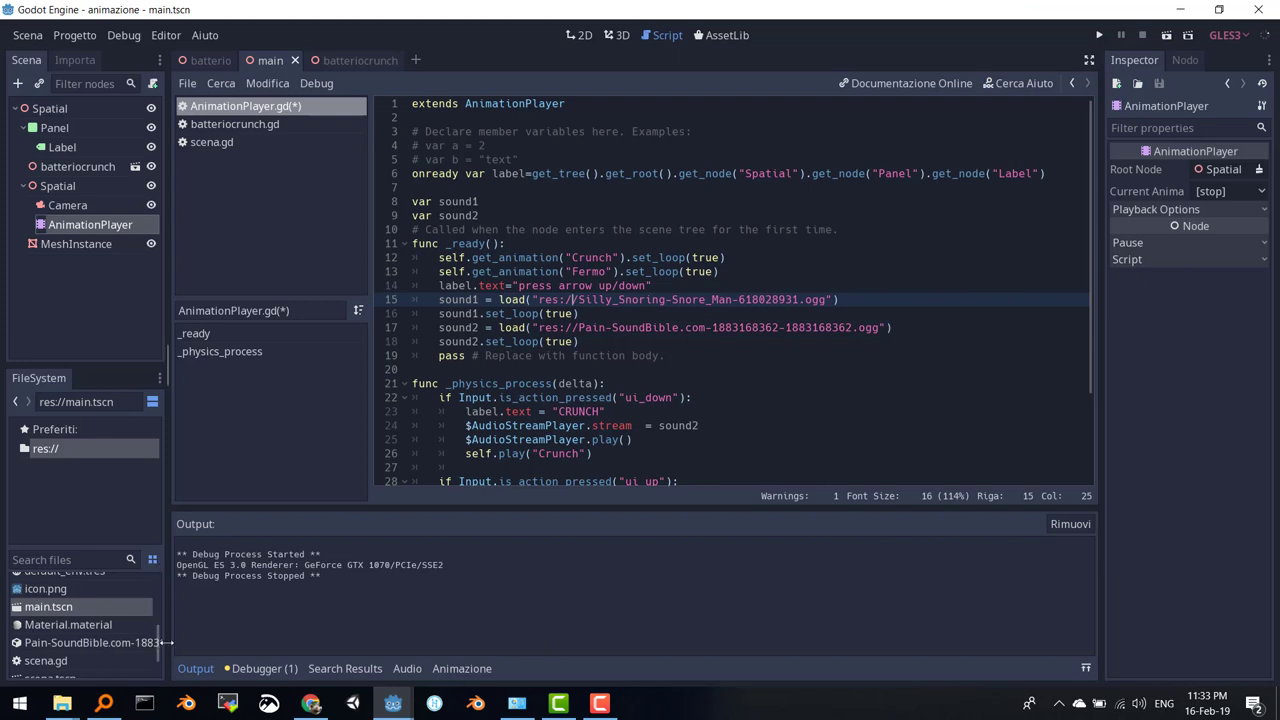
pyautogui.moveTo(167, 643); pyautogui.dragTo(248, 645)
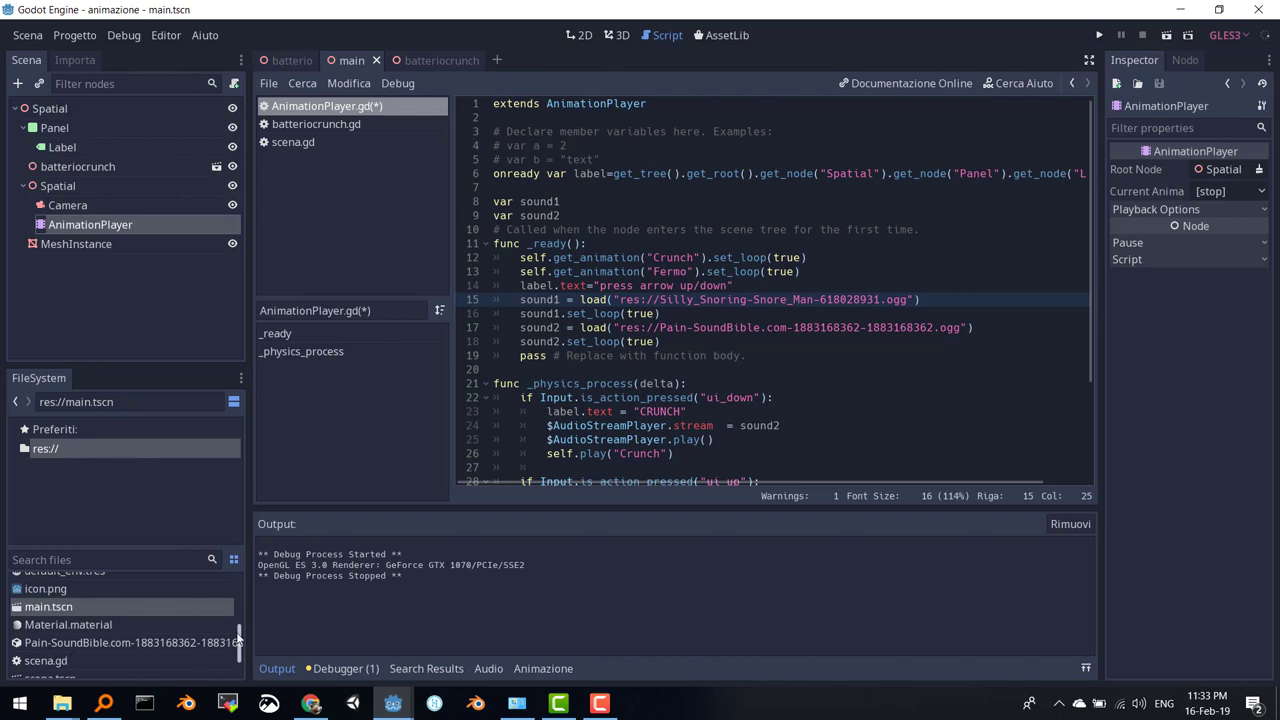
pyautogui.scroll(3, 243, 606)
pyautogui.scroll(-3, 247, 611)
pyautogui.scroll(-2, 247, 641)
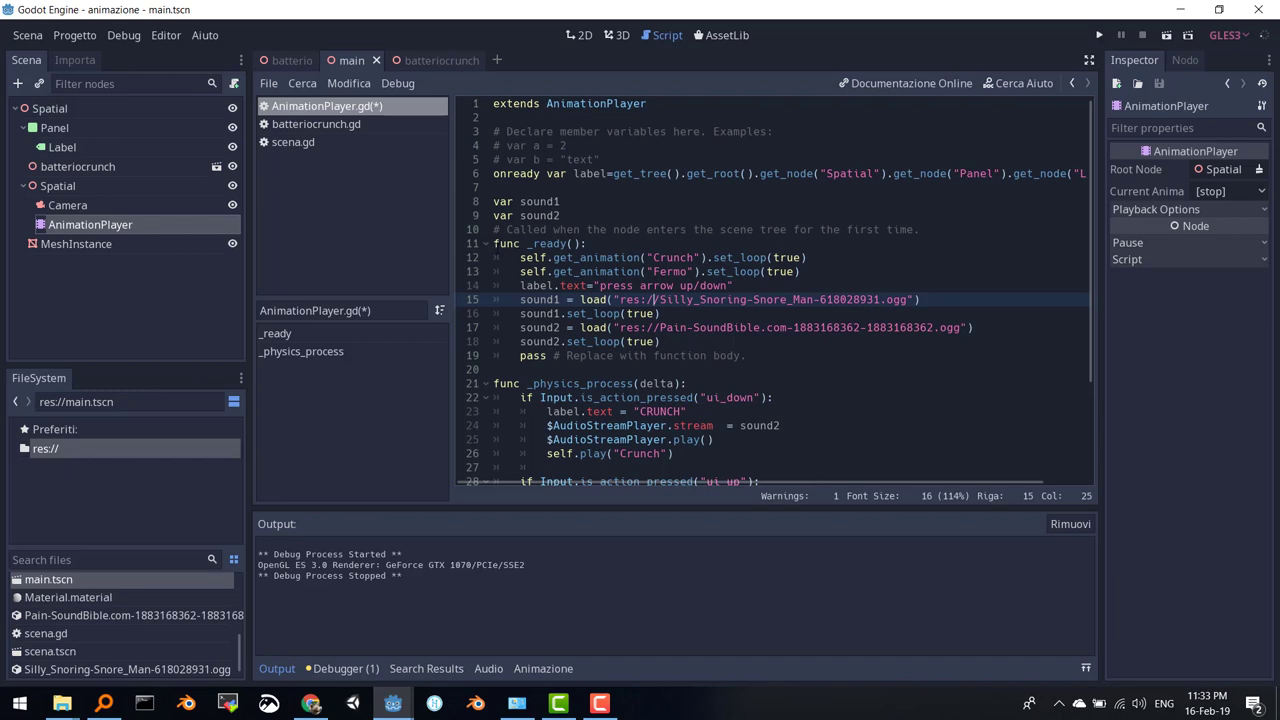
pyautogui.moveTo(493, 243); pyautogui.dragTo(588, 243)
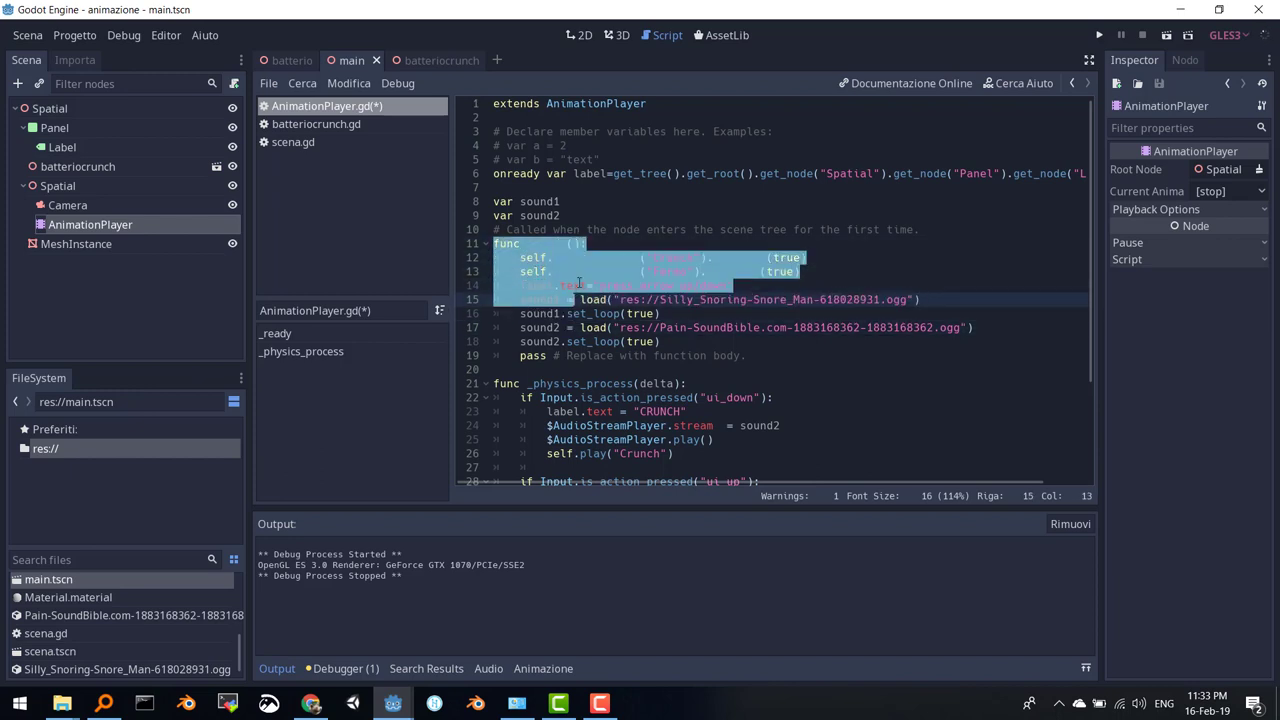
pyautogui.click(697, 299)
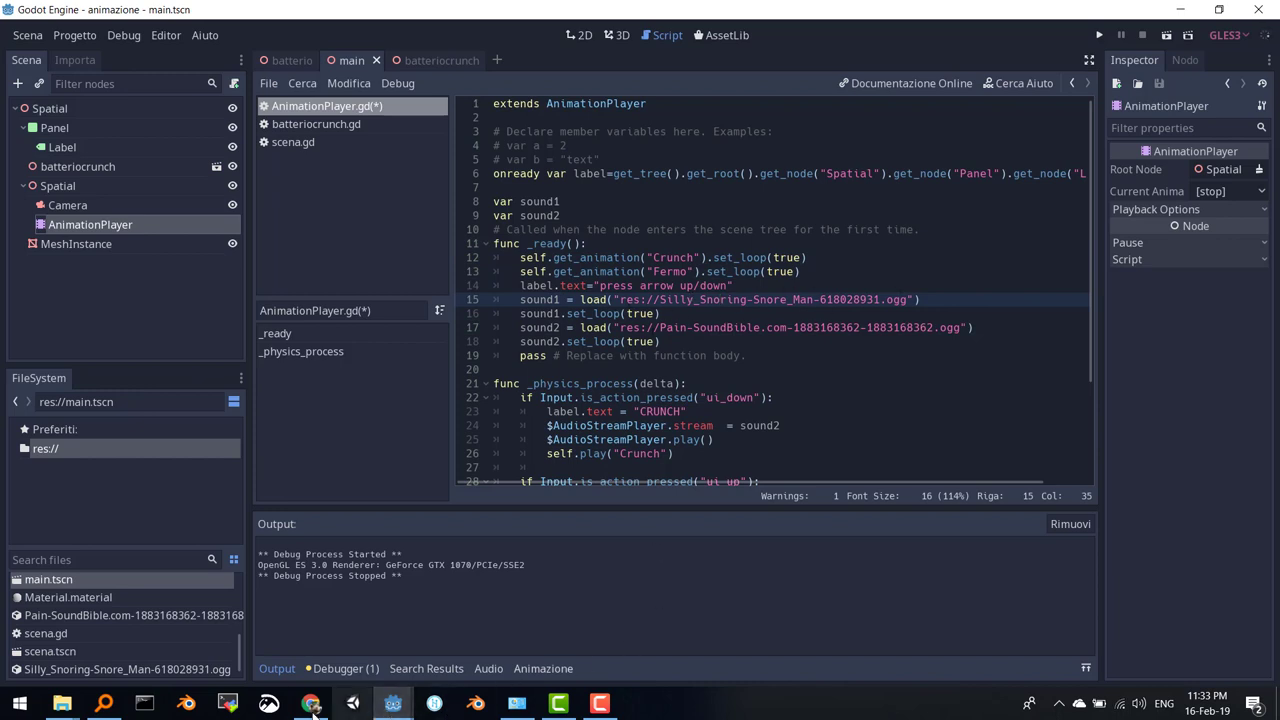
# Search Chrome's history for 'boy' and reopen the 'boy playing sound' Google search.
pyautogui.click(311, 703)
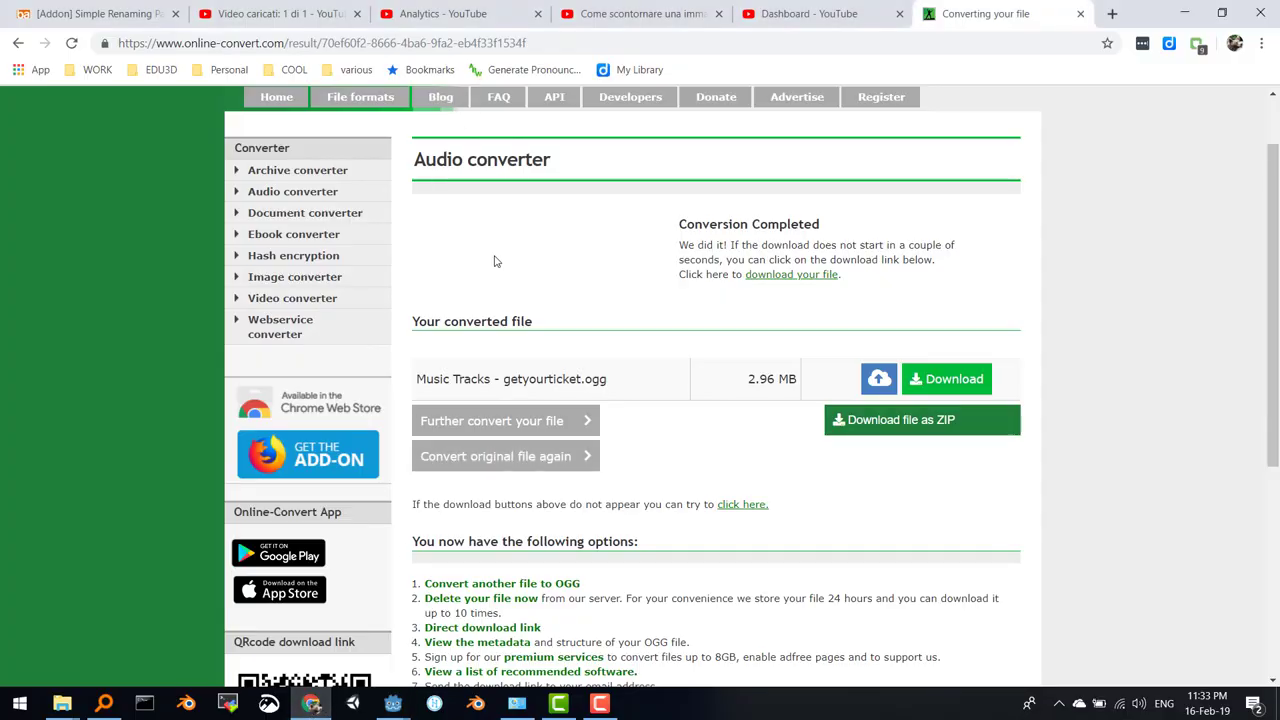
pyautogui.hotkey('ctrl', 'h')
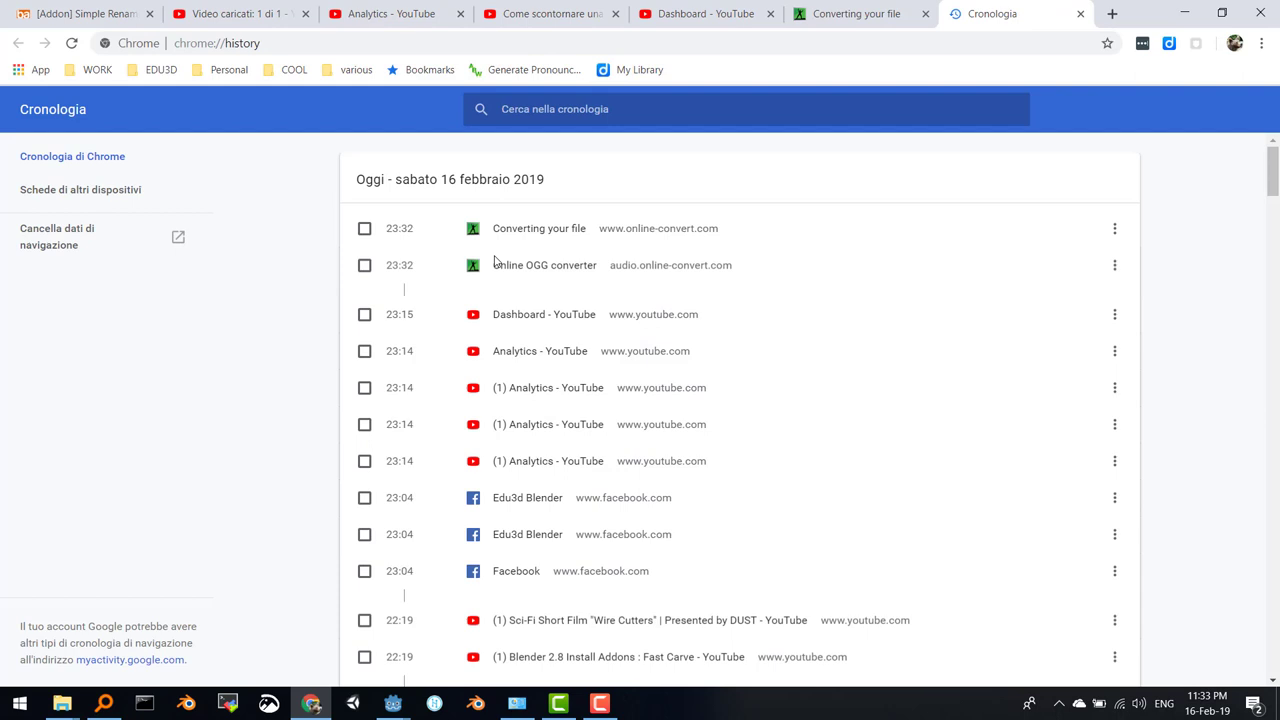
pyautogui.write('ch')
pyautogui.press('BackSpace')
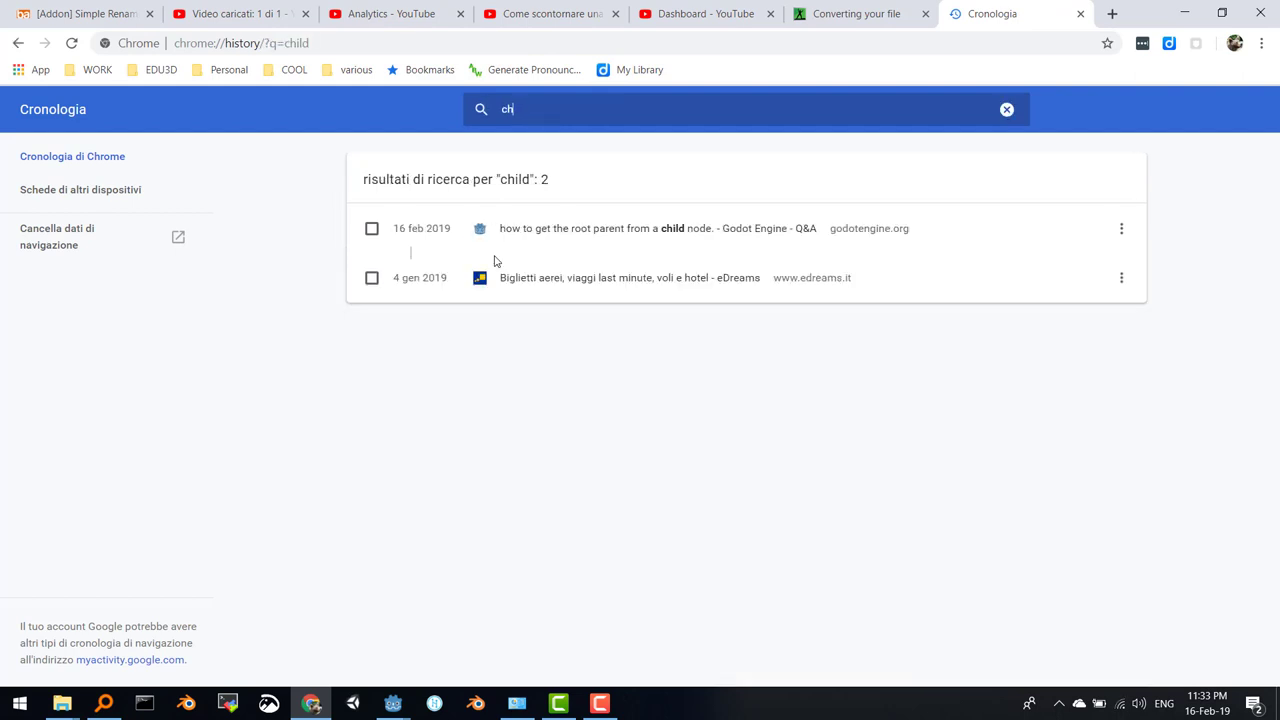
pyautogui.press('BackSpace')
pyautogui.write('boy')
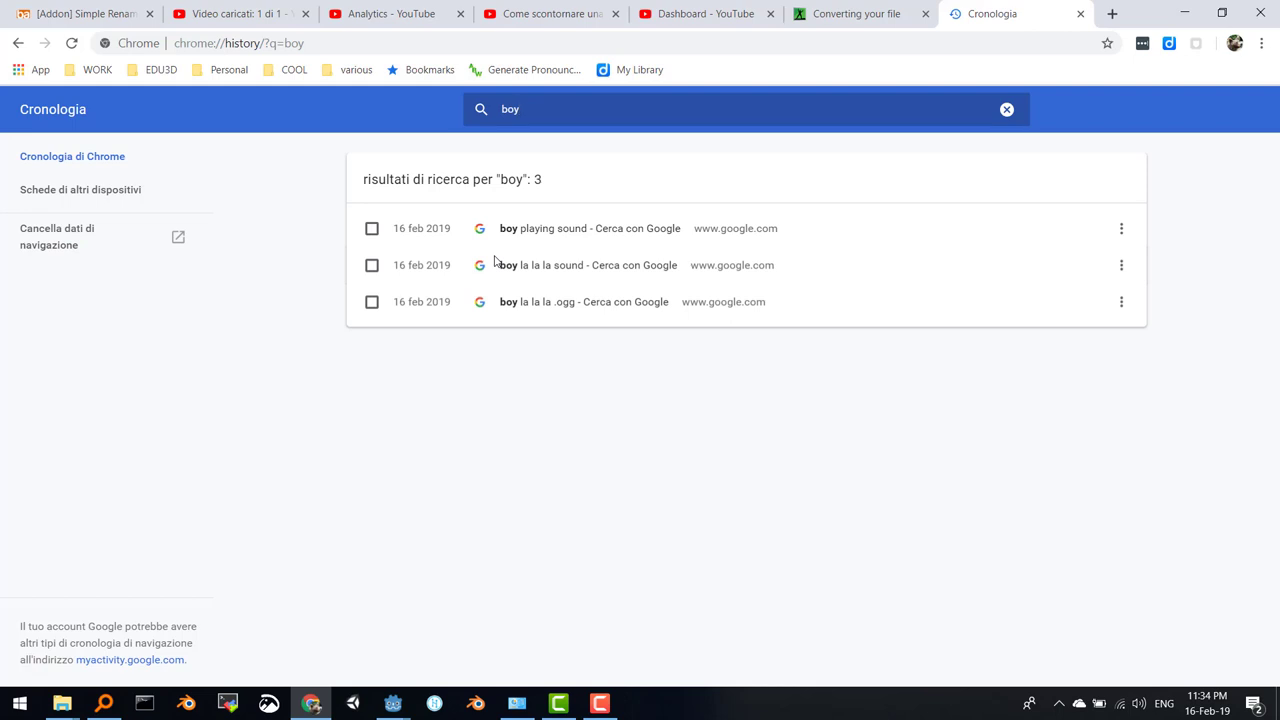
pyautogui.click(555, 230)
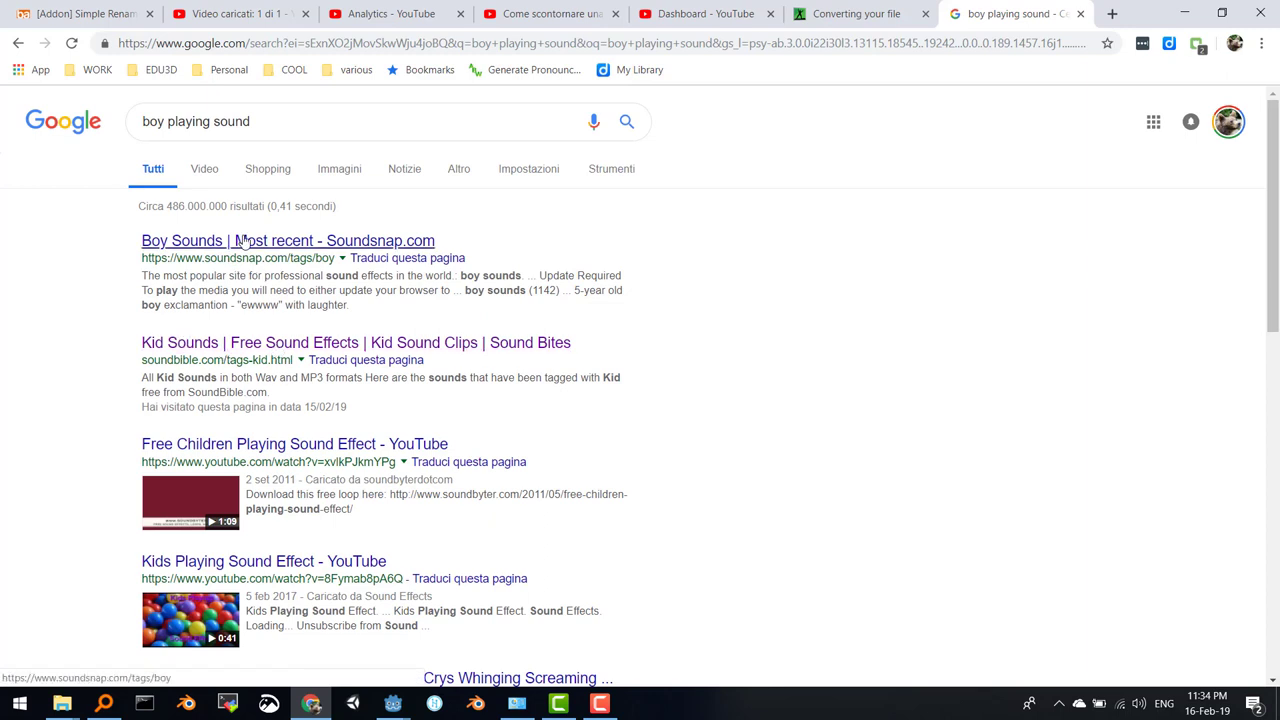
# Open SoundBible's Kid Sounds page and play the Van Sliding Door clip.
pyautogui.click(257, 349)
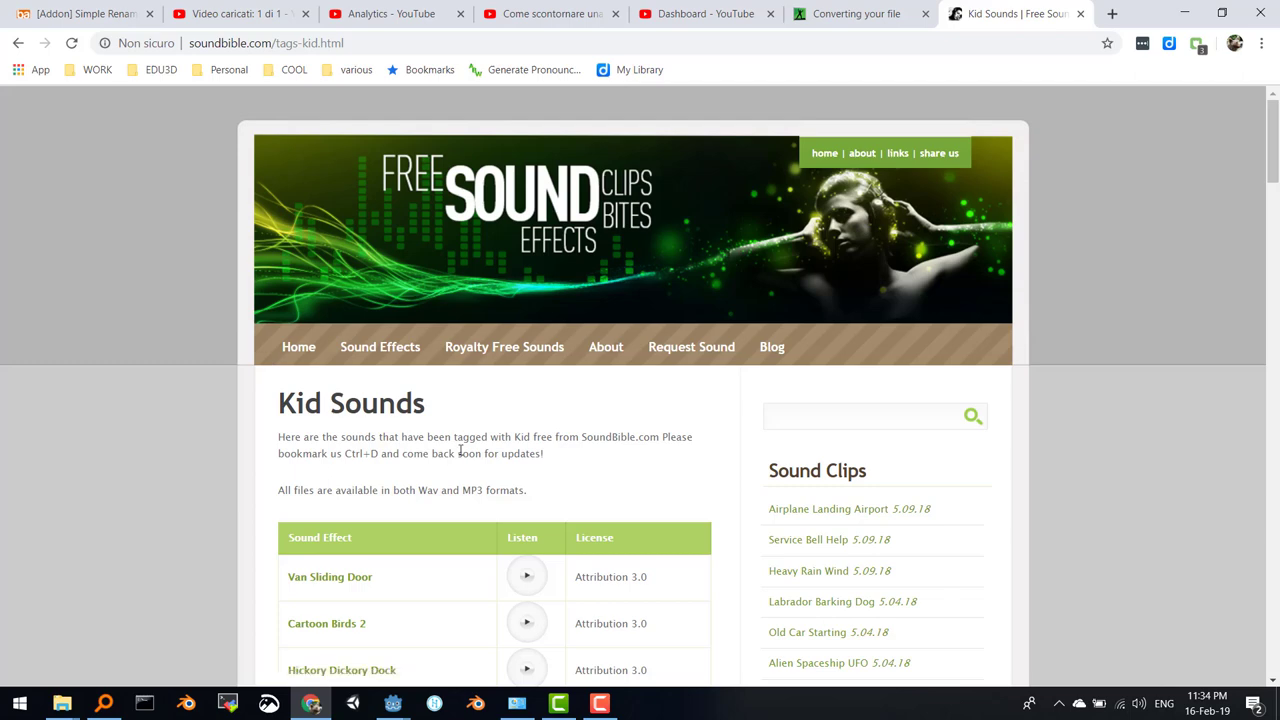
pyautogui.scroll(-2, 461, 450)
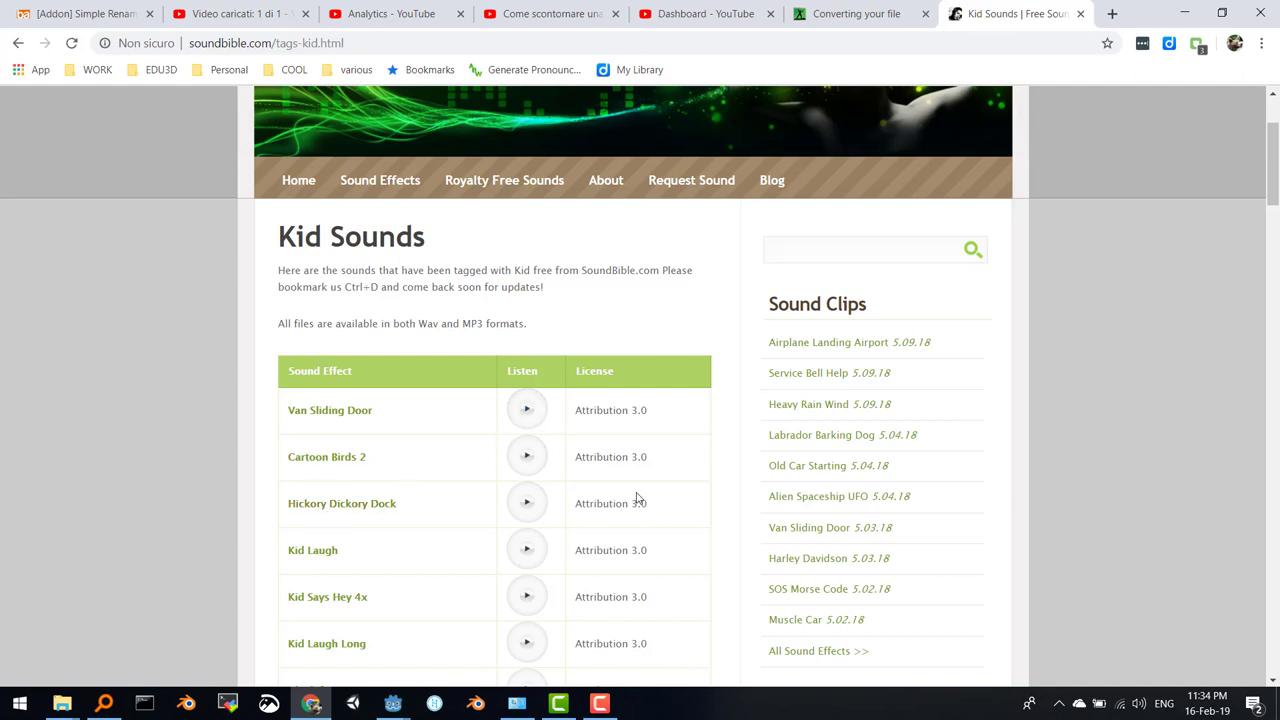
pyautogui.click(529, 416)
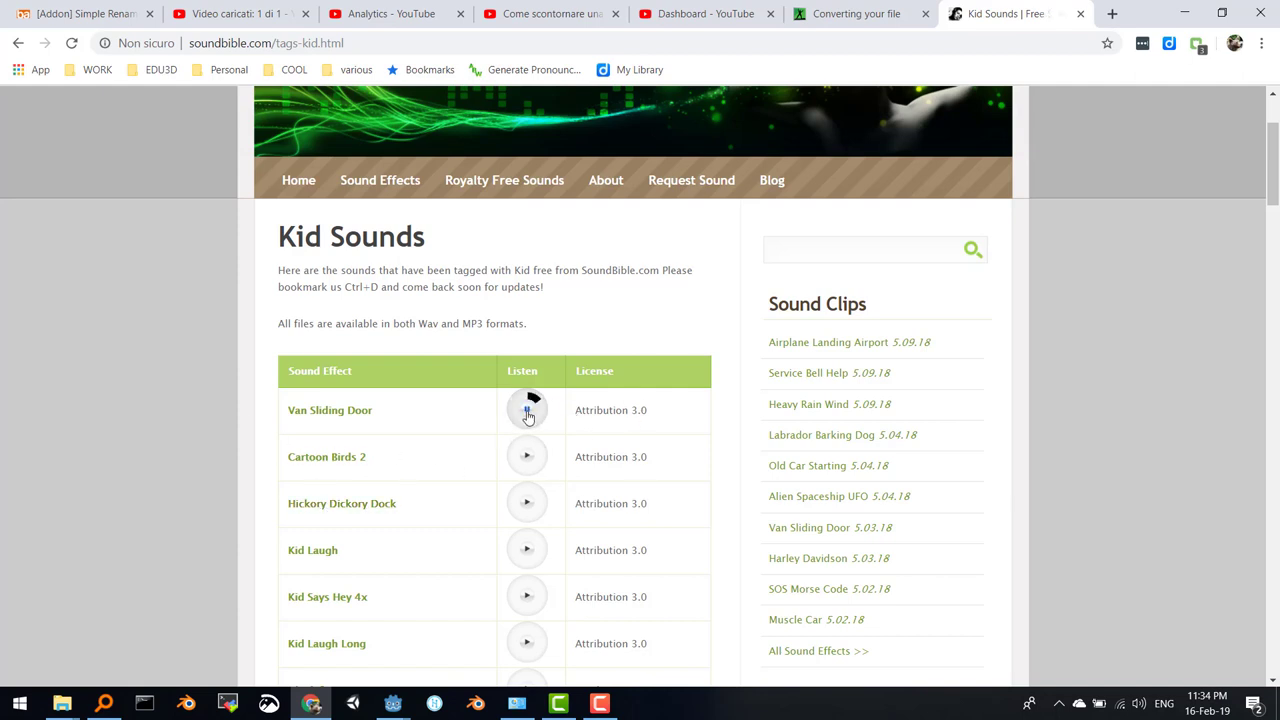
pyautogui.click(322, 414)
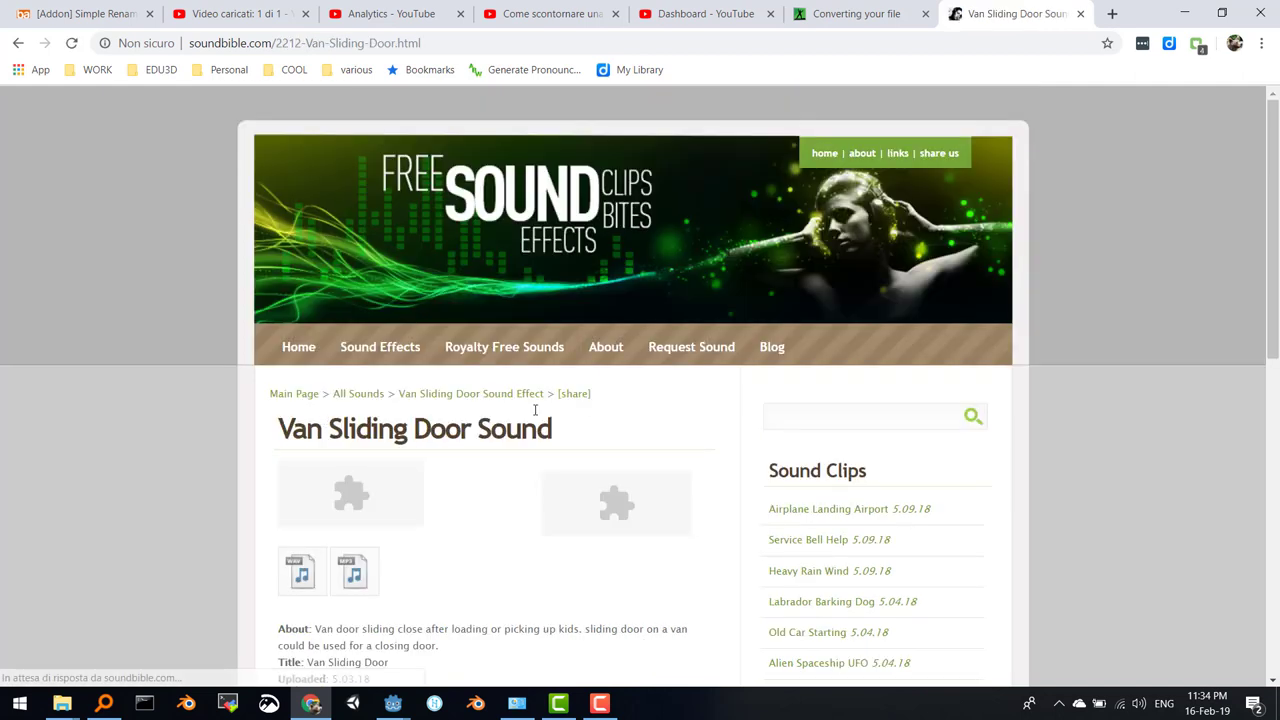
pyautogui.scroll(-2, 520, 423)
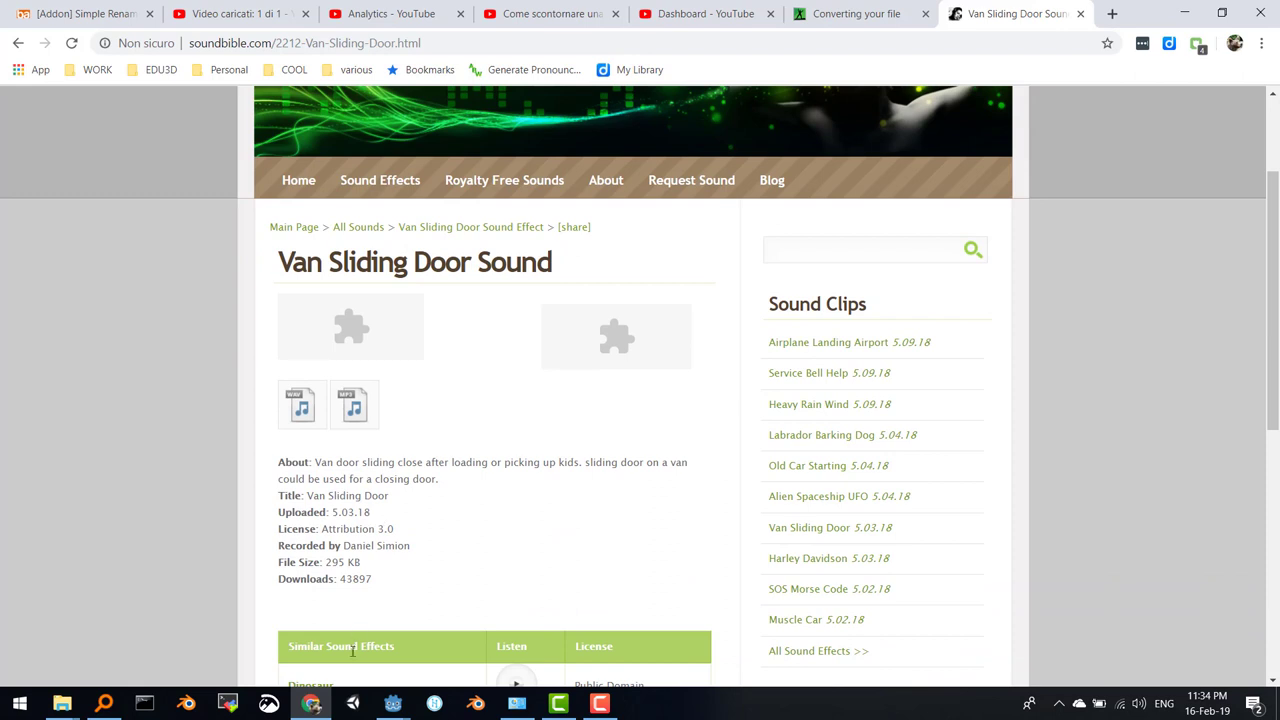
pyautogui.scroll(-2, 490, 603)
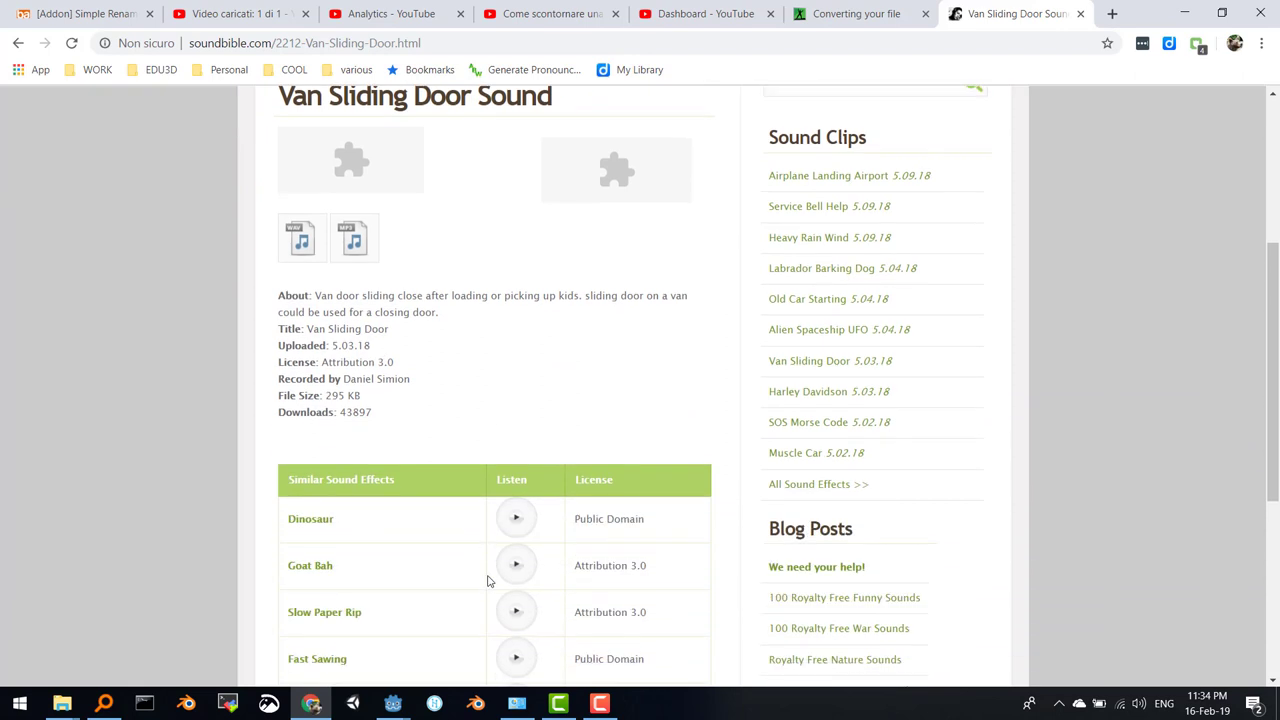
pyautogui.scroll(2, 318, 410)
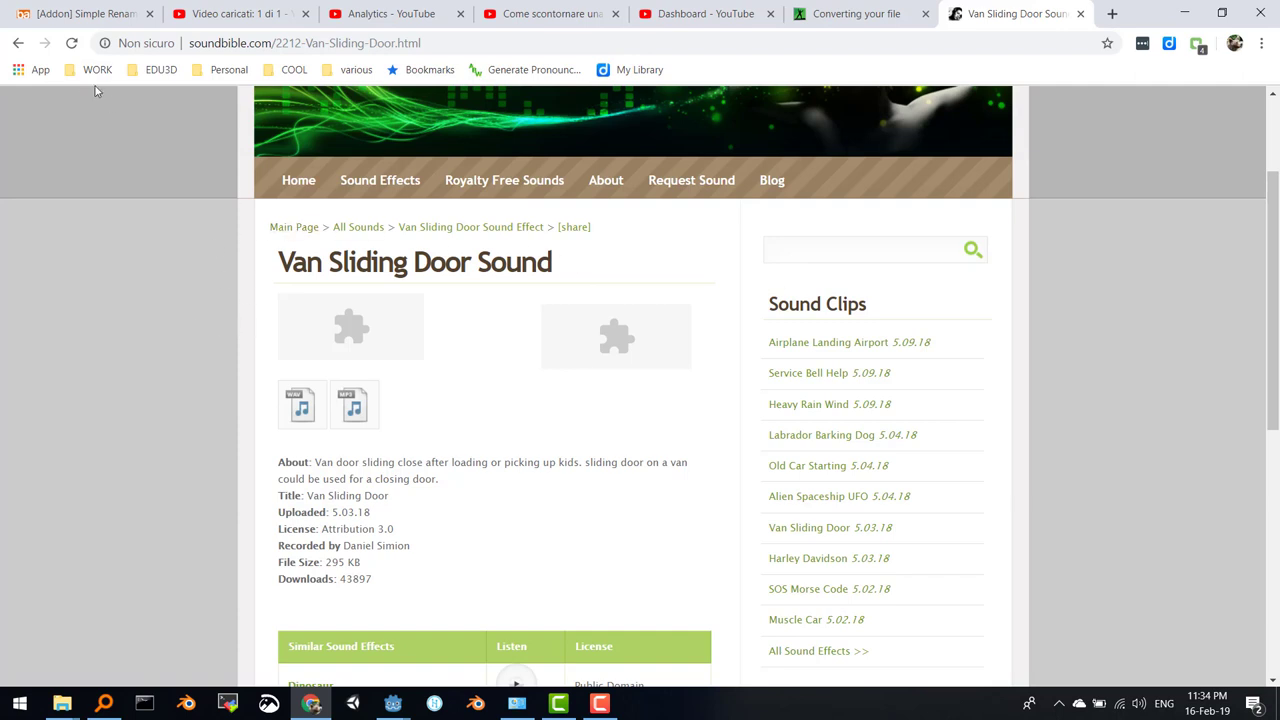
pyautogui.click(18, 43)
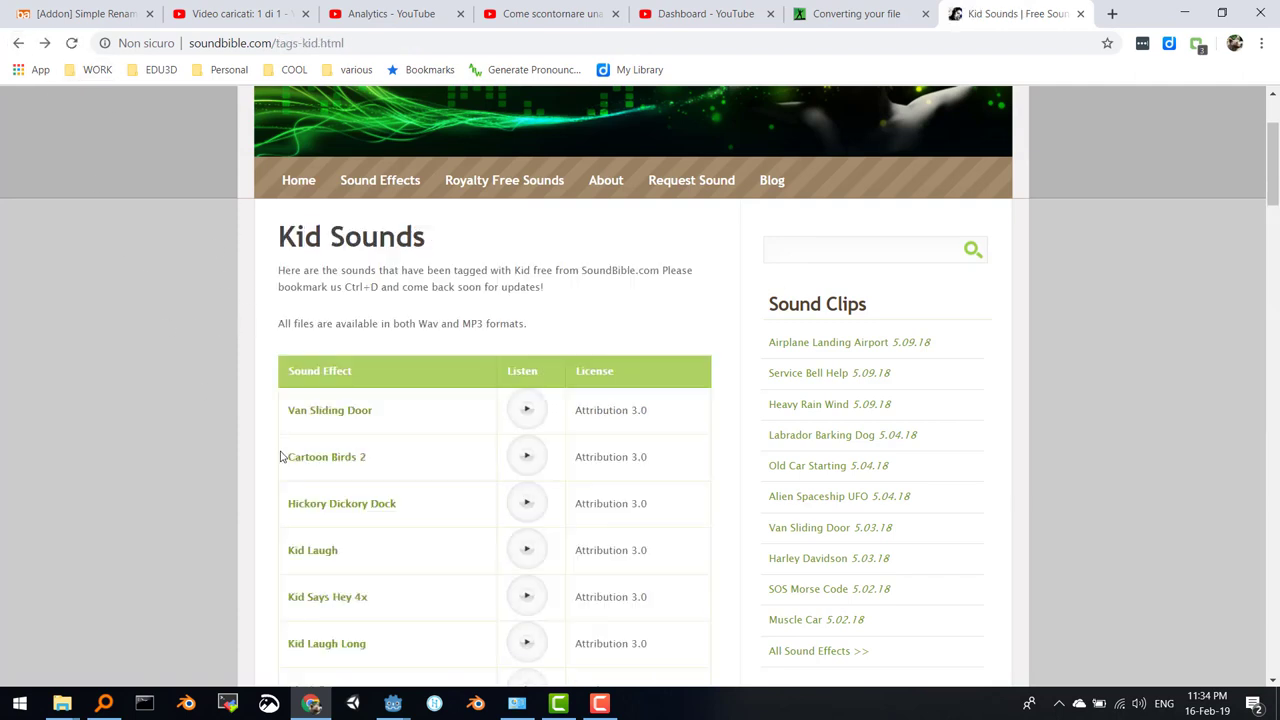
pyautogui.scroll(-2, 282, 457)
pyautogui.scroll(-1, 282, 460)
pyautogui.scroll(-1, 283, 470)
pyautogui.scroll(-1, 284, 486)
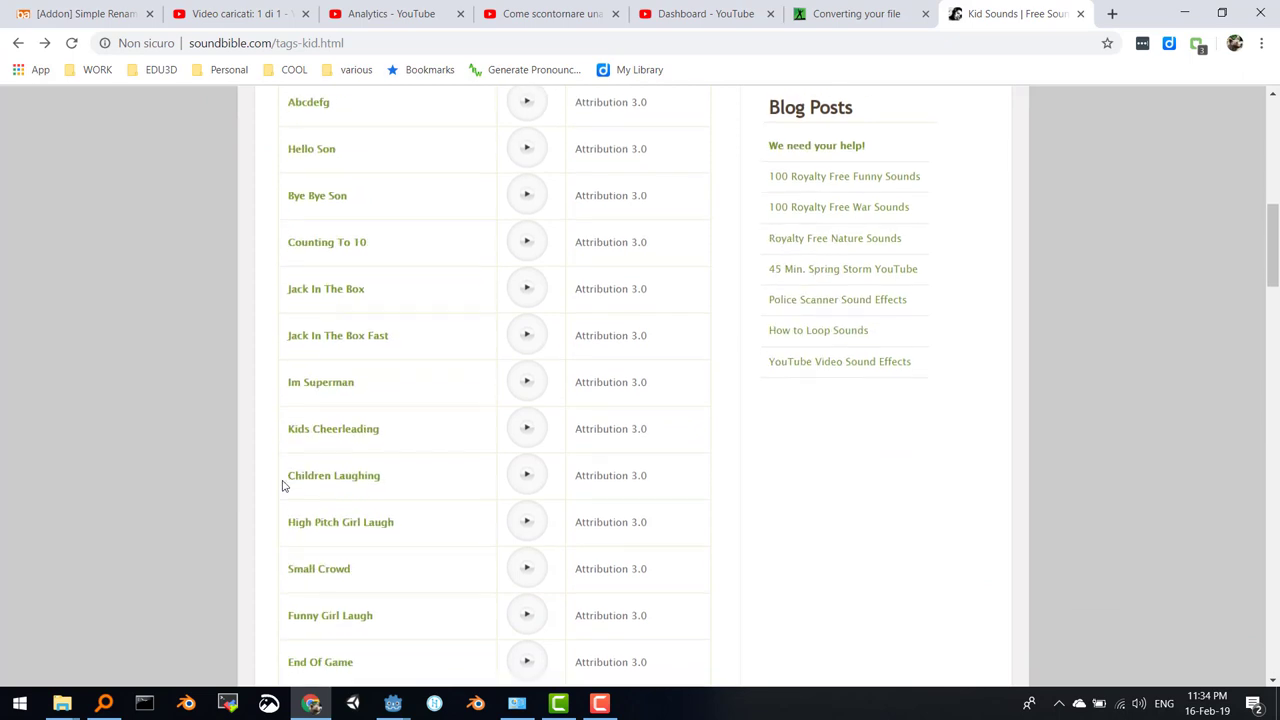
pyautogui.scroll(-2, 282, 486)
pyautogui.scroll(-1, 281, 488)
pyautogui.scroll(-2, 281, 489)
pyautogui.scroll(-2, 281, 490)
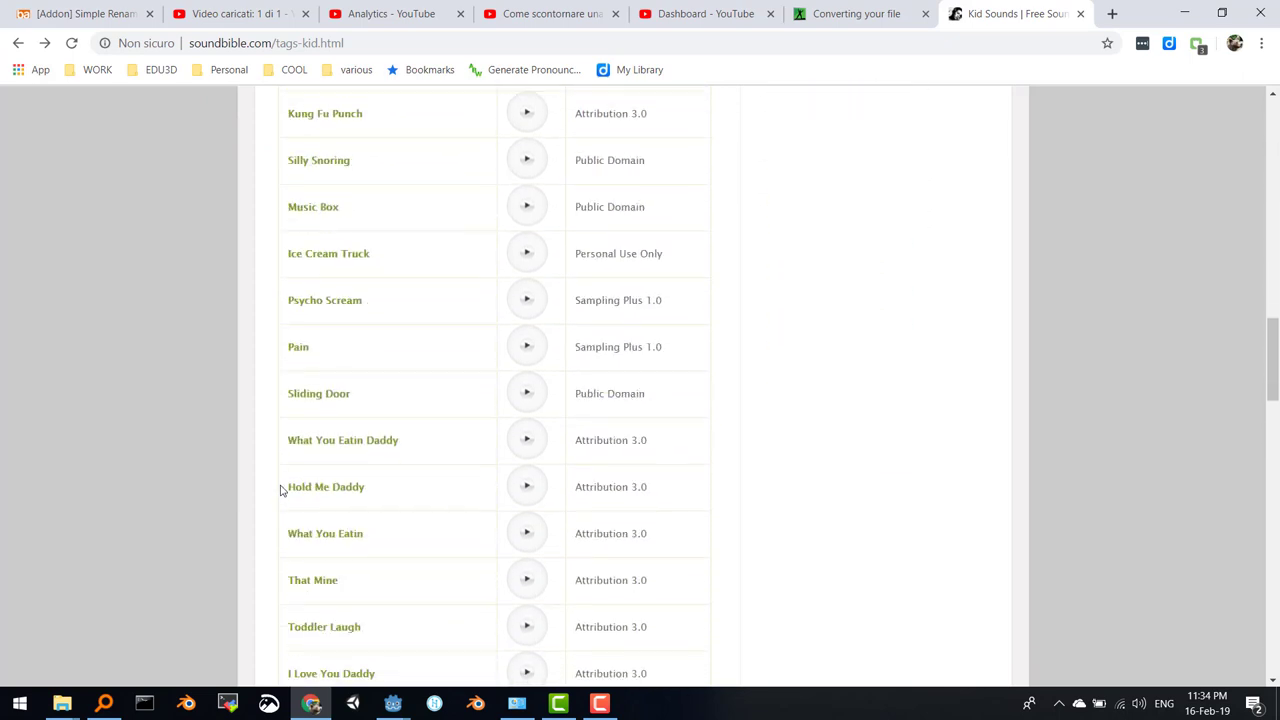
pyautogui.scroll(-2, 280, 489)
pyautogui.scroll(-1, 278, 487)
pyautogui.scroll(-1, 277, 487)
pyautogui.scroll(-2, 275, 488)
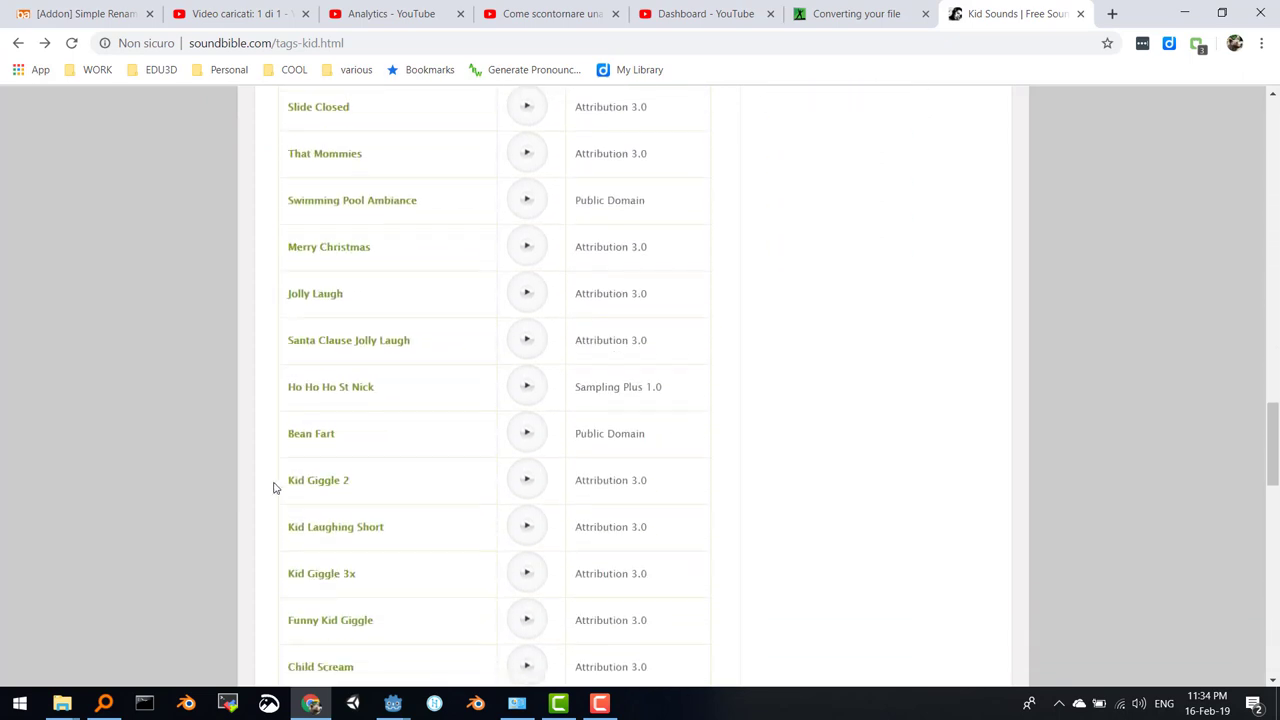
pyautogui.scroll(-2, 274, 486)
pyautogui.scroll(-2, 274, 491)
pyautogui.scroll(-1, 270, 492)
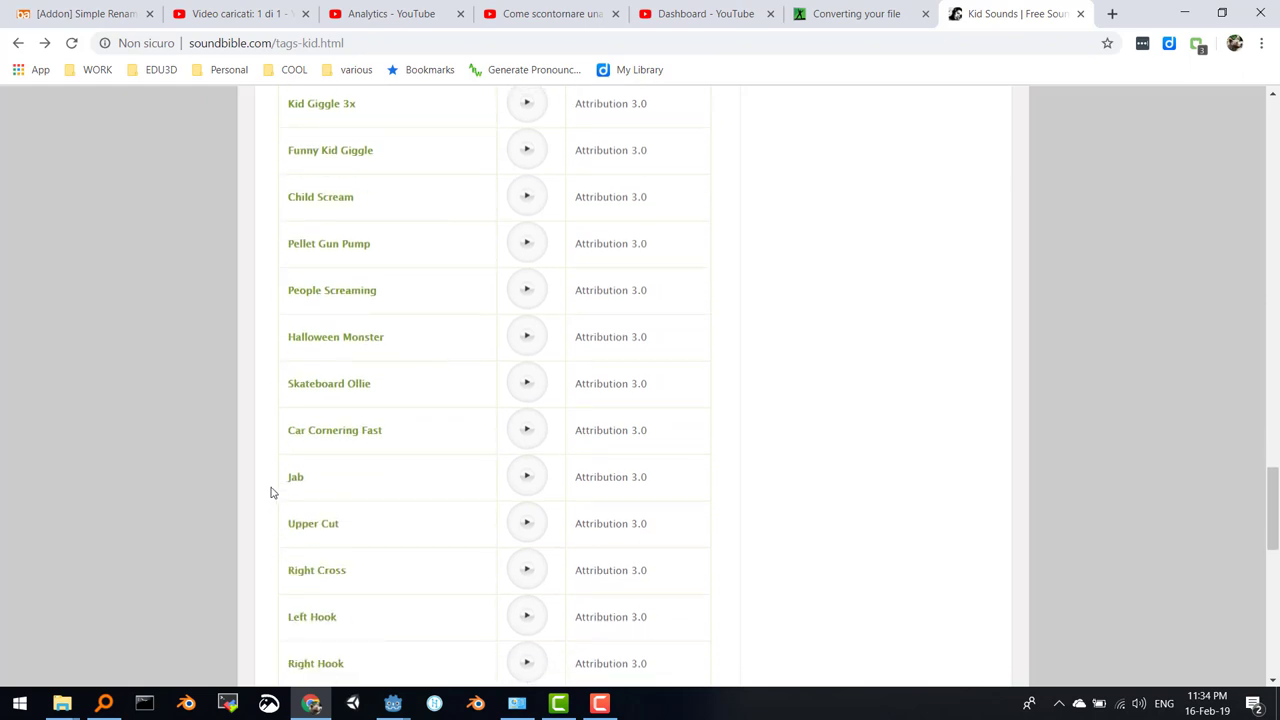
pyautogui.hotkey('ctrl', 'f')
pyautogui.write('sn')
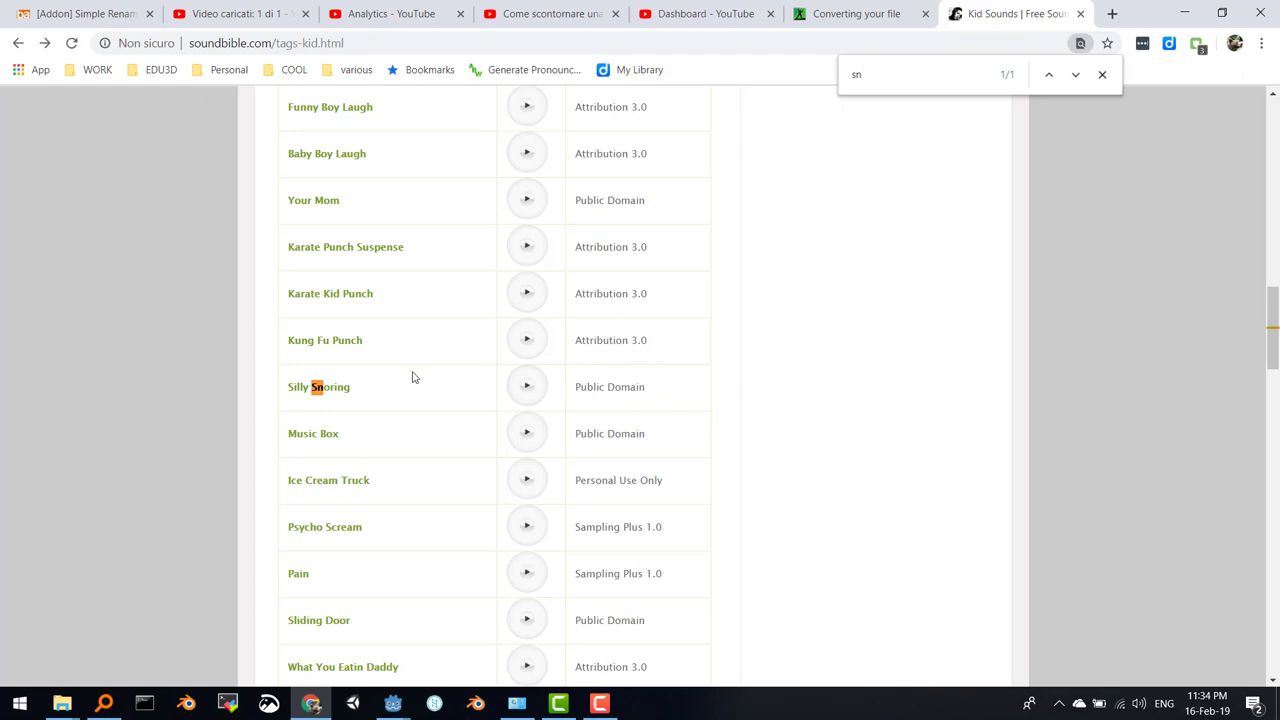
pyautogui.click(530, 392)
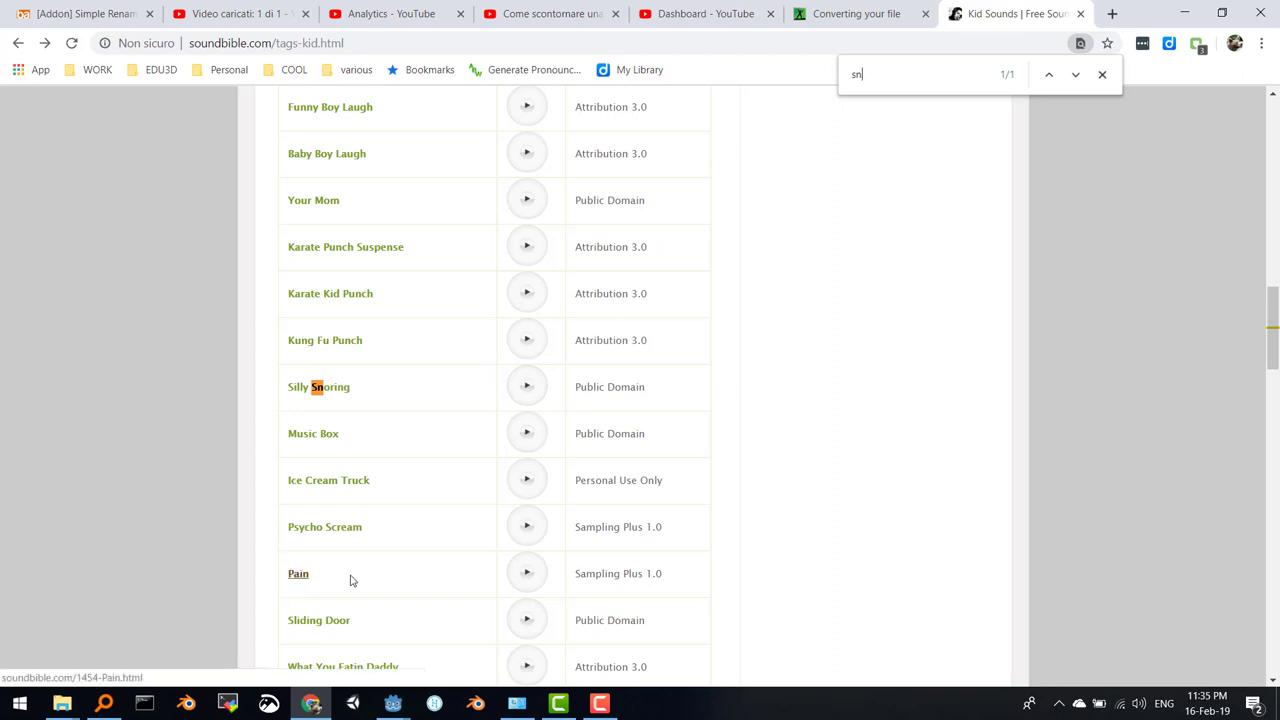
pyautogui.click(526, 574)
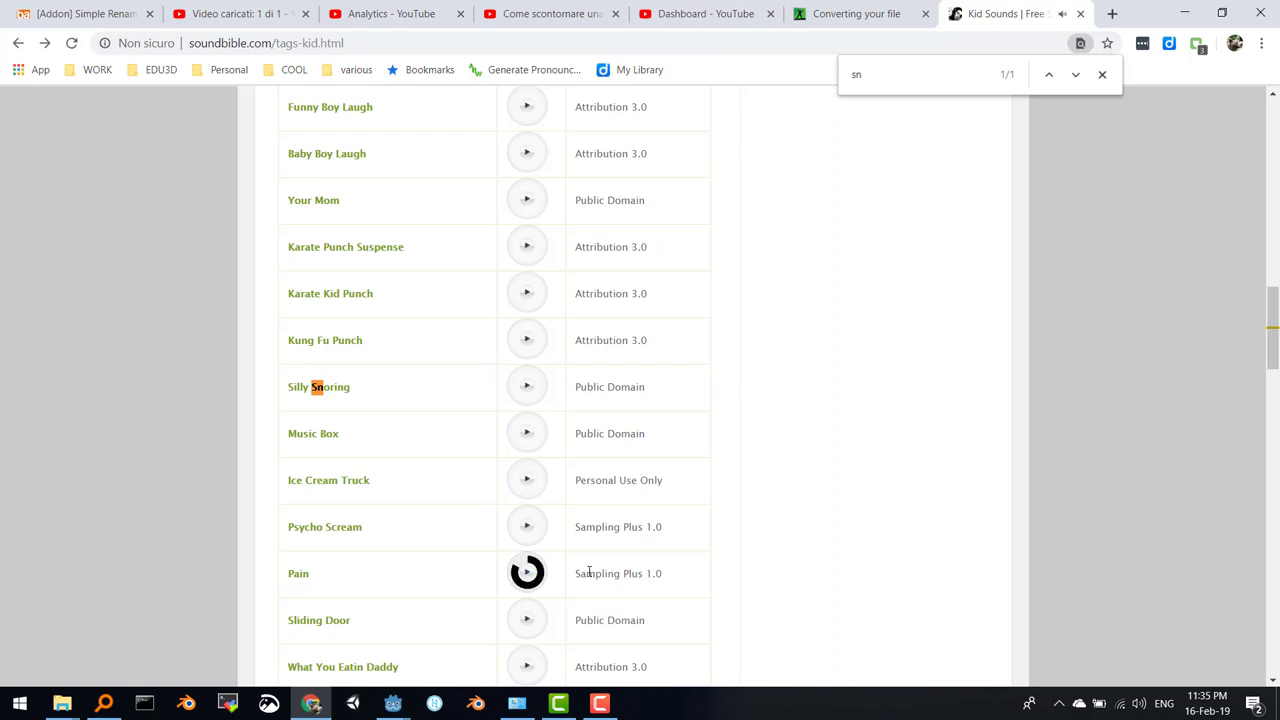
pyautogui.scroll(3, 629, 573)
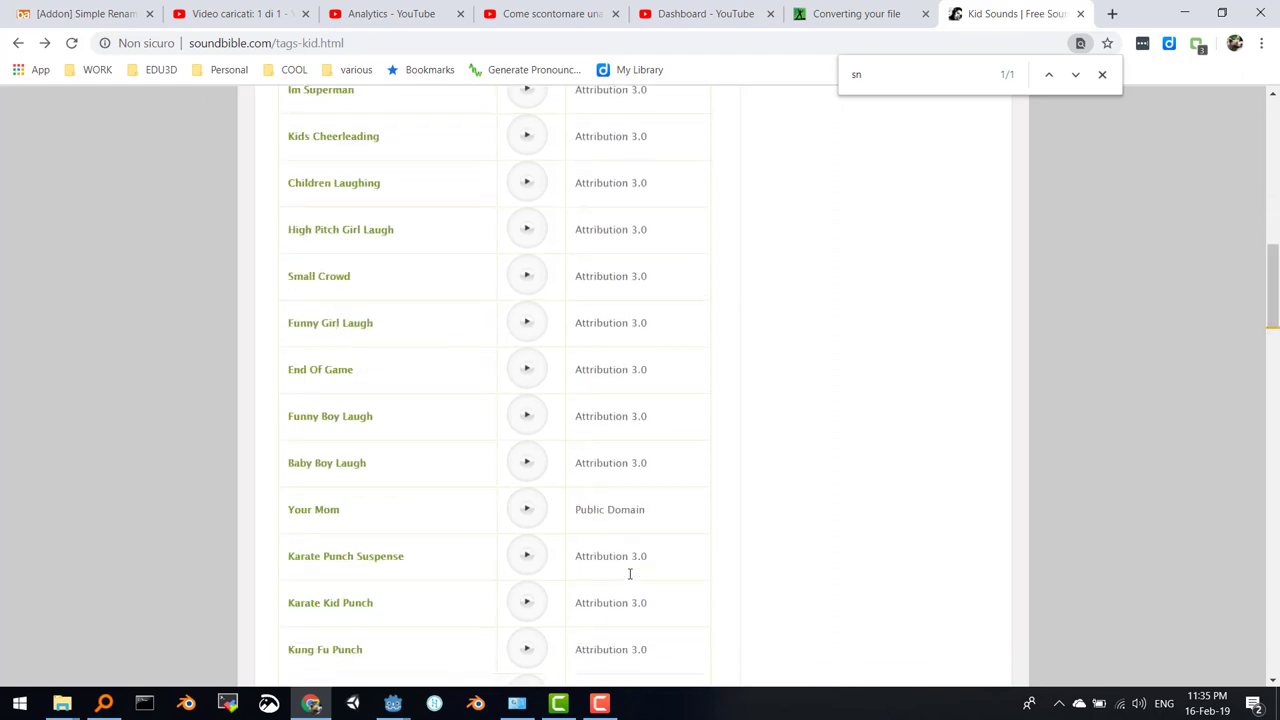
pyautogui.scroll(3, 629, 573)
pyautogui.scroll(2, 629, 575)
pyautogui.scroll(2, 630, 578)
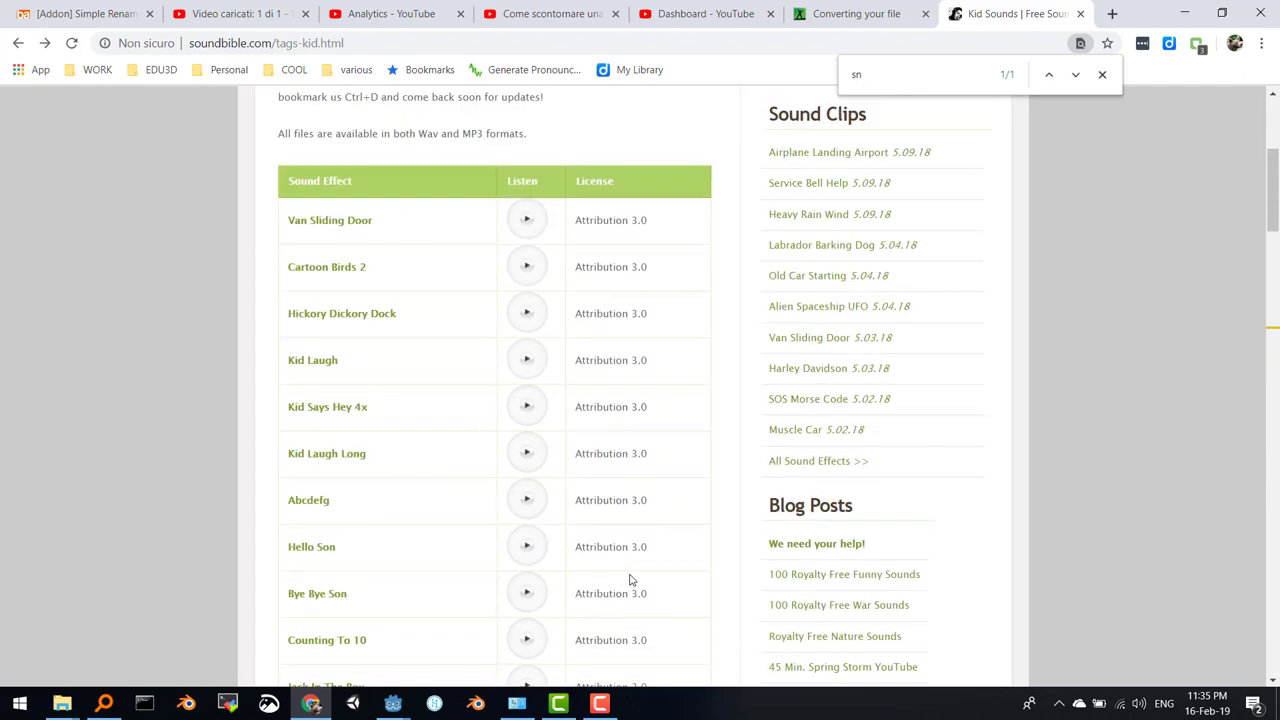
pyautogui.scroll(-3, 523, 586)
pyautogui.scroll(-5, 469, 606)
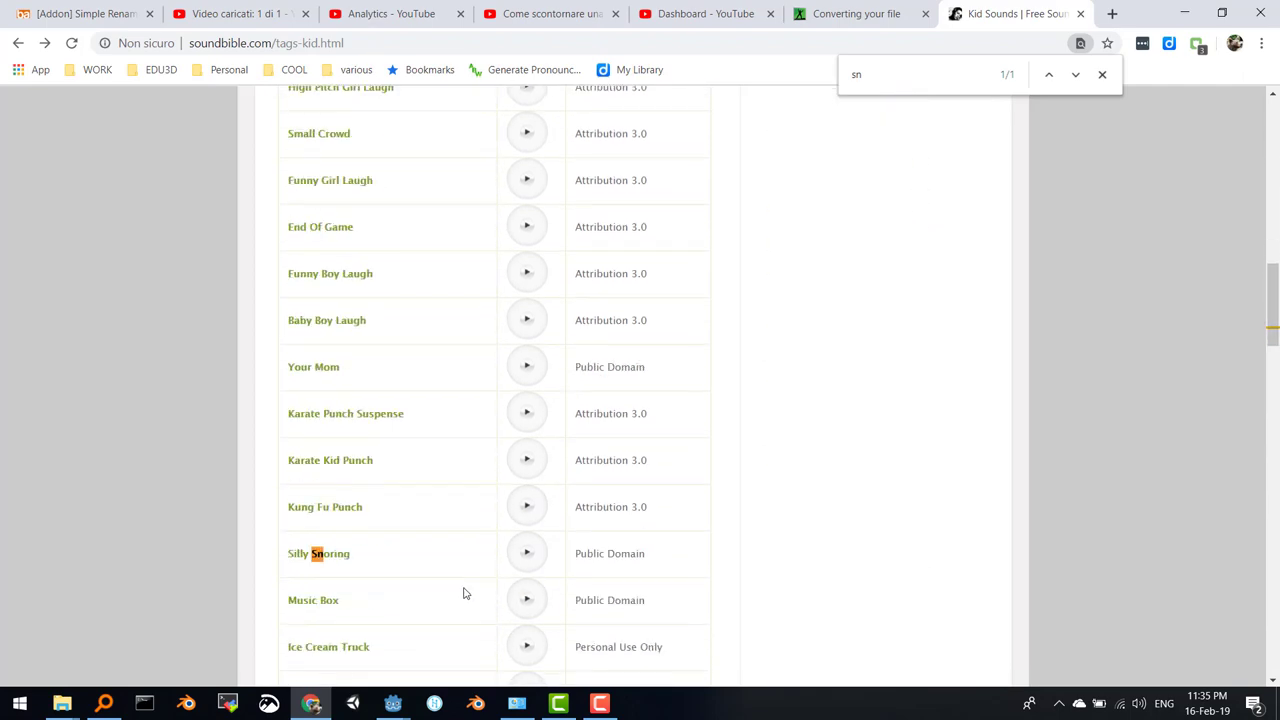
pyautogui.scroll(-3, 466, 591)
pyautogui.scroll(-5, 463, 600)
pyautogui.scroll(-3, 466, 603)
pyautogui.scroll(-3, 468, 606)
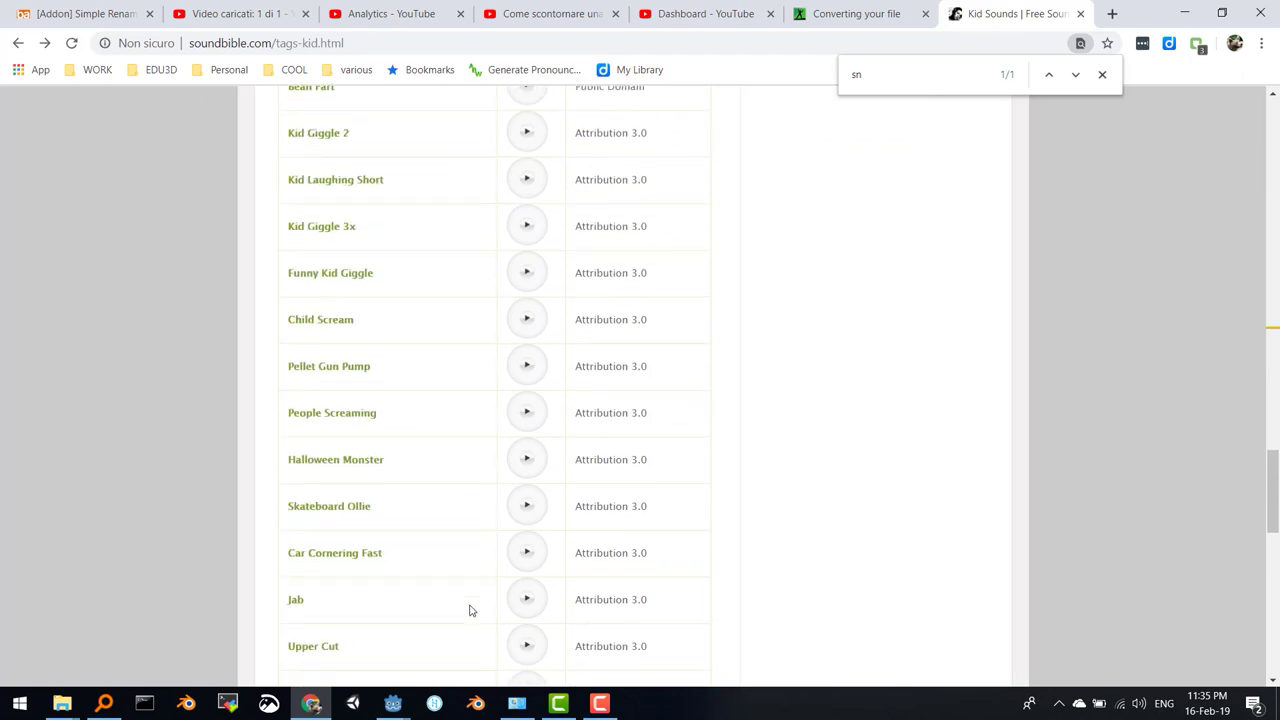
pyautogui.scroll(-5, 471, 609)
pyautogui.scroll(-4, 472, 608)
pyautogui.scroll(-2, 474, 608)
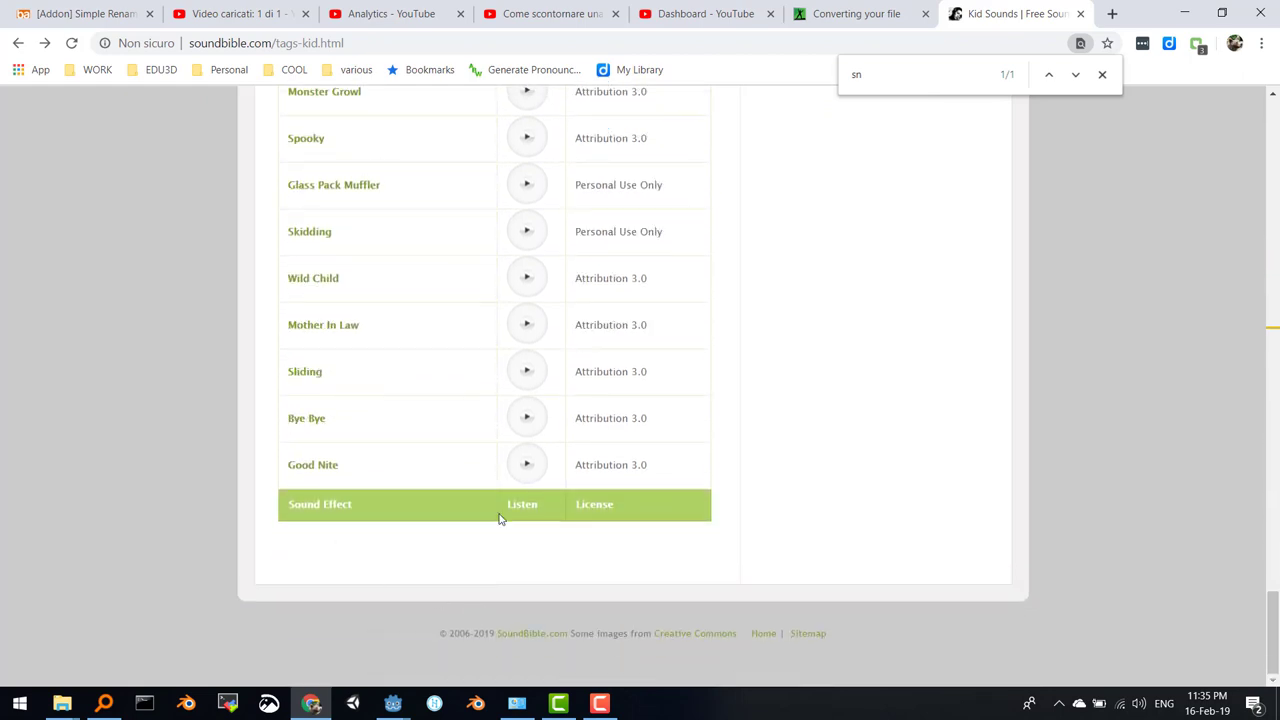
pyautogui.scroll(5, 586, 475)
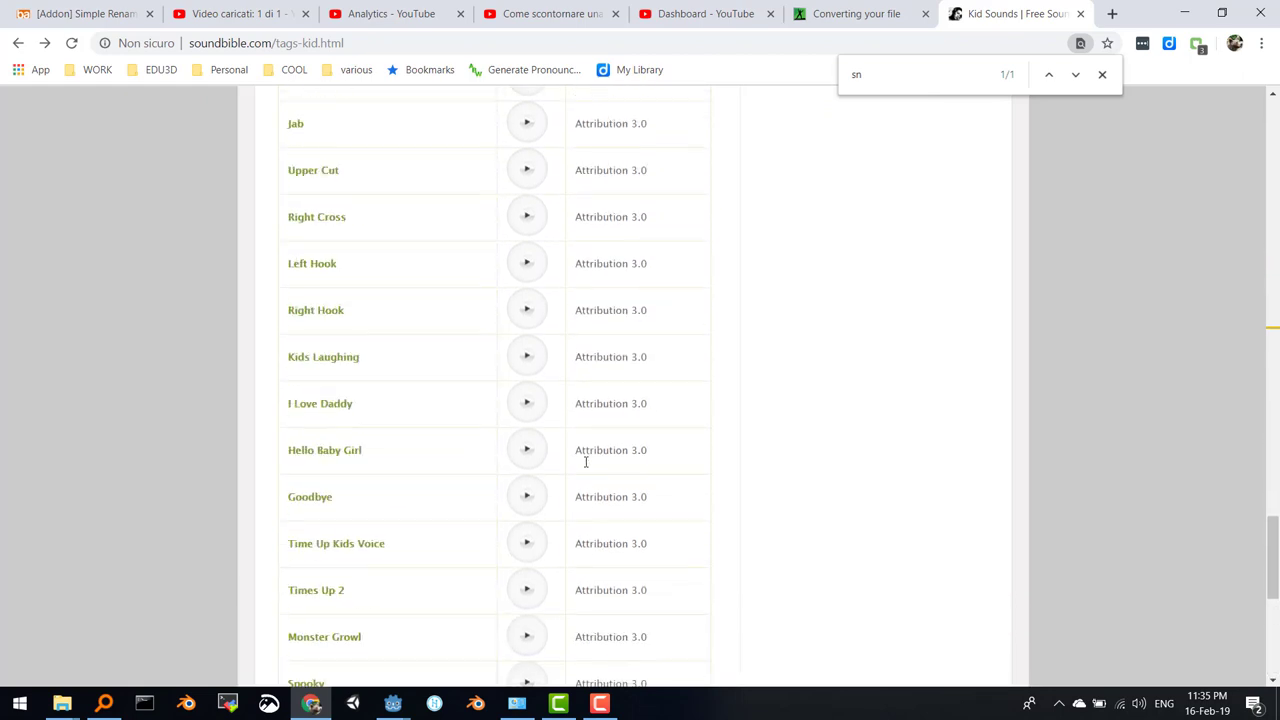
pyautogui.scroll(5, 586, 466)
pyautogui.scroll(5, 586, 462)
pyautogui.scroll(8, 586, 462)
pyautogui.scroll(4, 587, 467)
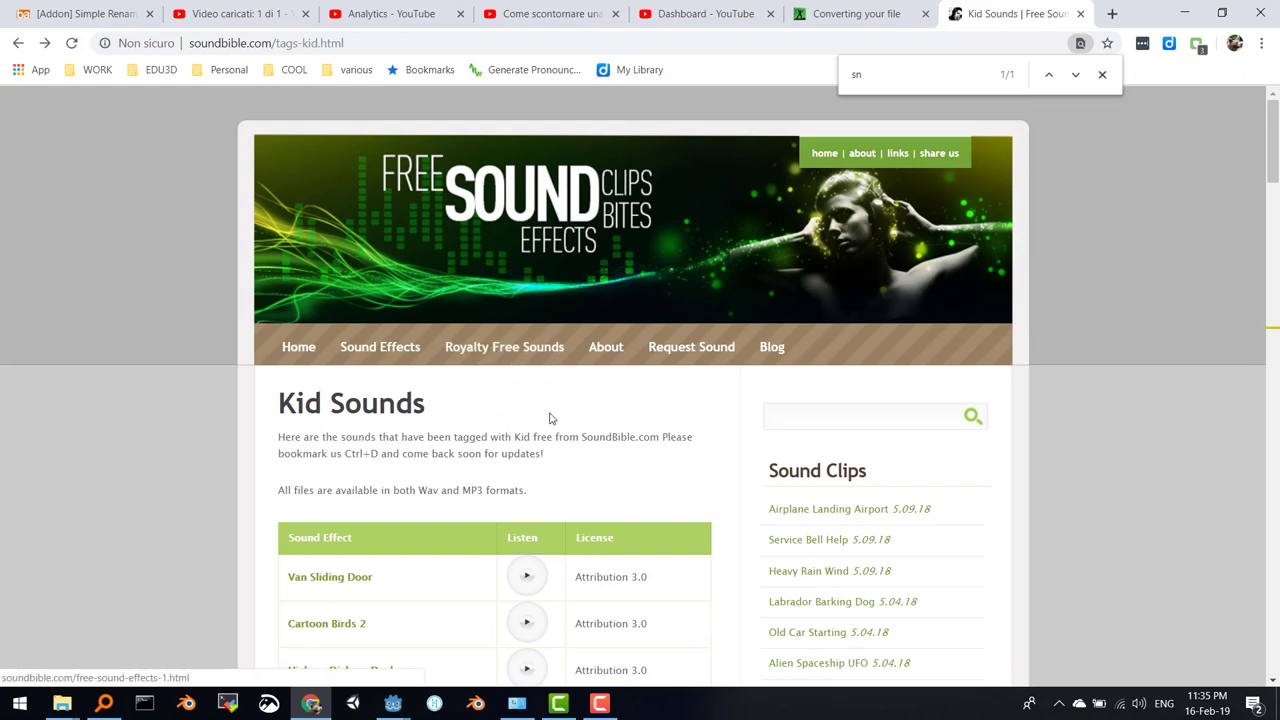
pyautogui.scroll(-3, 720, 555)
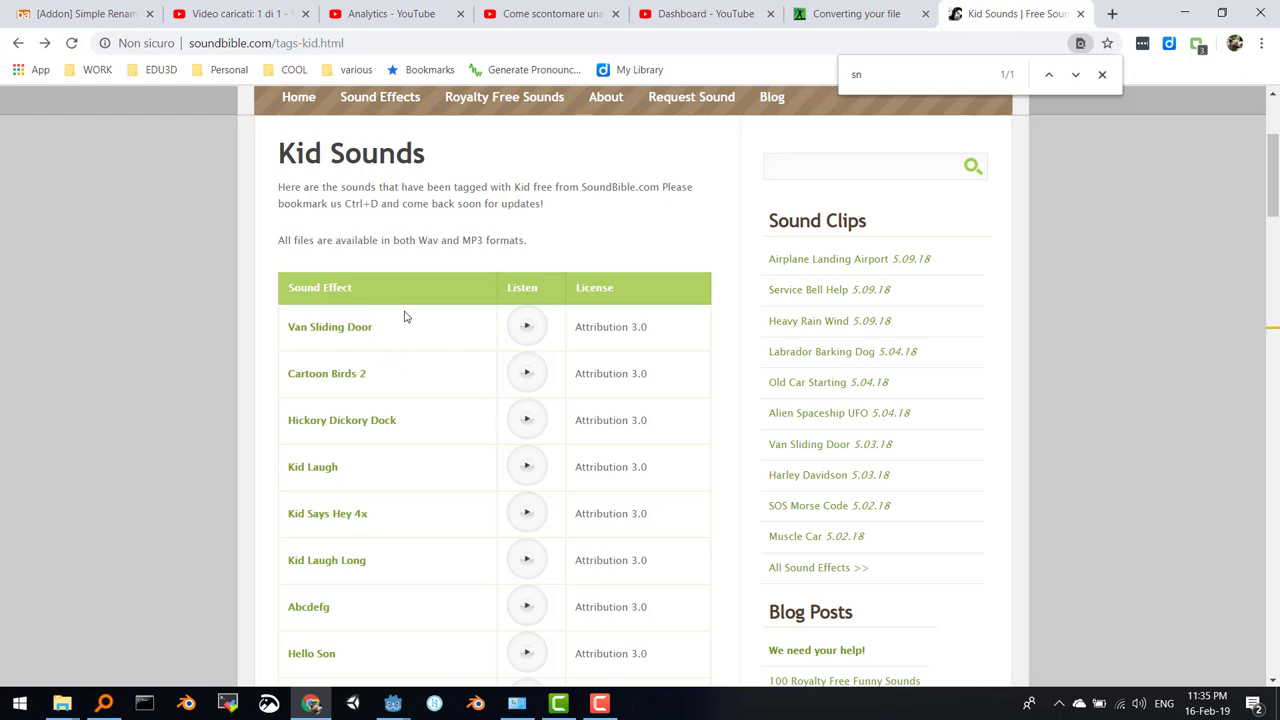
pyautogui.scroll(-3, 400, 450)
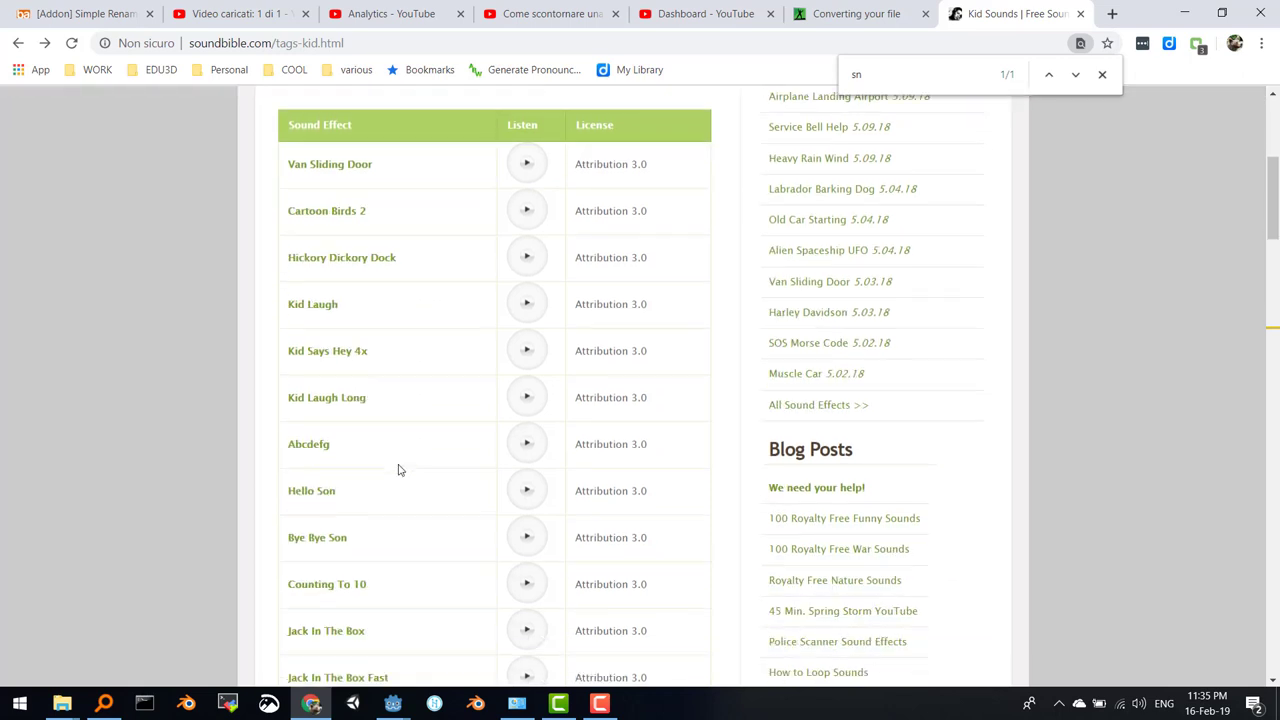
pyautogui.scroll(-2, 410, 465)
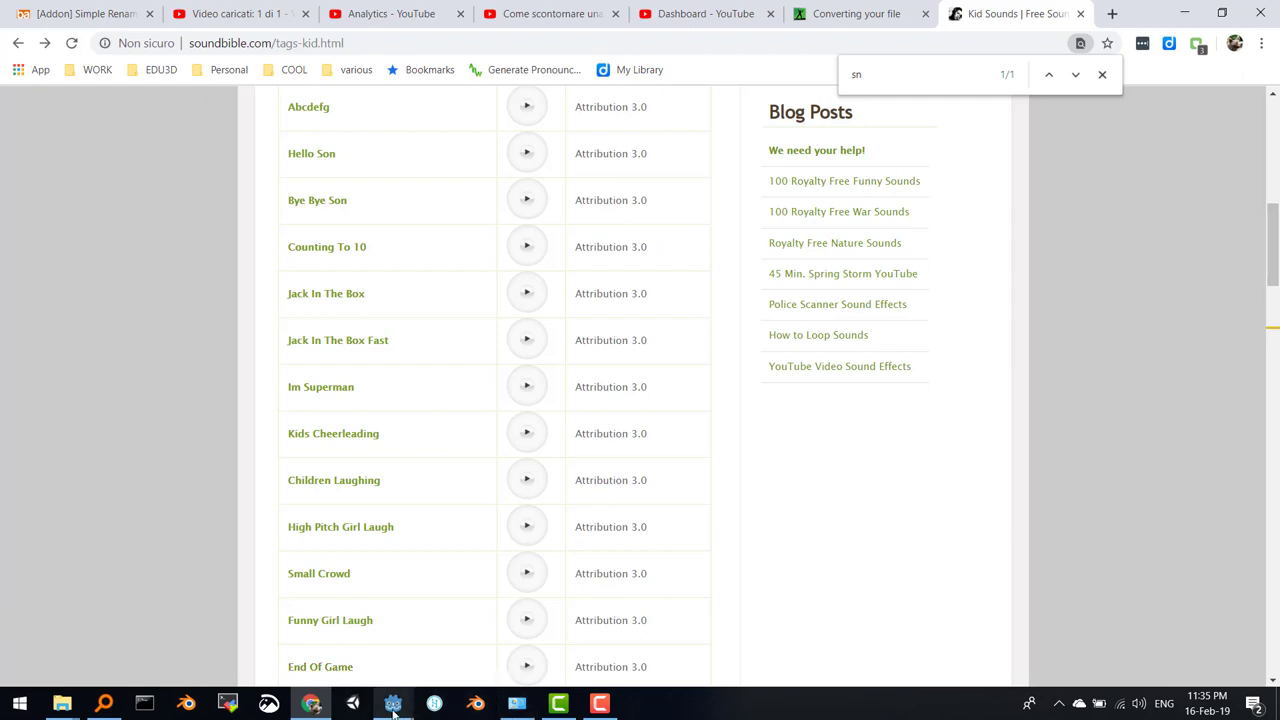
# Return to Godot's AnimationPlayer.gd and review the sound1 and sound2 loop lines.
pyautogui.moveTo(392, 703)
pyautogui.click(423, 660)
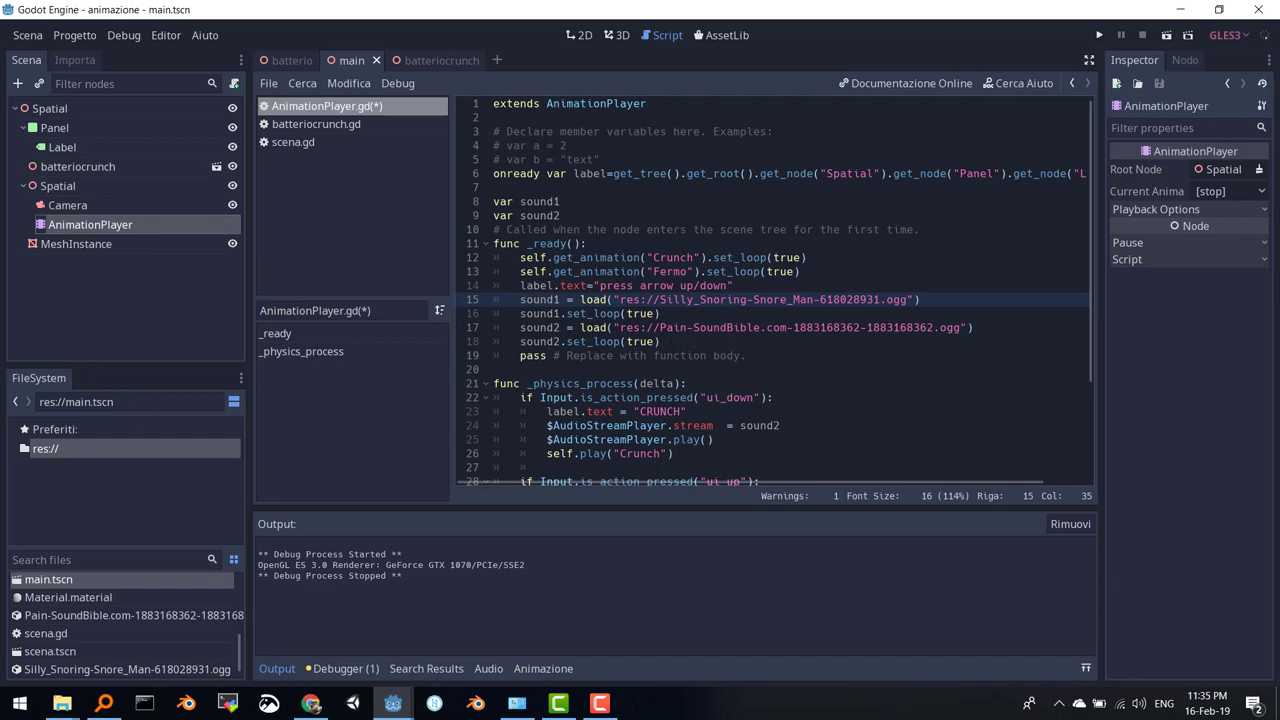
pyautogui.click(598, 313)
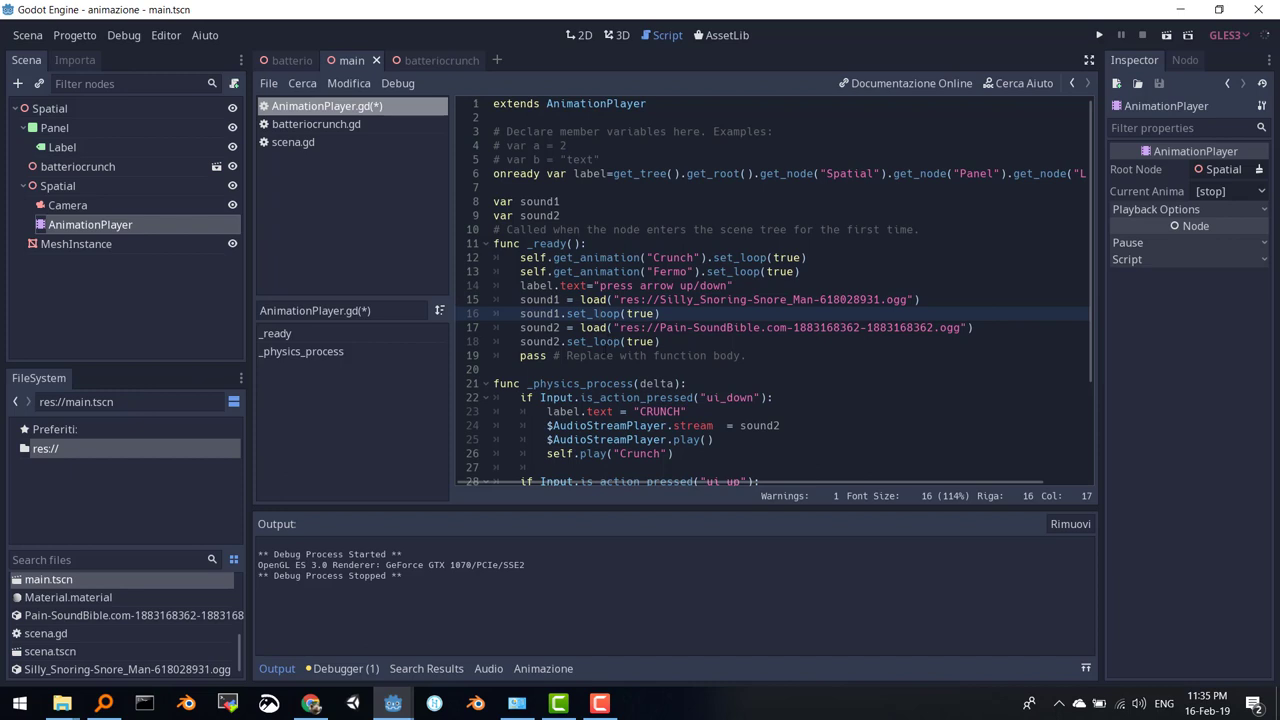
pyautogui.click(608, 341)
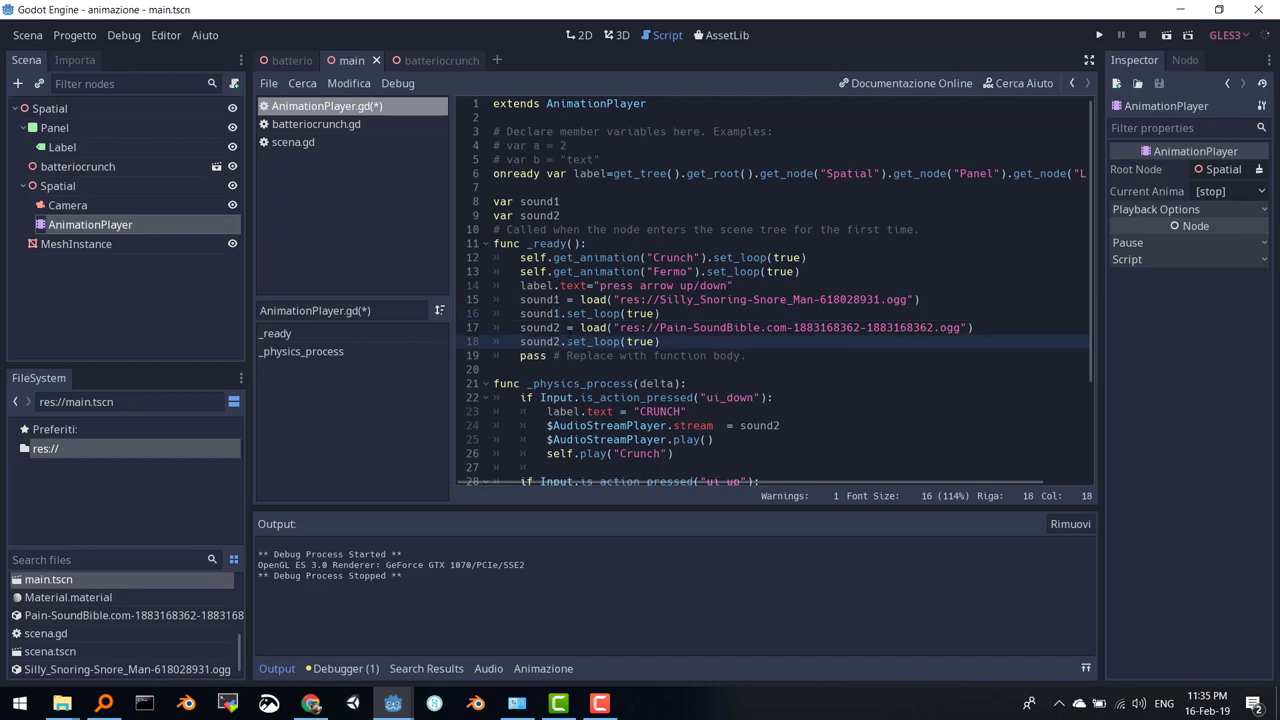
# Check the line setting the Crunch sound stream, then open the batteriocrunch scene in its own tab.
pyautogui.scroll(-1, 608, 341)
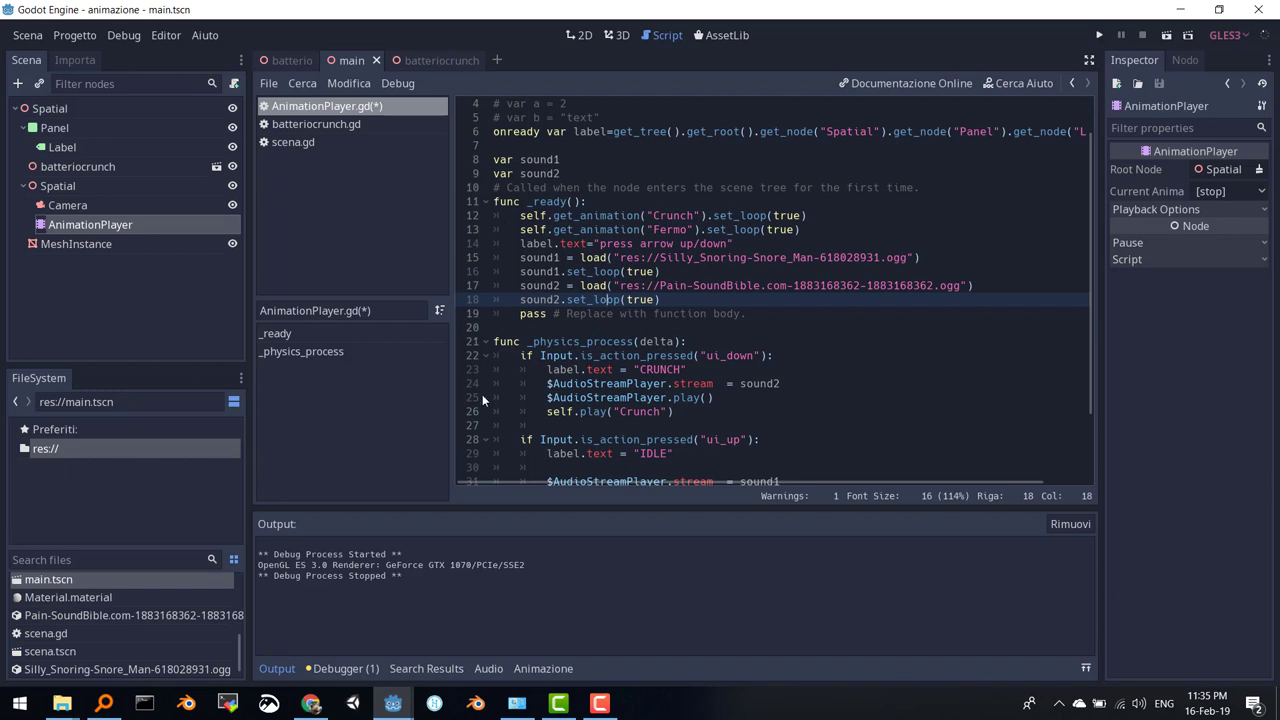
pyautogui.scroll(-1, 486, 400)
pyautogui.scroll(-1, 773, 290)
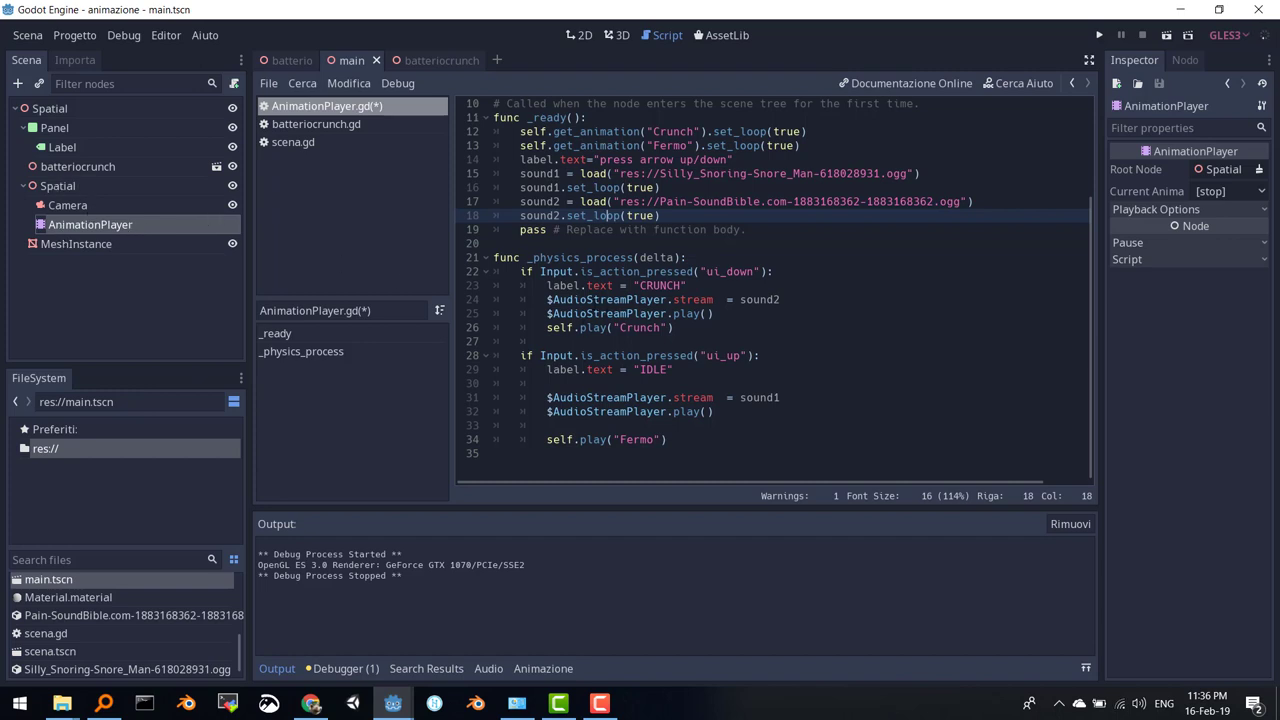
pyautogui.click(590, 299)
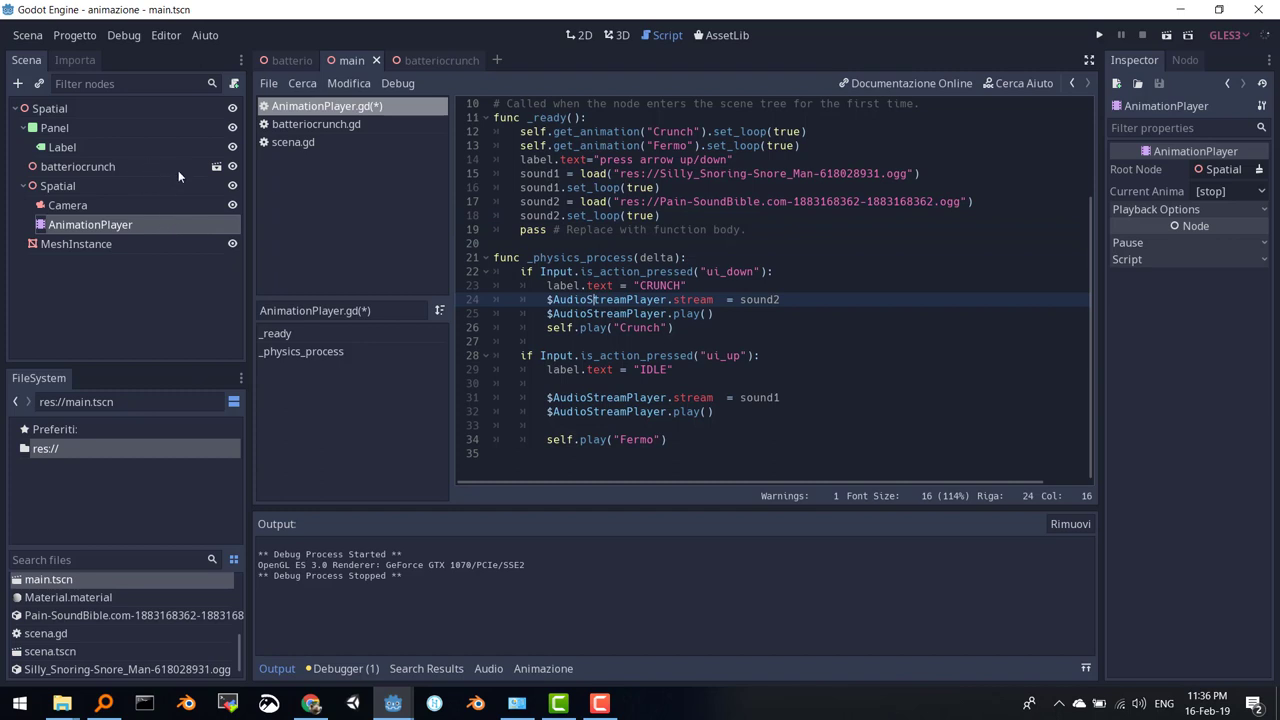
pyautogui.click(216, 166)
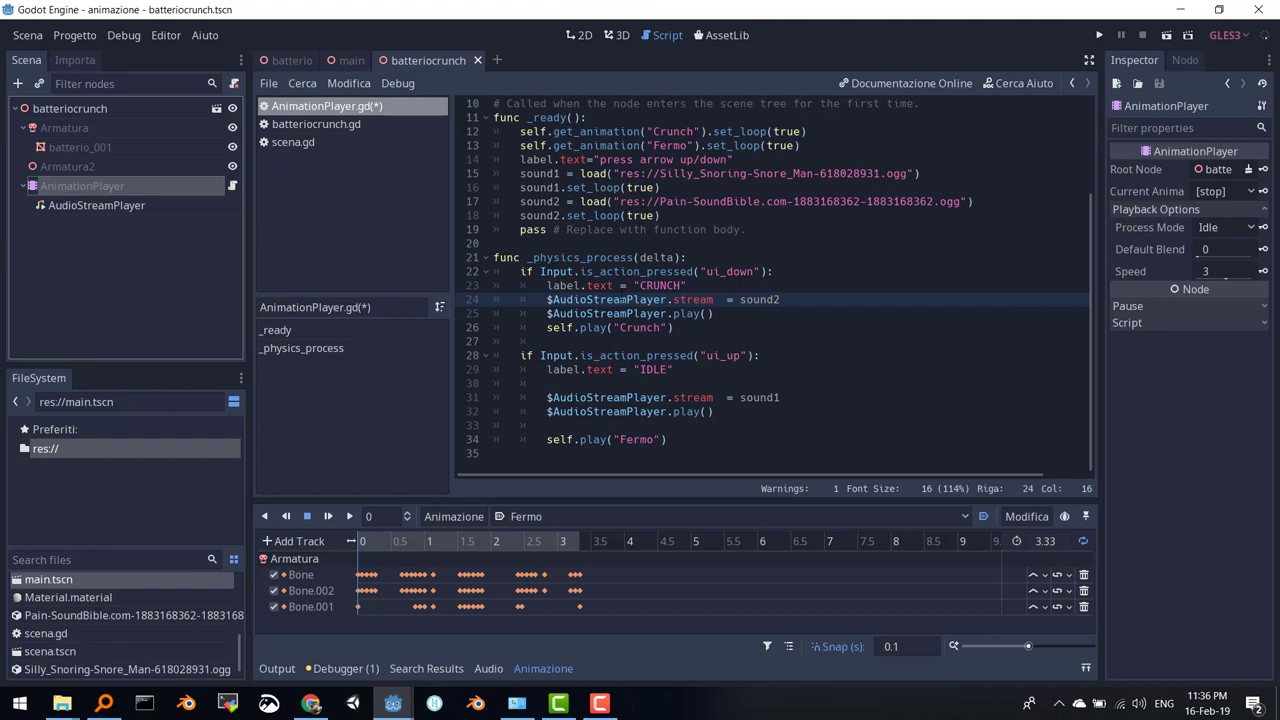
pyautogui.click(673, 313)
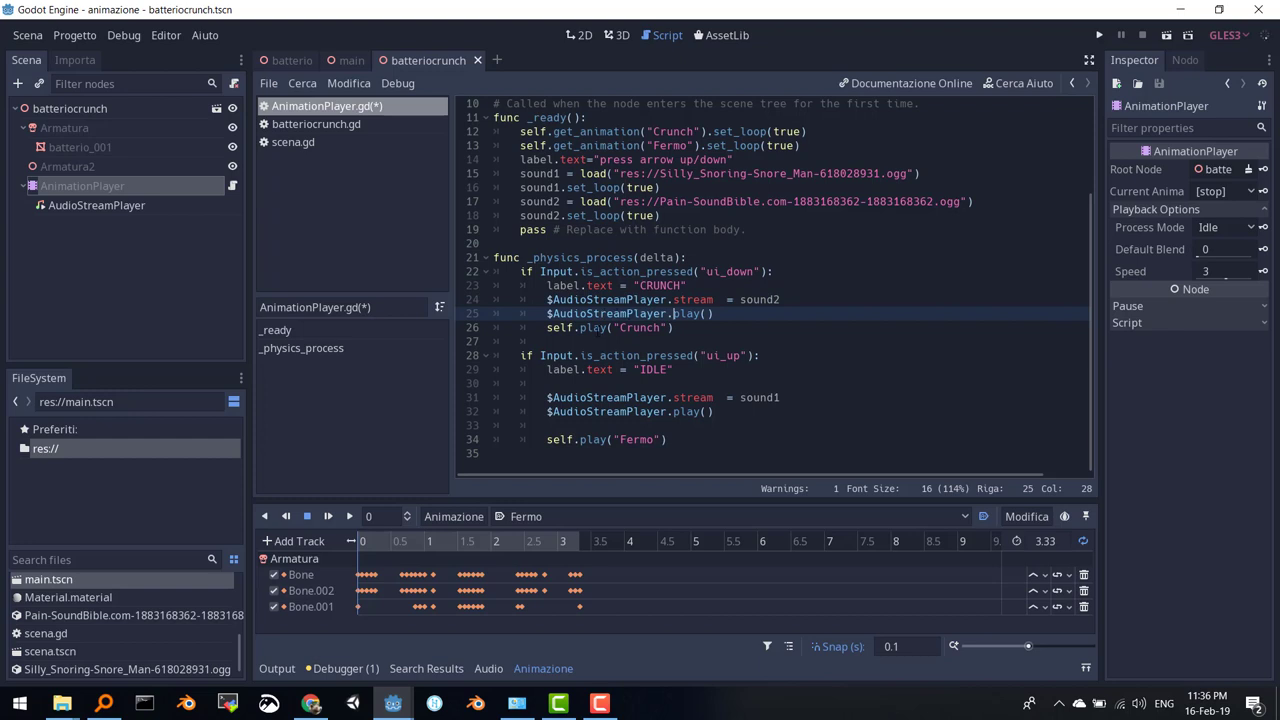
pyautogui.click(596, 328)
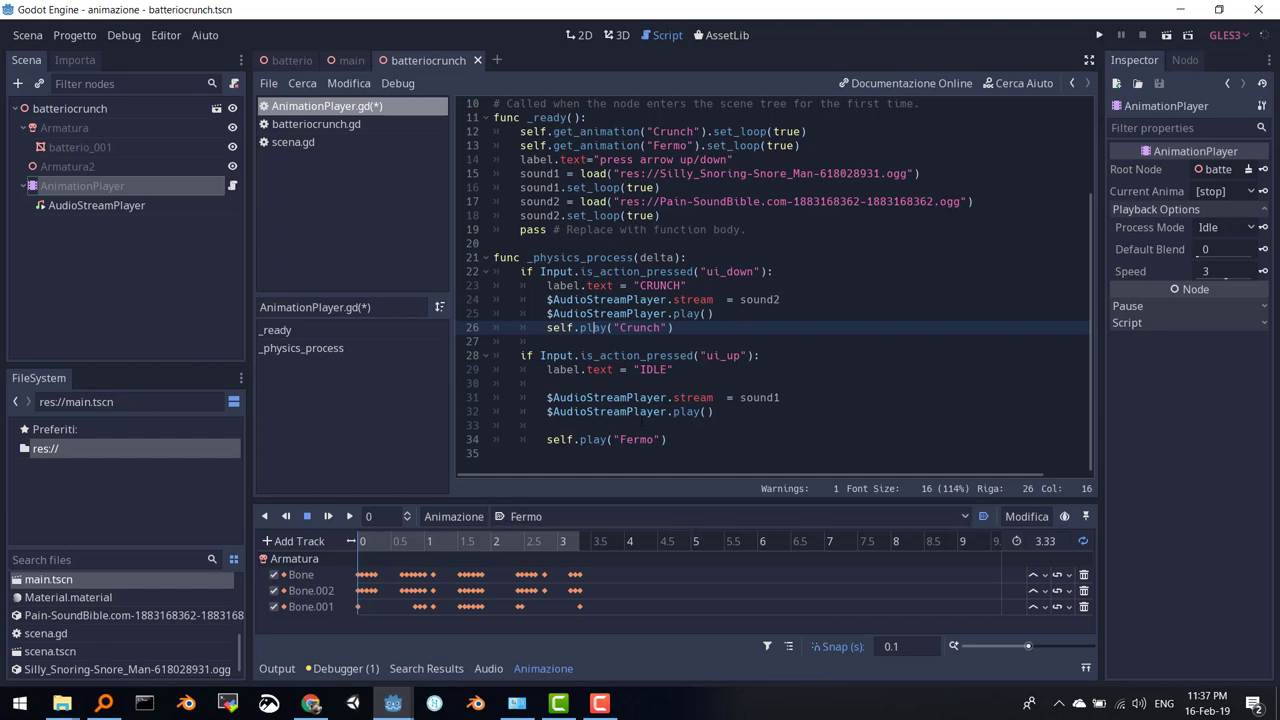
pyautogui.click(730, 411)
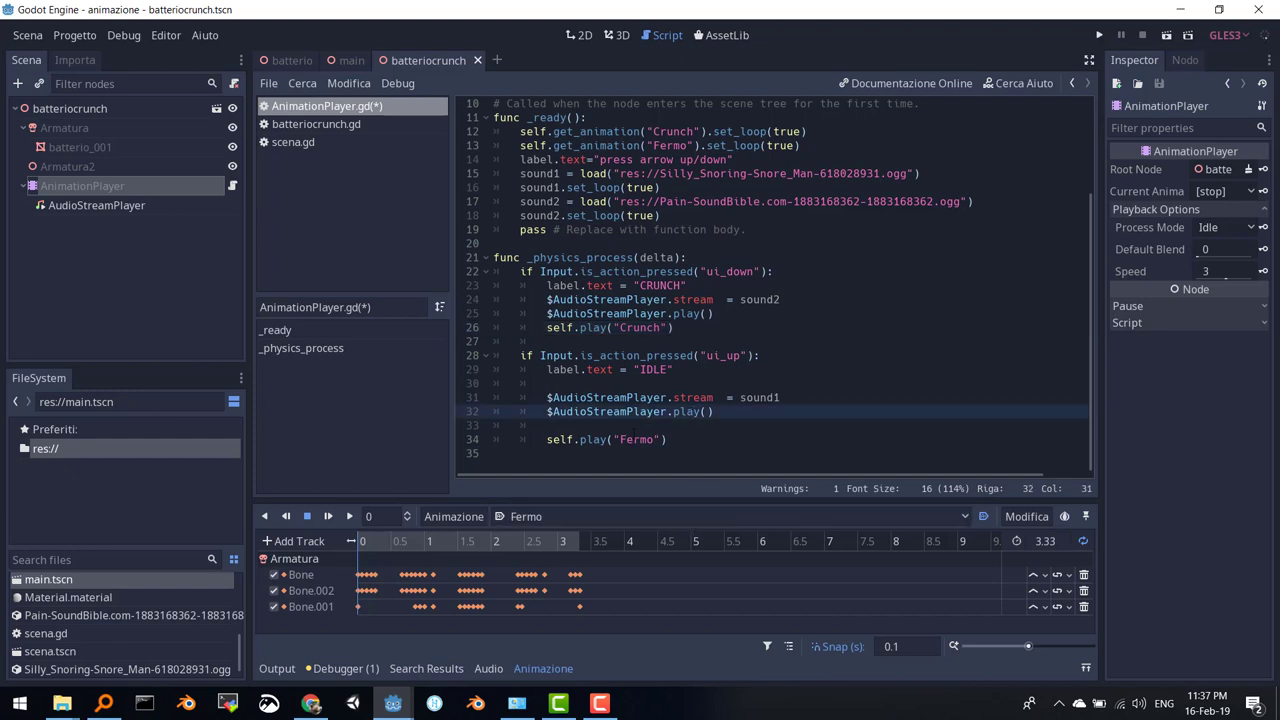
pyautogui.click(628, 439)
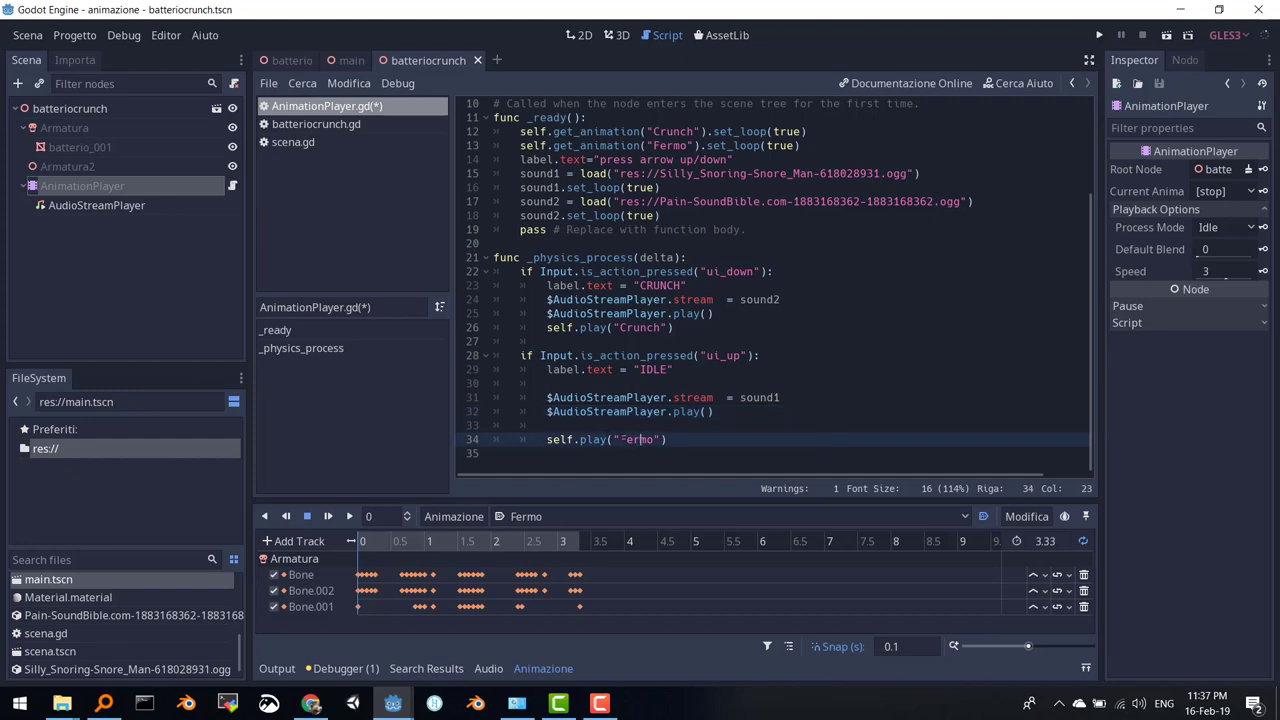
pyautogui.click(607, 439)
pyautogui.scroll(2, 607, 439)
pyautogui.scroll(1, 560, 350)
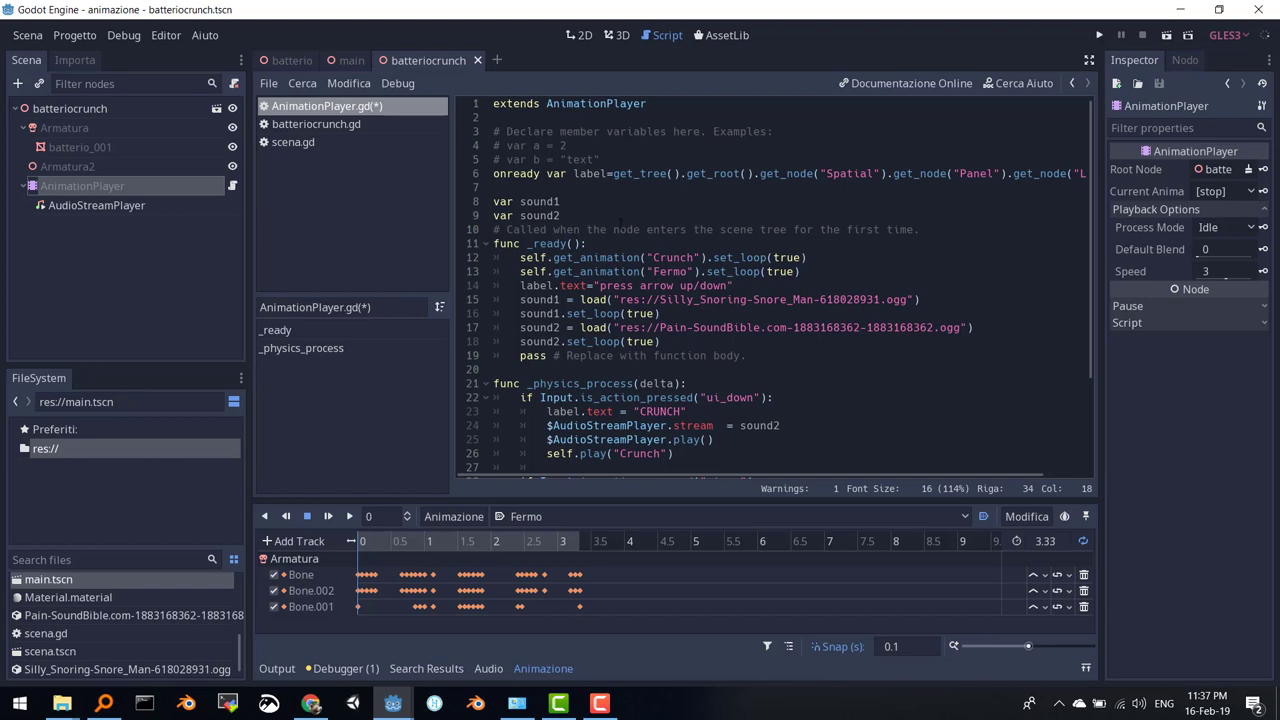
pyautogui.doubleClick(590, 174)
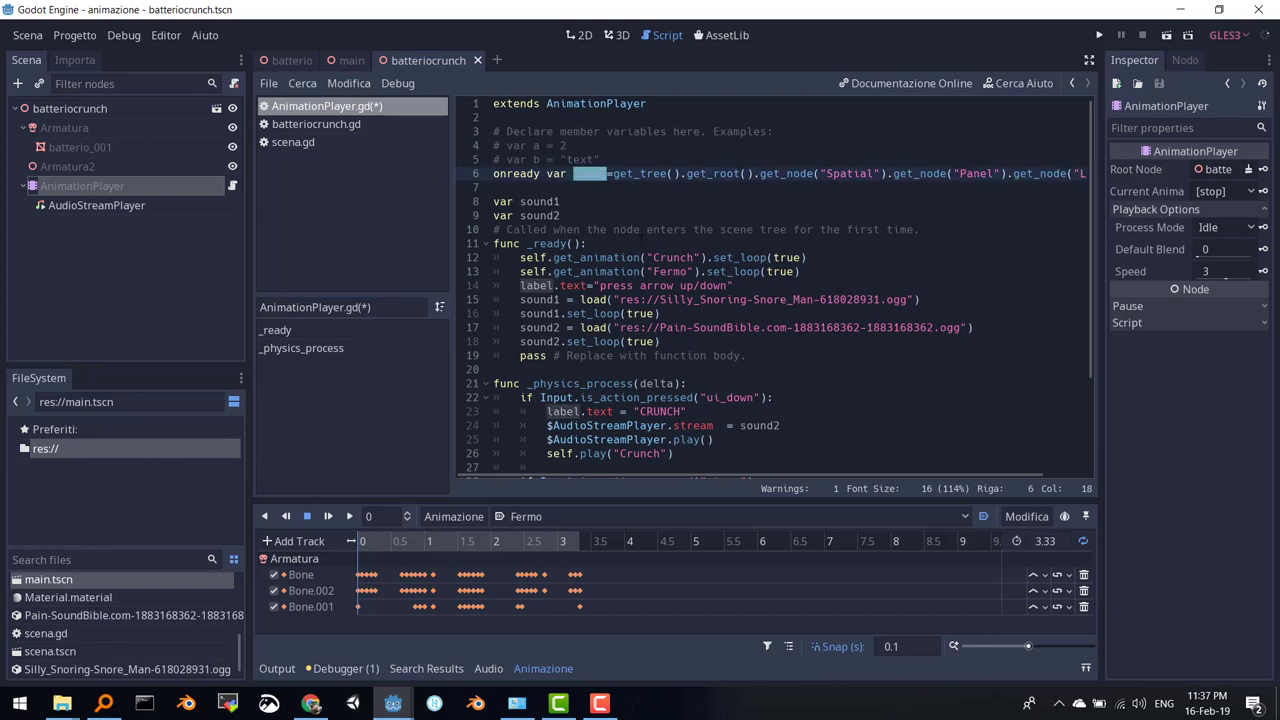
pyautogui.click(599, 174)
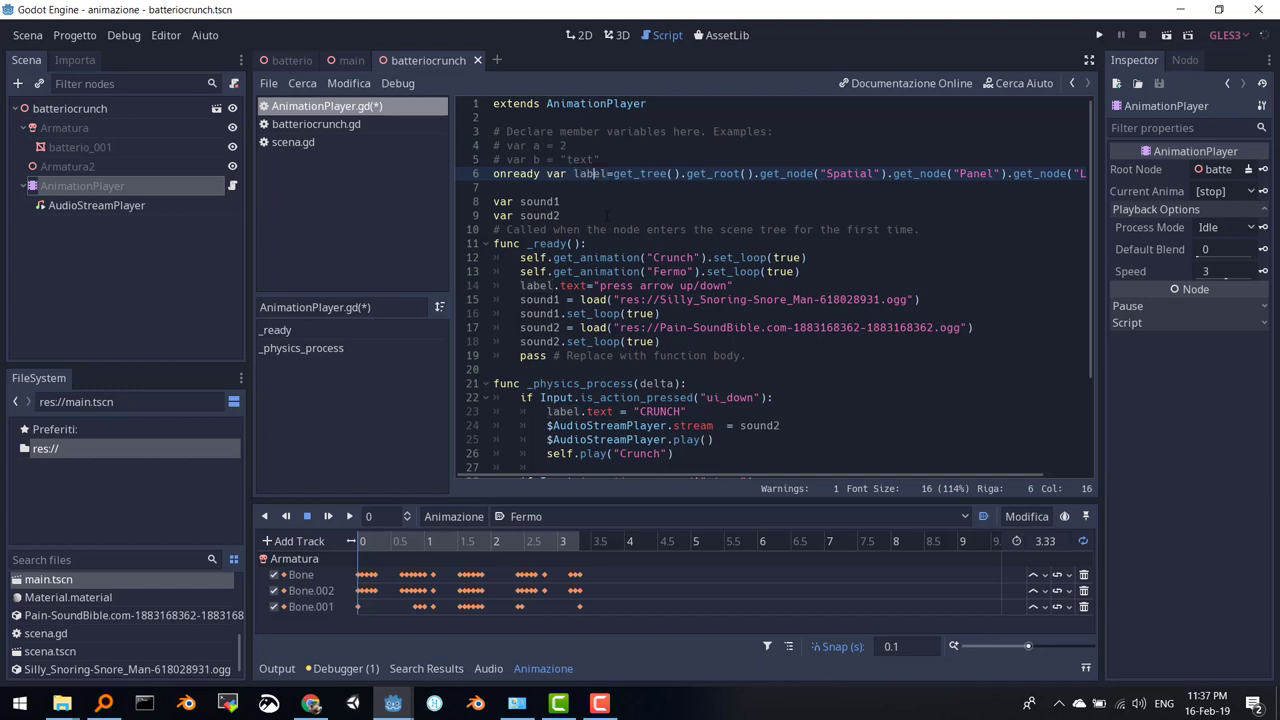
pyautogui.click(626, 229)
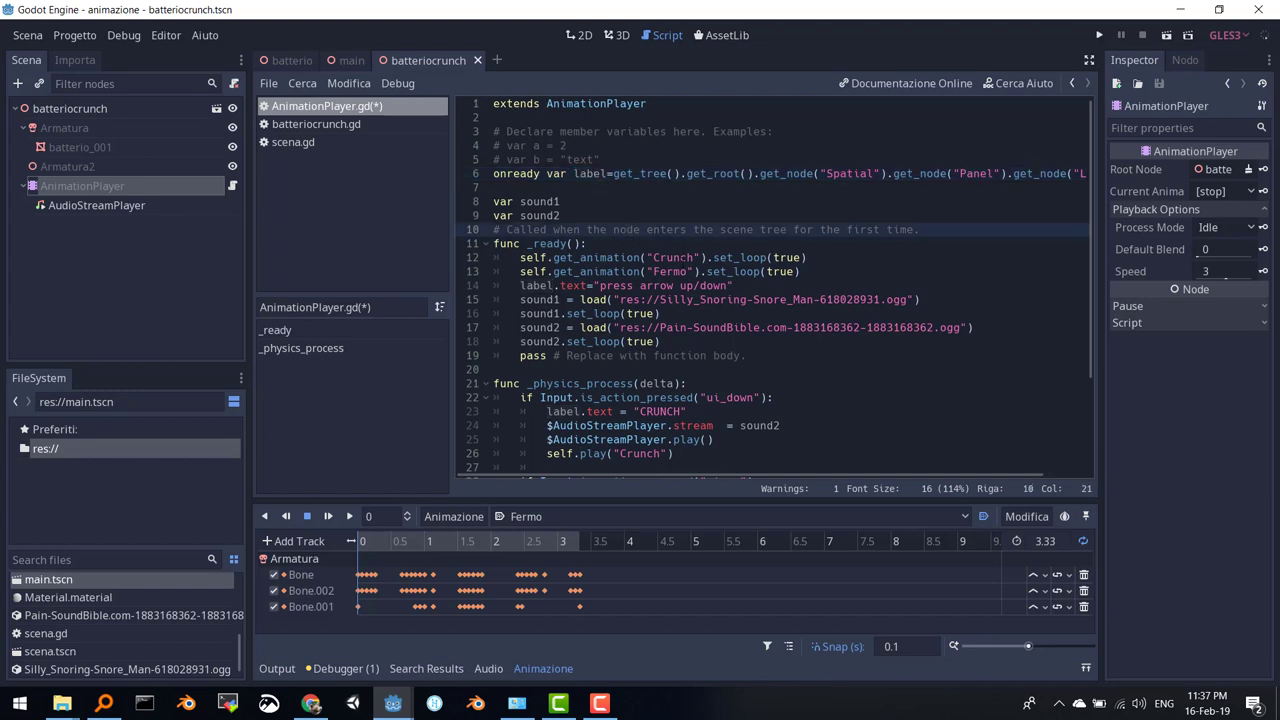
pyautogui.click(586, 174)
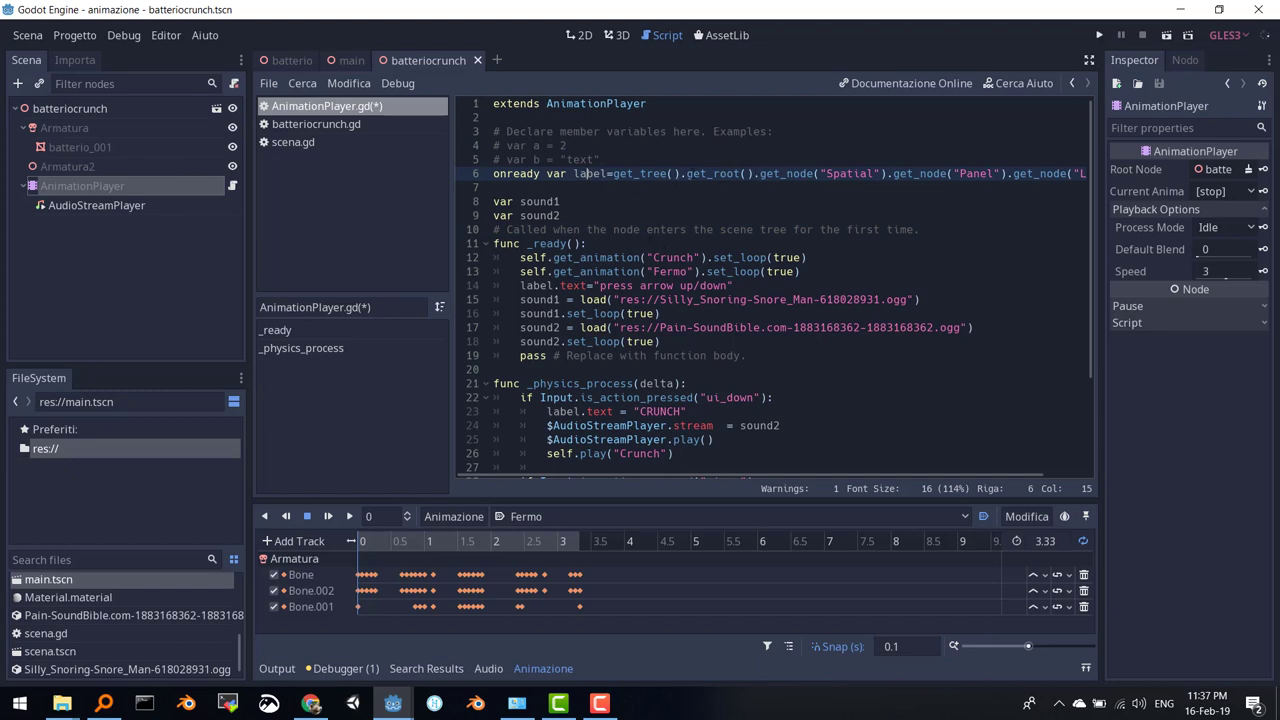
pyautogui.moveTo(613, 174); pyautogui.dragTo(813, 174)
pyautogui.click(813, 174)
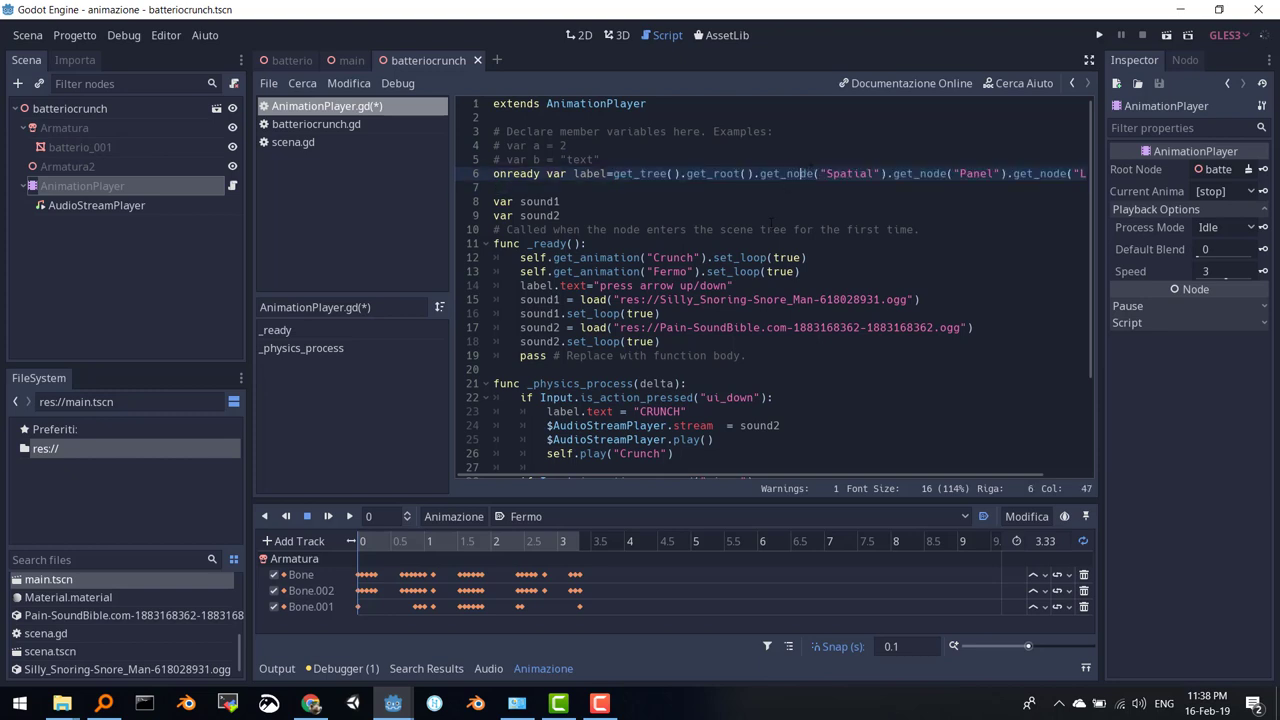